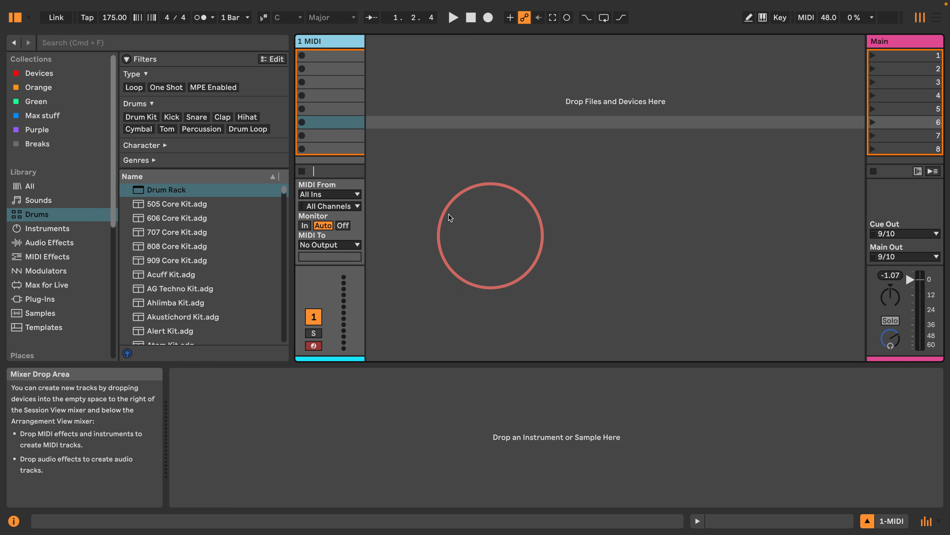
Step: Create a new track with an empty Drum Rack and load a Sampler onto its C1 pad
drag(161, 190, 410, 83)
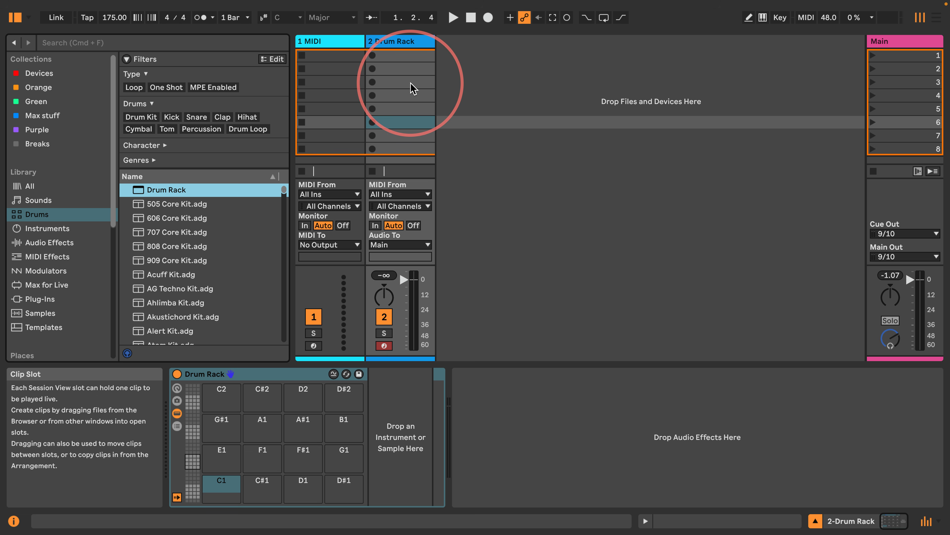
scroll(42, 255, down, 5)
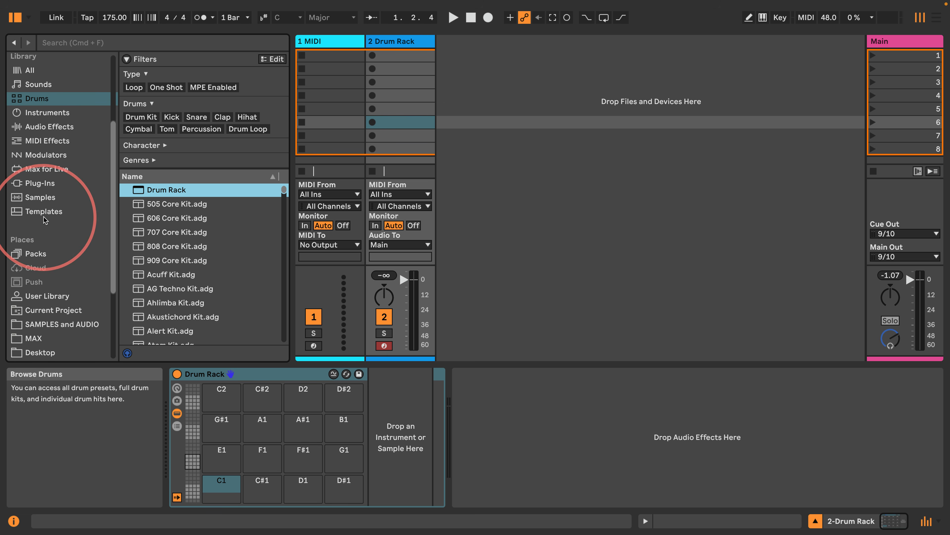
click(43, 114)
scroll(202, 255, down, 6)
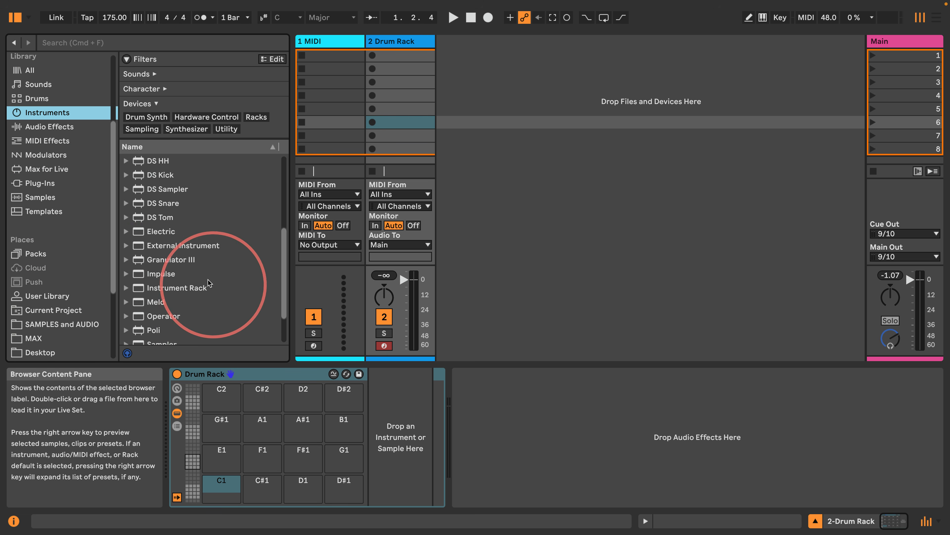
drag(160, 295, 219, 484)
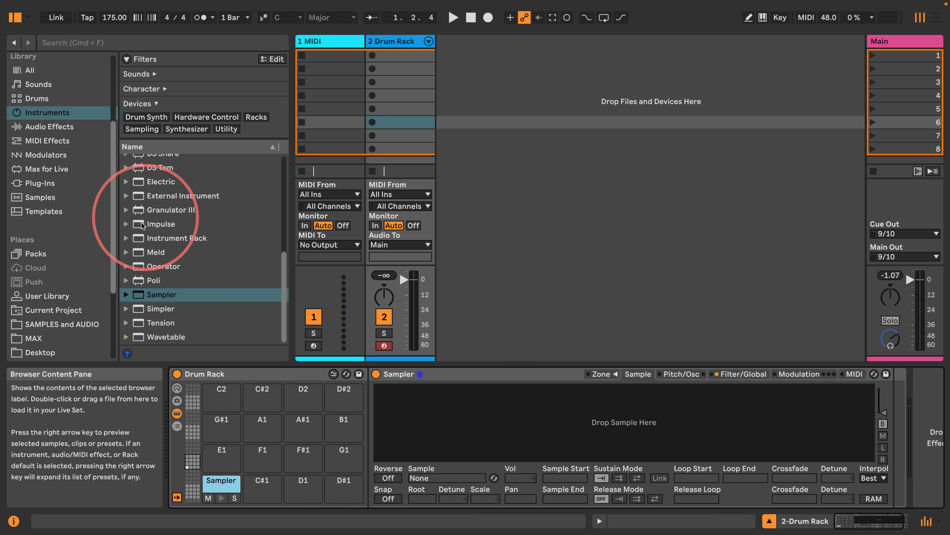
Step: Load 28-ohh01.wav from the Hats folder of SAMPLES and AUDIO into the Sampler
scroll(56, 255, down, 3)
click(41, 273)
scroll(150, 162, down, 7)
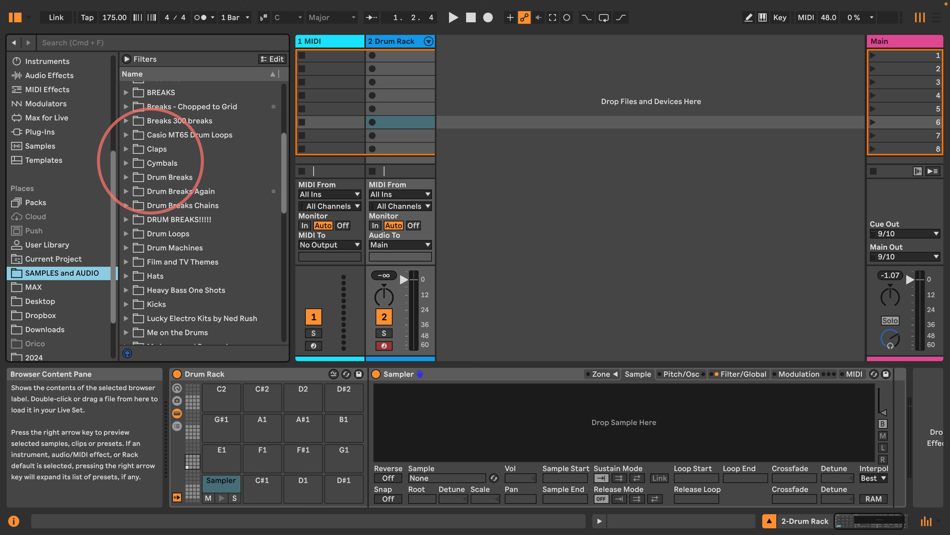
scroll(129, 225, up, 2)
click(126, 238)
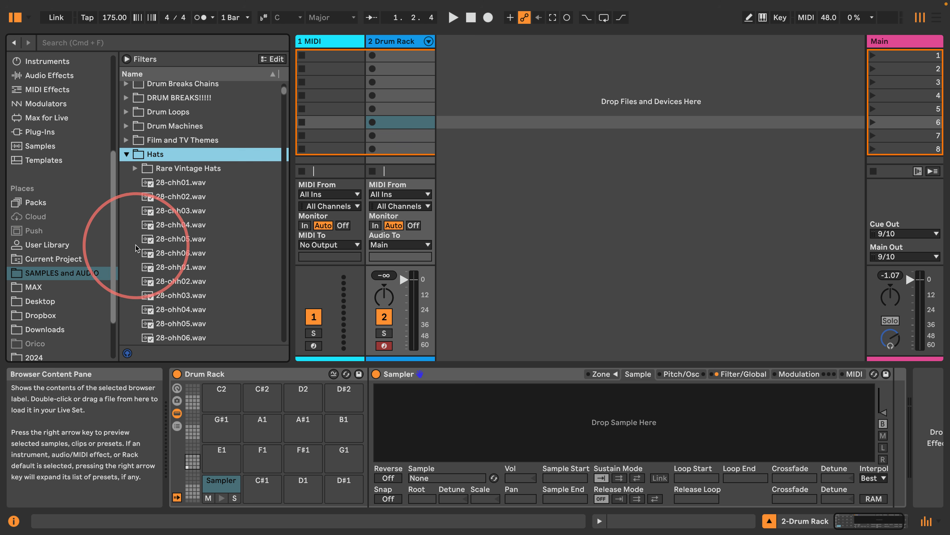
click(150, 267)
drag(579, 442, 579, 443)
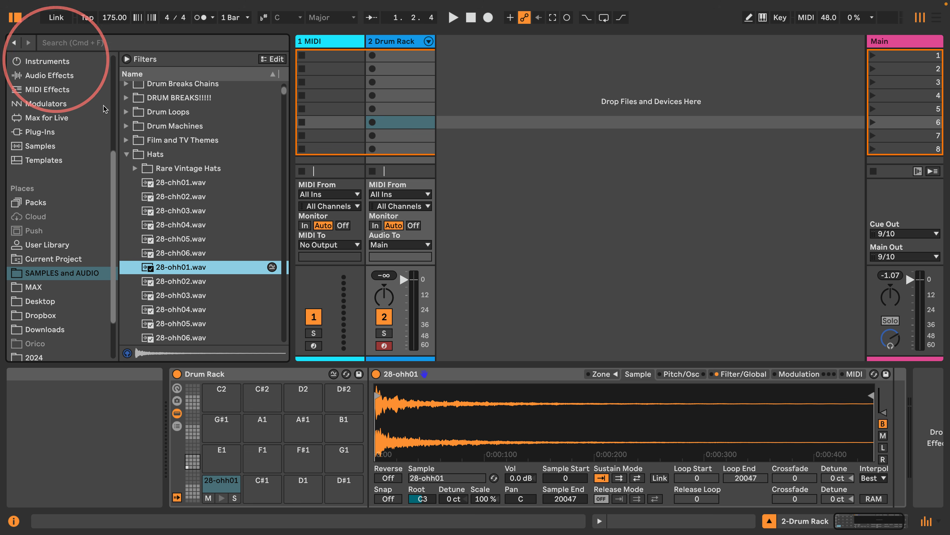
Step: Enable forward sustain looping over the whole hi-hat sample and link the sample start to the loop start
click(619, 478)
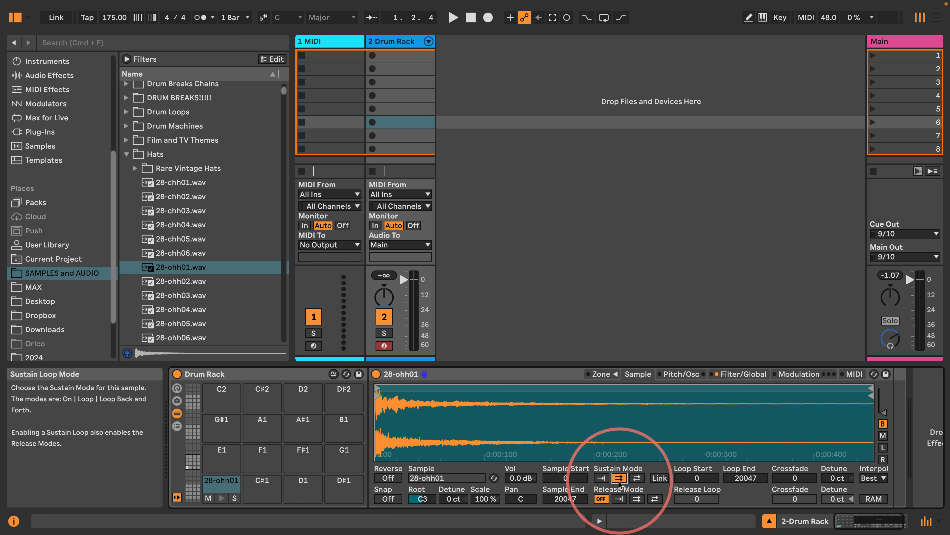
click(659, 478)
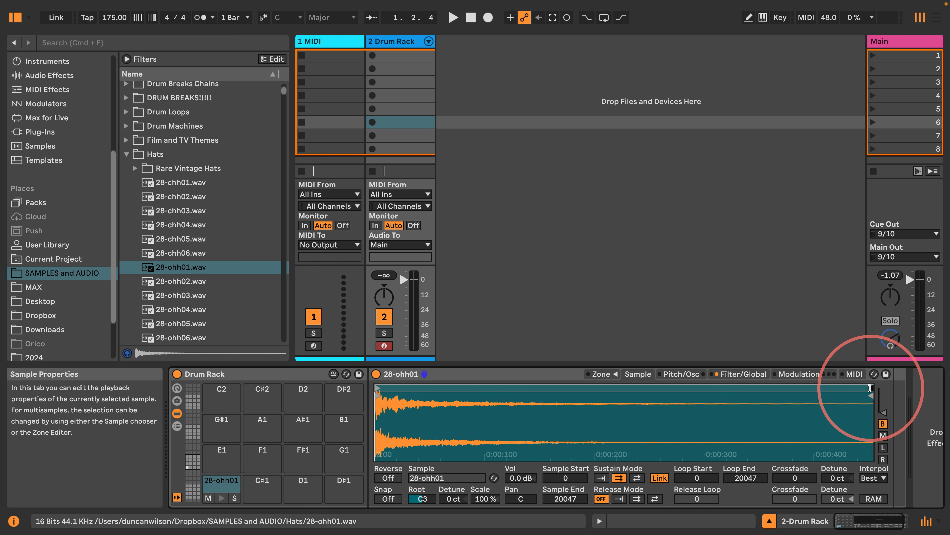
mouse_move(871, 411)
mouse_down()
mouse_move(864, 412)
mouse_move(891, 414)
mouse_up()
mouse_move(376, 389)
mouse_down()
mouse_move(694, 399)
mouse_move(337, 402)
mouse_up()
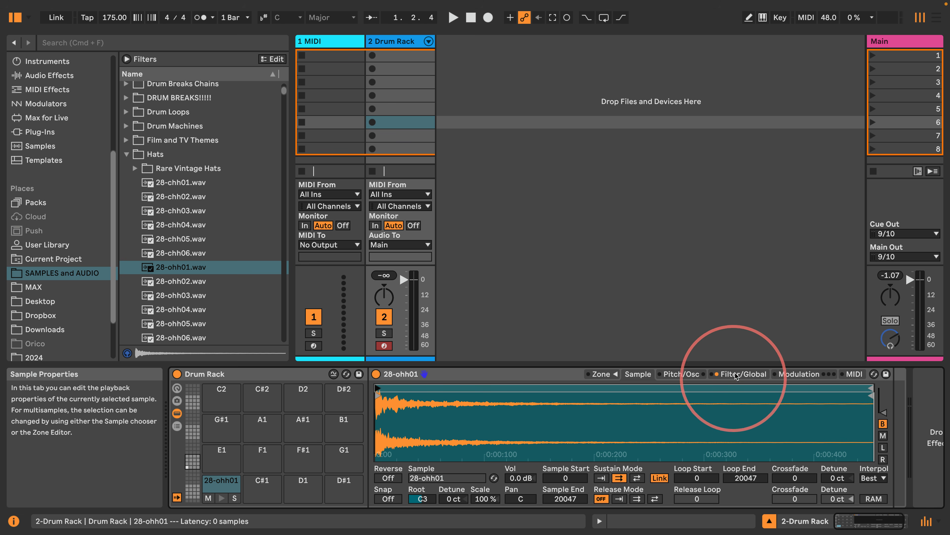
click(756, 371)
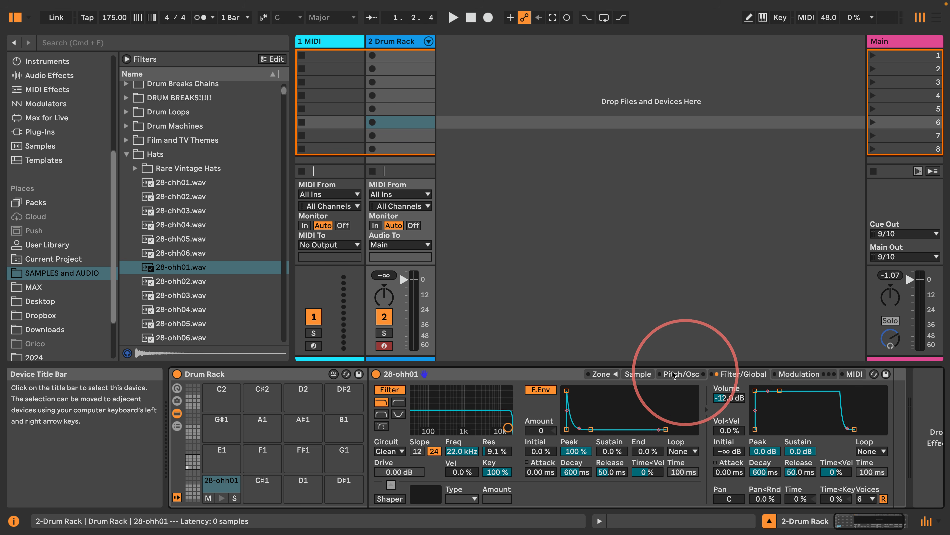
click(640, 376)
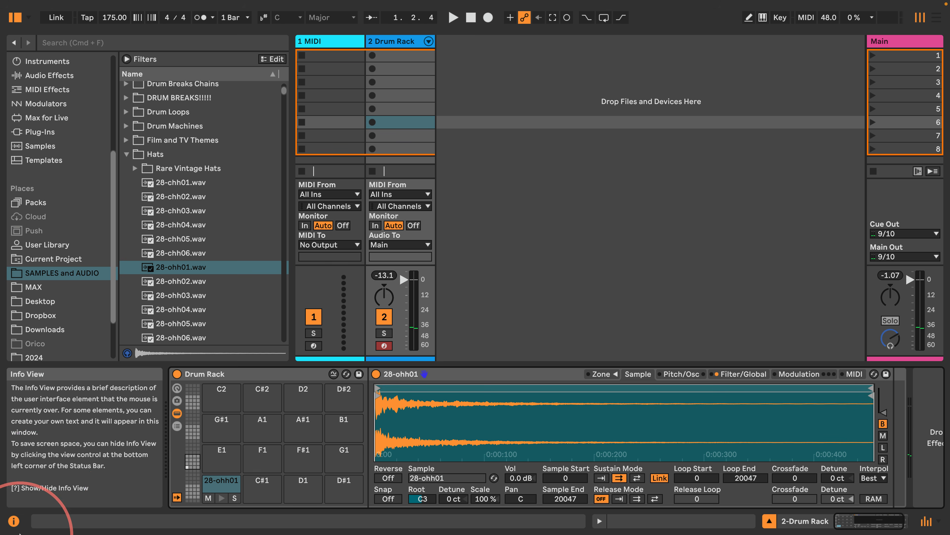
Step: Hide the Info View and show the Drum Rack's macro controls
click(13, 520)
click(14, 388)
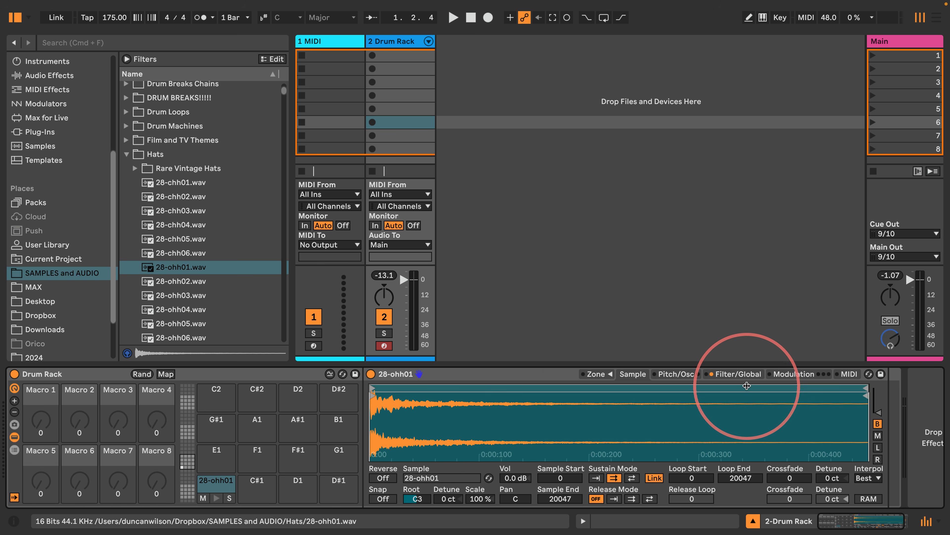
Step: Enable the Sampler's Aux envelope with peak 0%, decay 1 ms, sustain 100% and release 1 ms
click(795, 375)
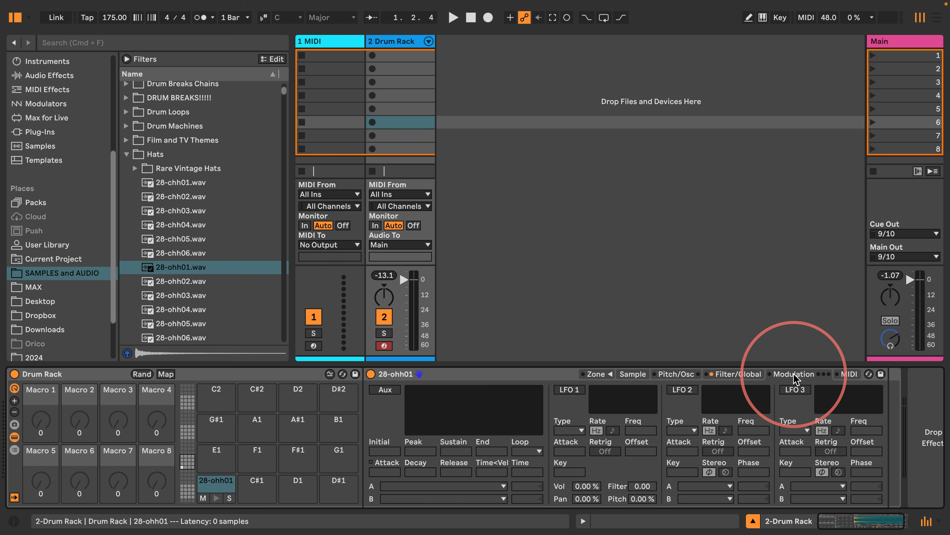
click(386, 390)
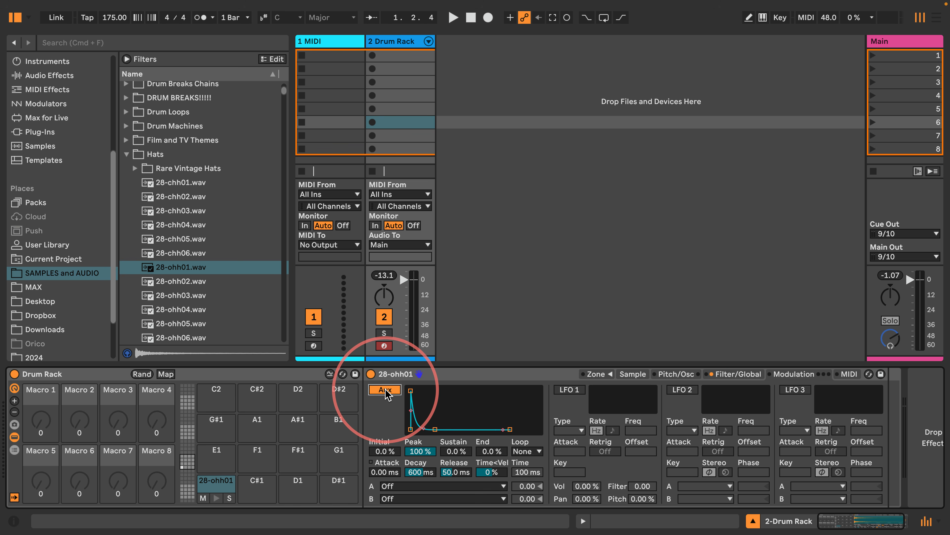
drag(419, 472, 415, 448)
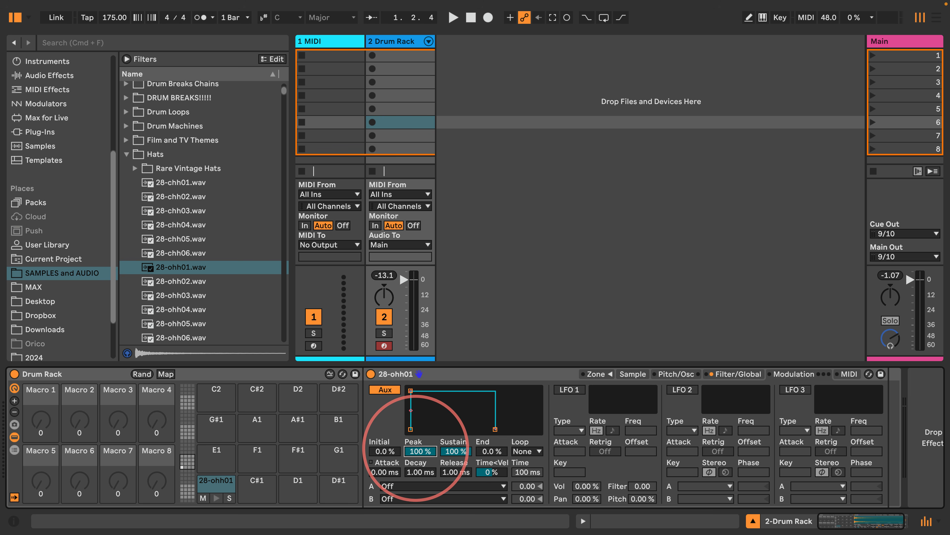
Step: Map the Aux envelope's sustain level to Macro 1 and rename the macro Loop Size
right_click(454, 451)
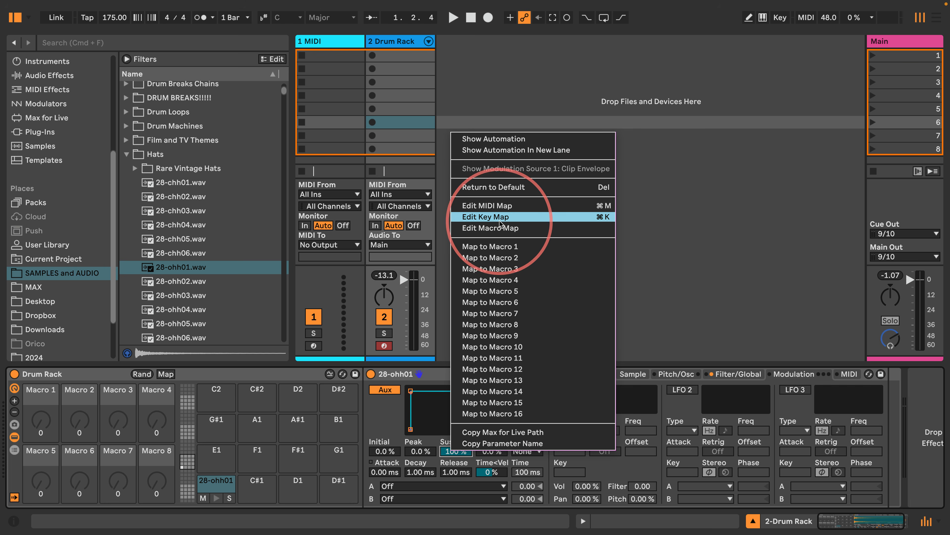
click(481, 247)
click(42, 391)
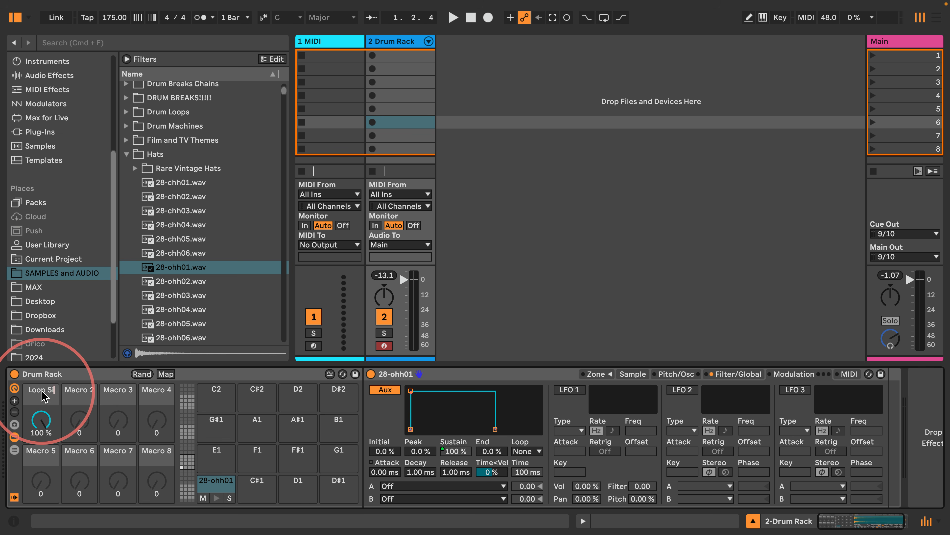
click(44, 396)
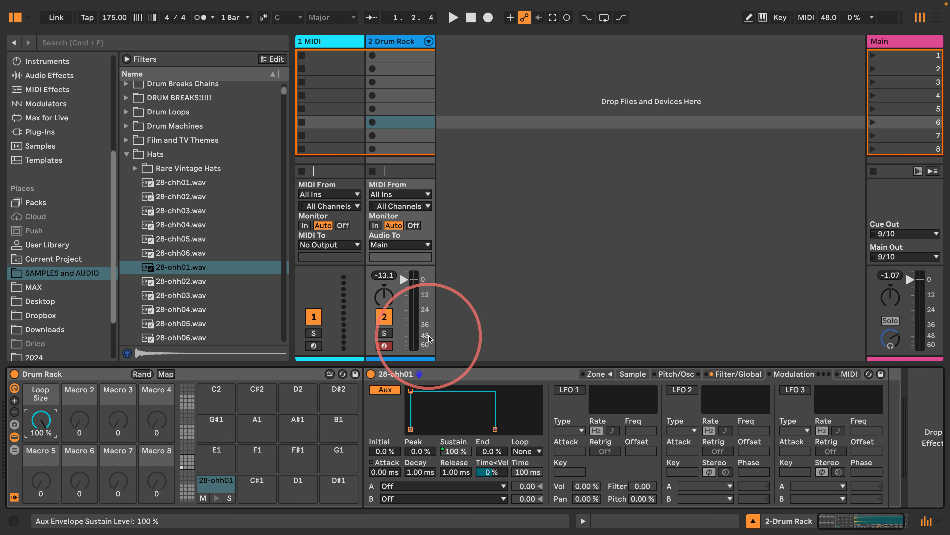
Step: Hide the browser and lower the Loop Size macro to 28%
click(15, 17)
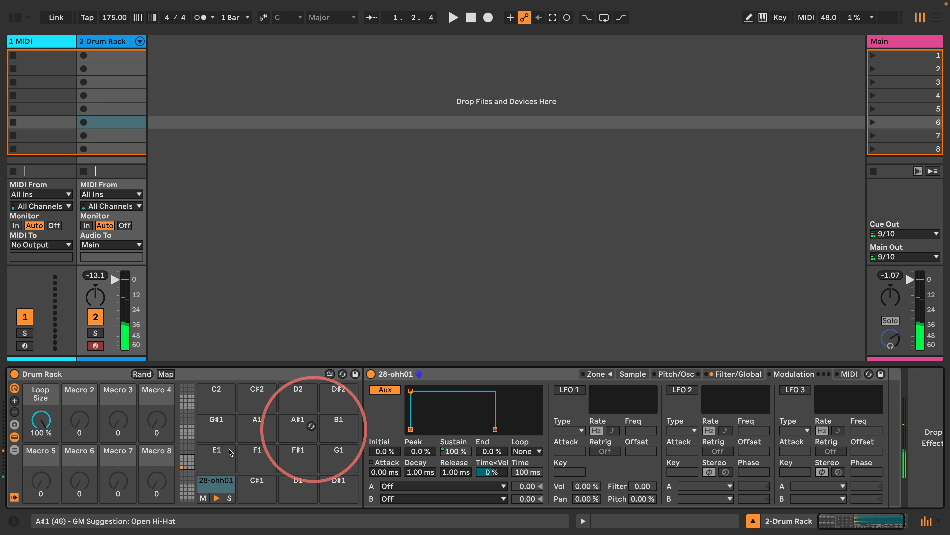
drag(37, 422, 36, 436)
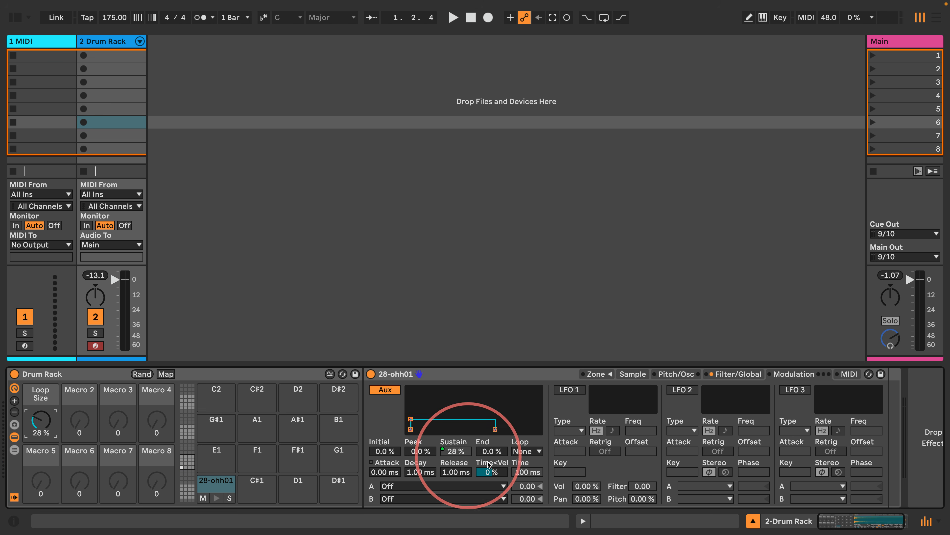
Step: Route the Aux envelope's destination A to Loop Length with an amount of 100
click(419, 485)
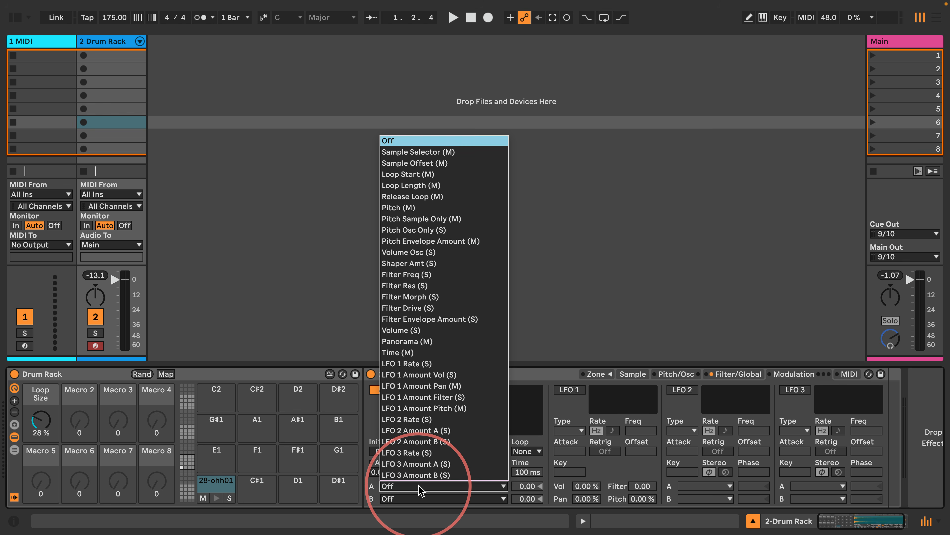
click(415, 185)
drag(525, 486, 526, 442)
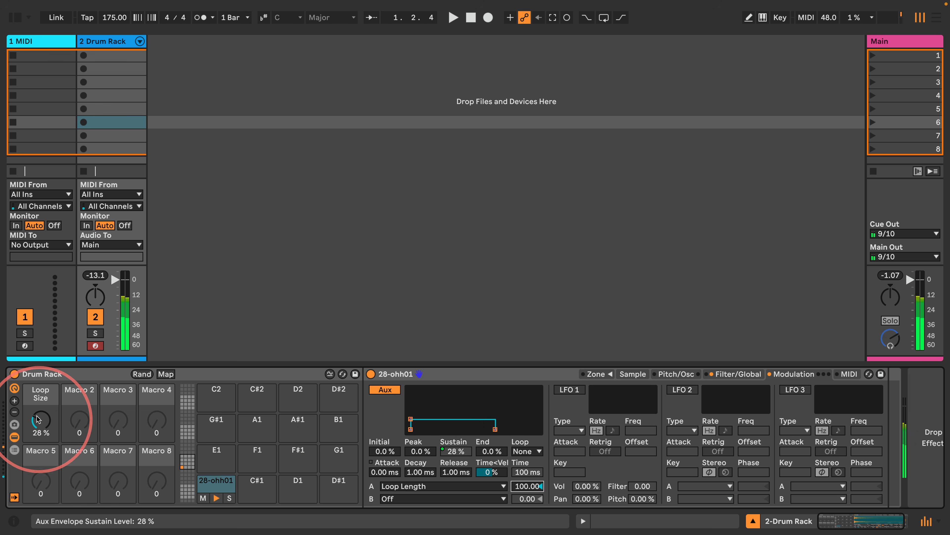
Step: Audition the hi-hat while sweeping the Loop Size macro with the sample waveform shown, and leave it at 7.1%
drag(40, 419, 40, 431)
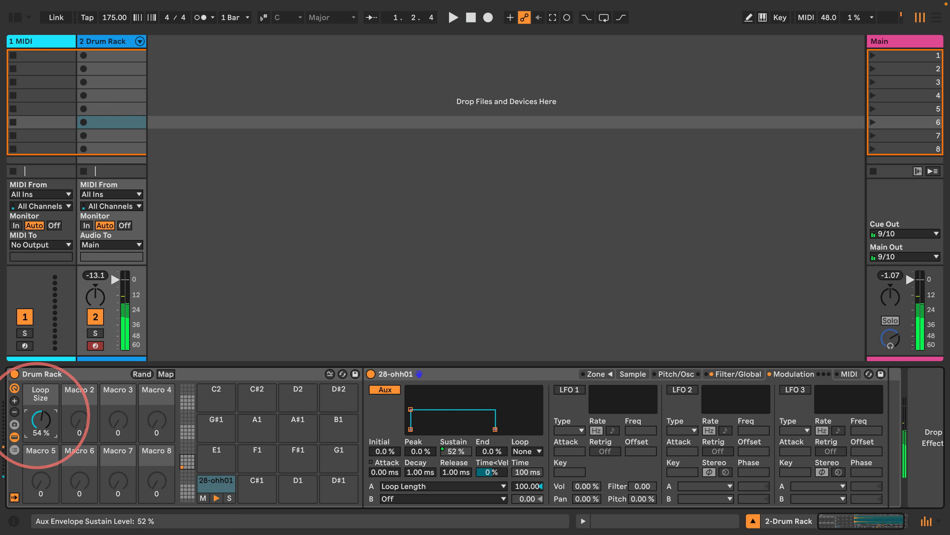
drag(41, 419, 41, 425)
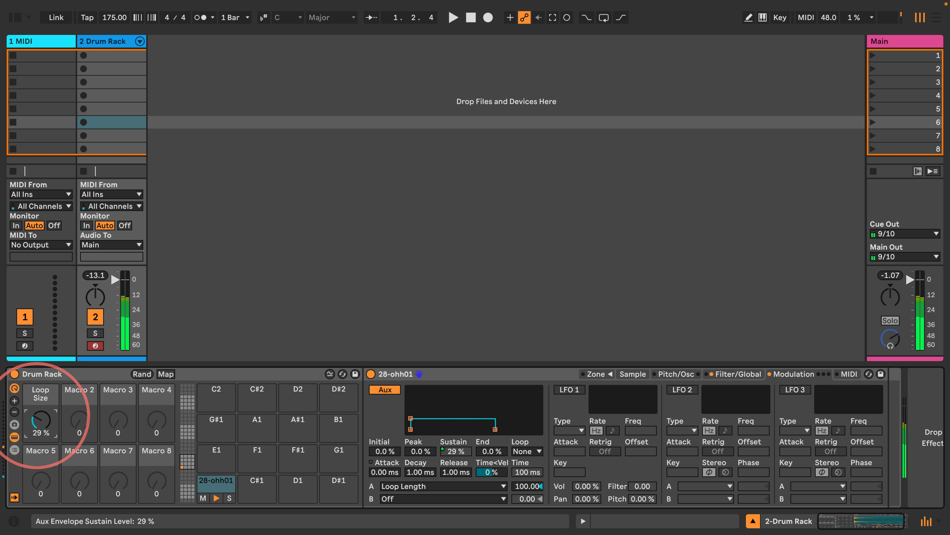
click(632, 373)
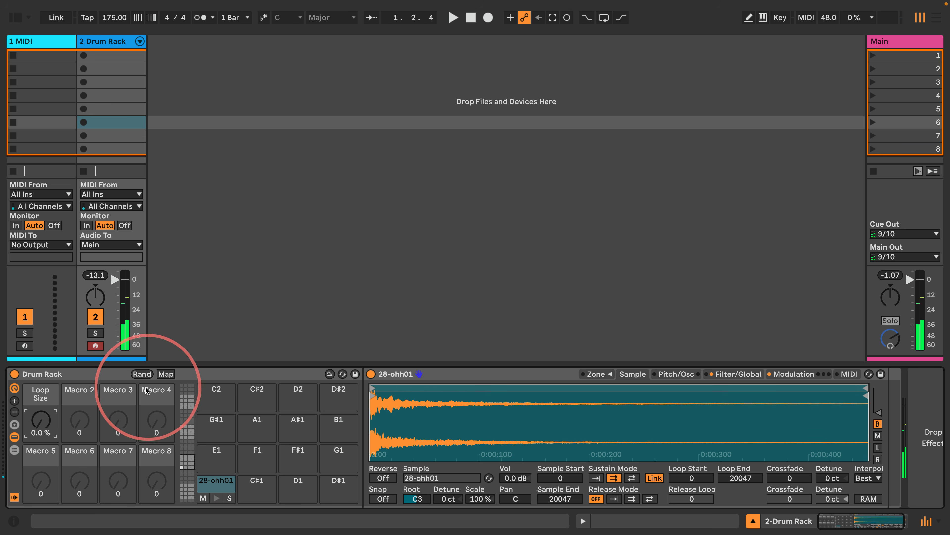
drag(37, 420, 36, 420)
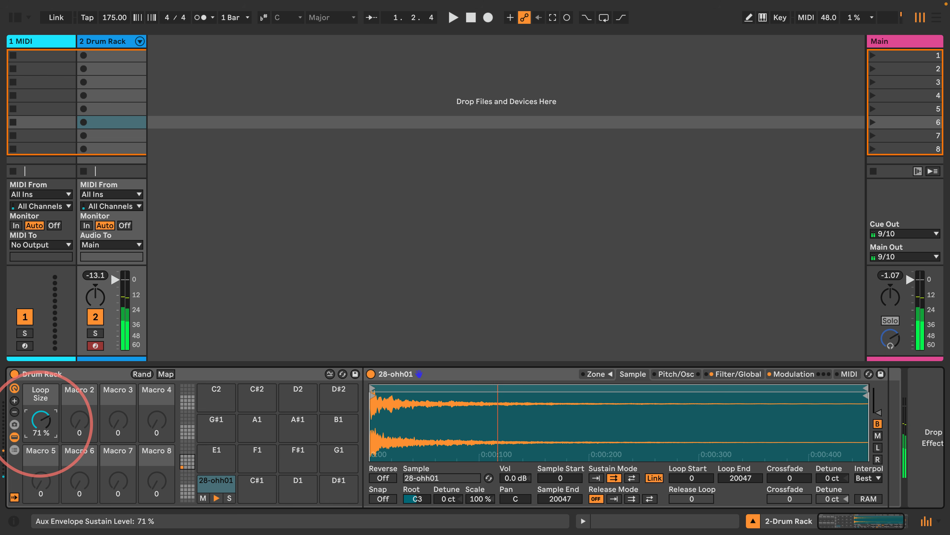
drag(45, 413, 45, 410)
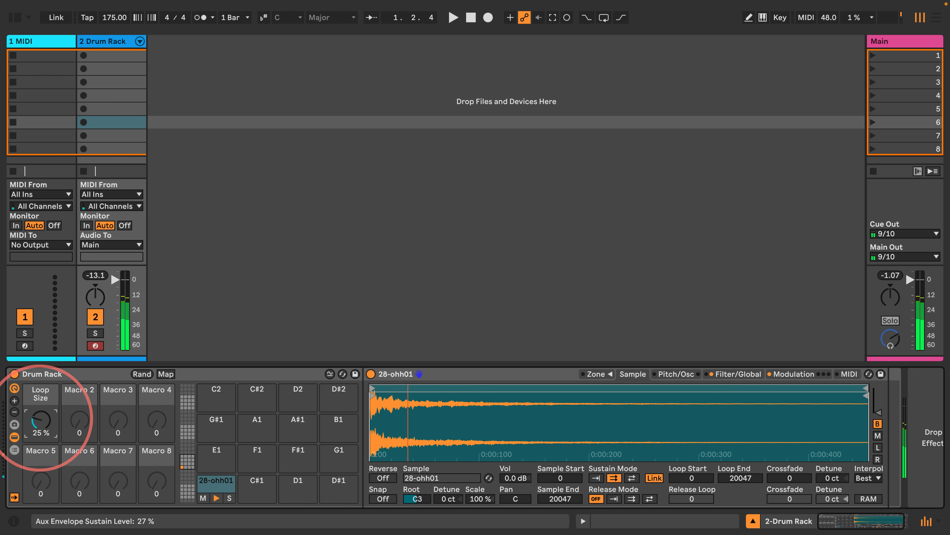
Step: Enable LFO 2, route its destination A to Loop Start at 100, and set its frequency to 0.06 Hz
click(792, 375)
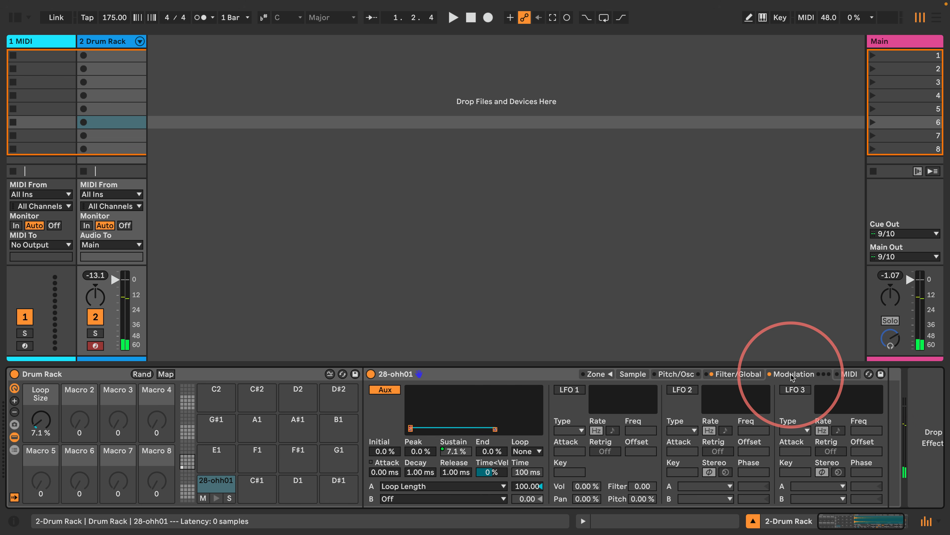
click(684, 390)
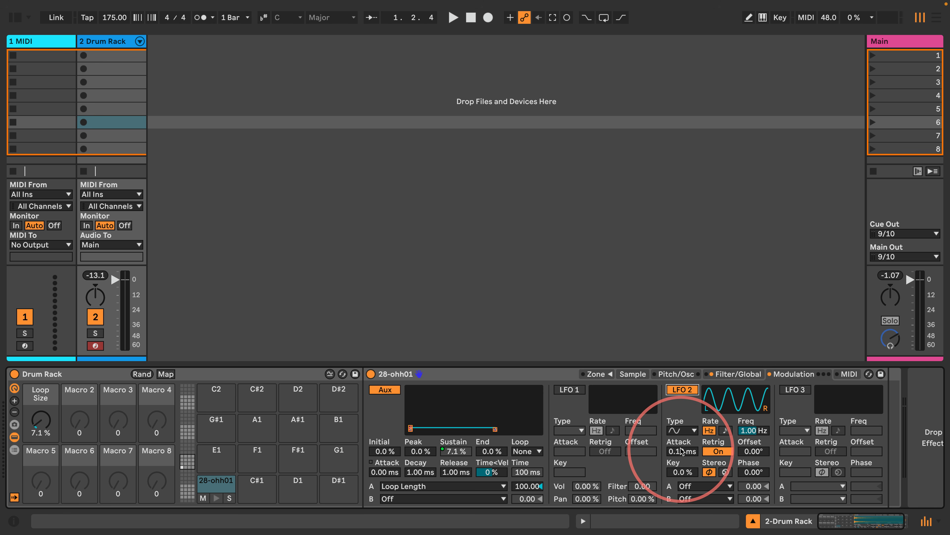
click(706, 485)
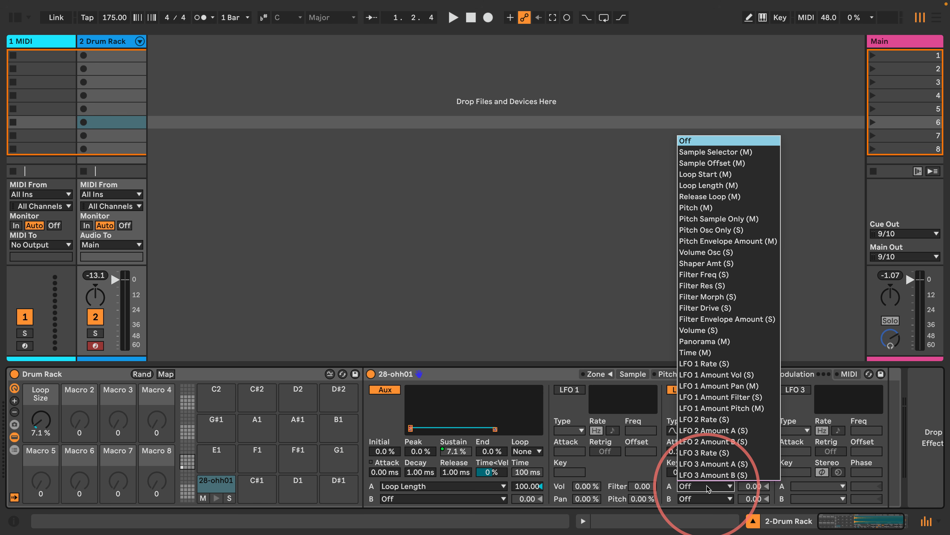
click(709, 175)
drag(748, 486, 752, 474)
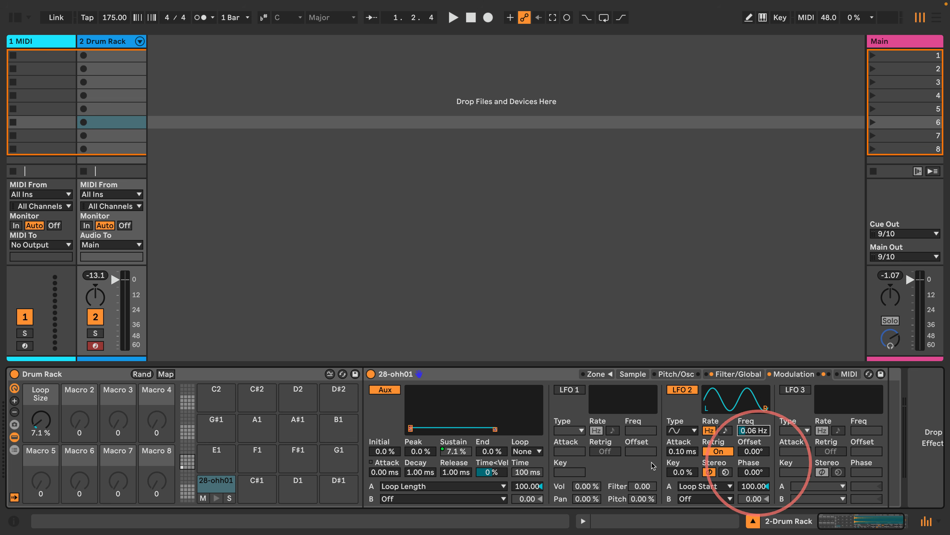
Step: Raise the Sampler's global volume to 0 dB and set LFO 2's frequency to 0.01 Hz
click(632, 373)
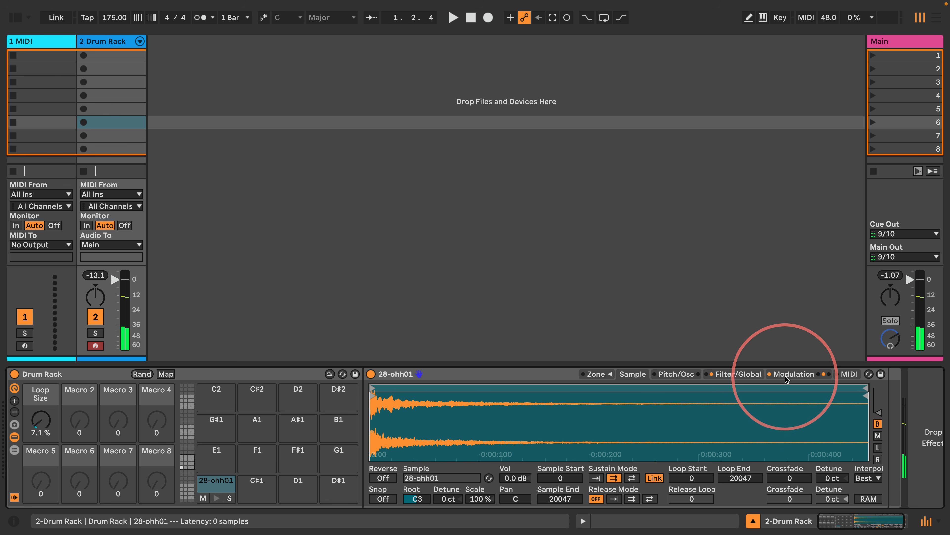
click(794, 373)
click(739, 373)
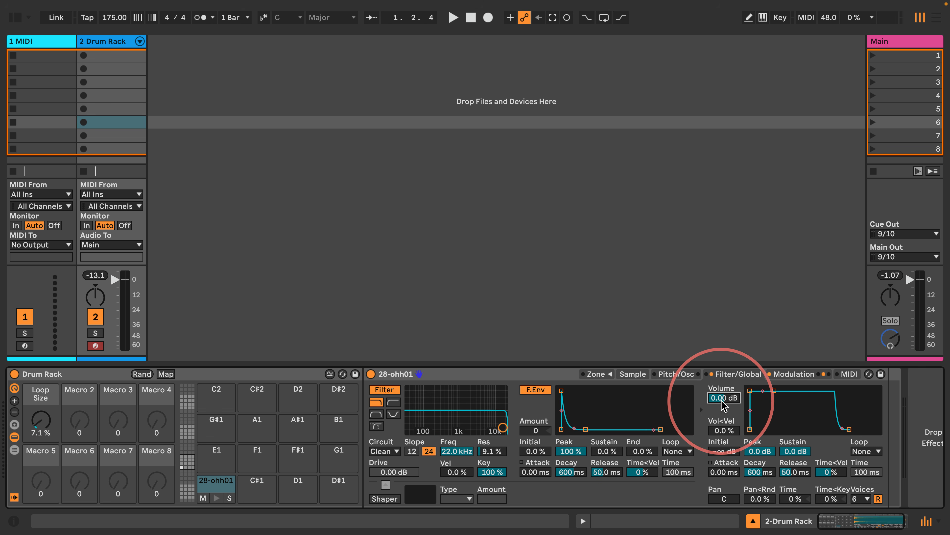
click(794, 373)
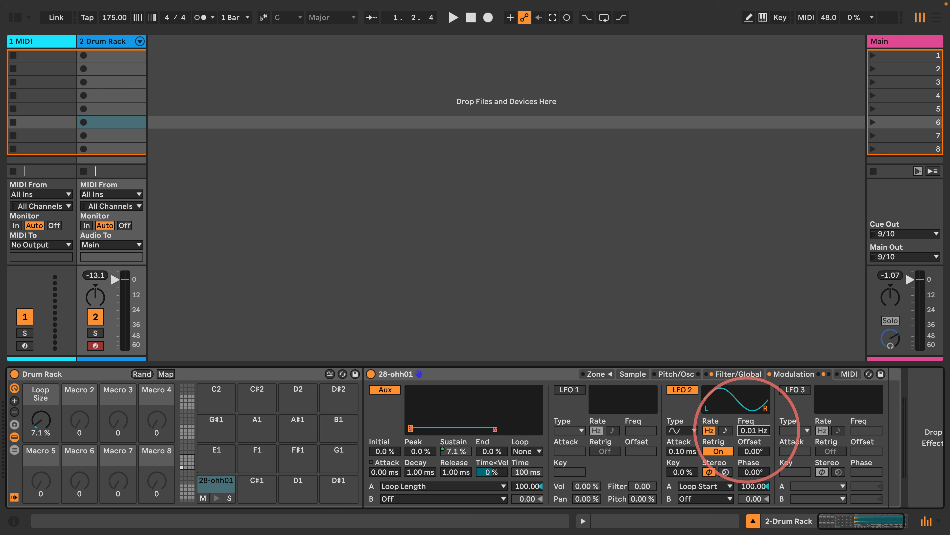
Step: Map LFO 2's frequency to Macro 2, named Scan Speed, and its waveform type to Macro 3, named Scan Wave
right_click(746, 430)
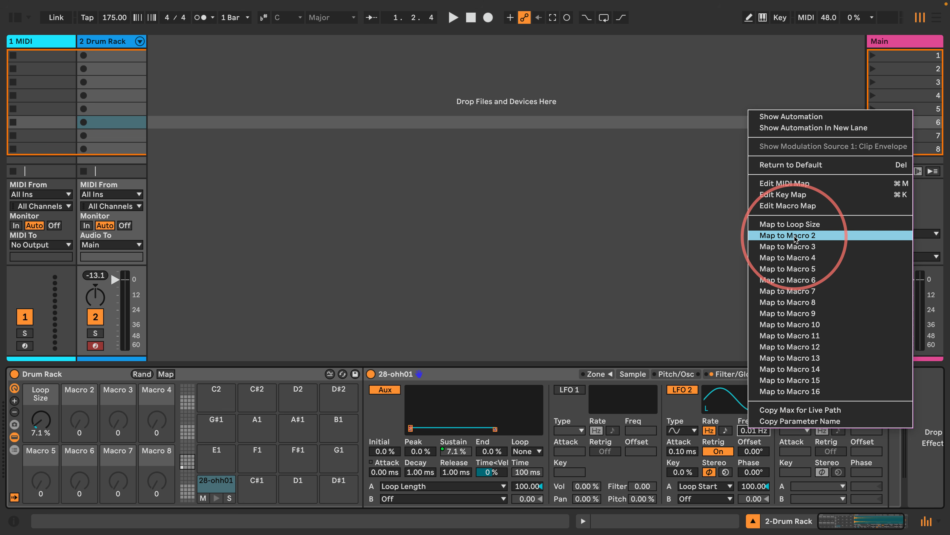
click(857, 235)
click(79, 394)
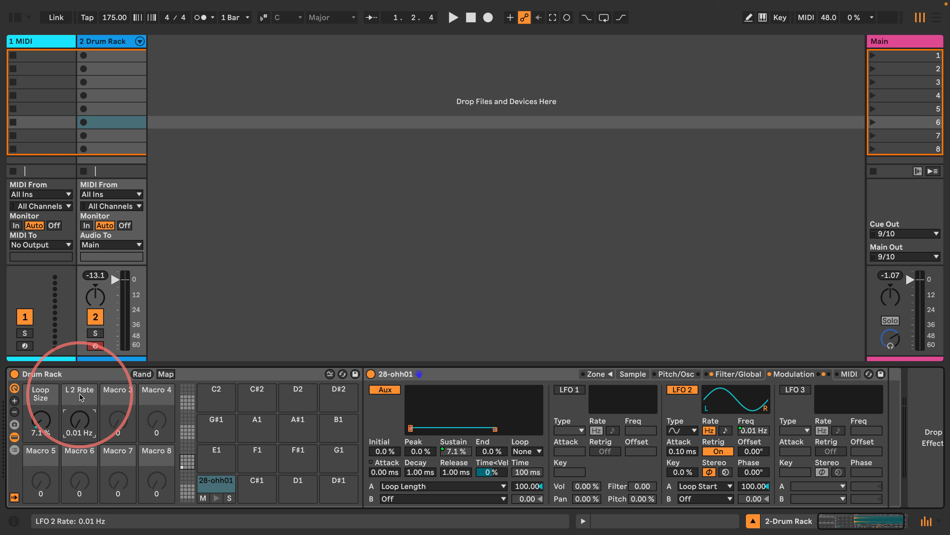
key(super+r)
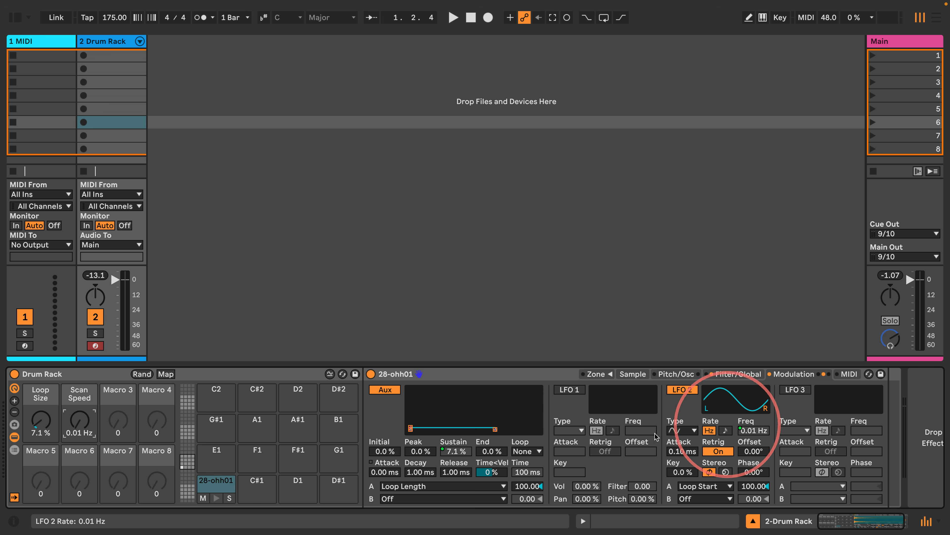
right_click(685, 429)
click(722, 248)
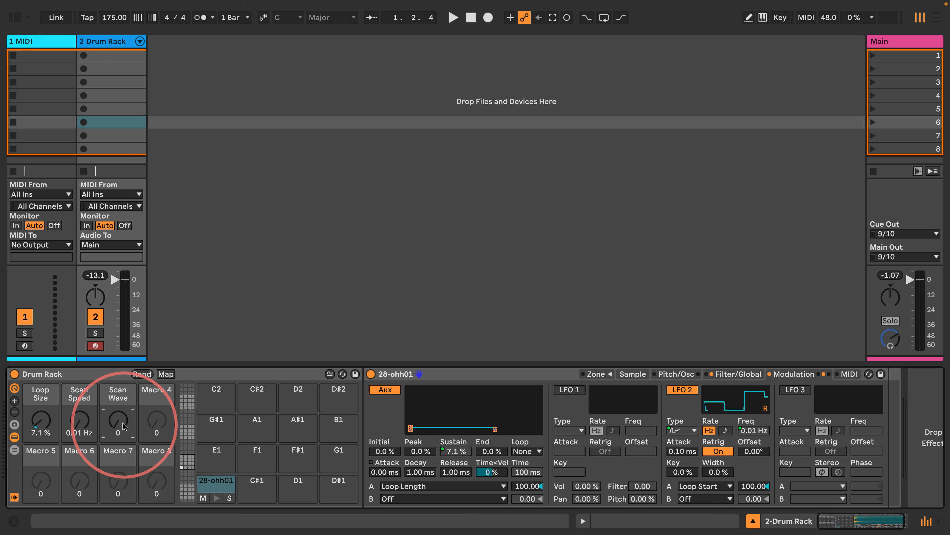
Step: Randomize the Drum Rack's macro values and check the Min and Max ranges in the macro mappings before leaving map mode
click(169, 373)
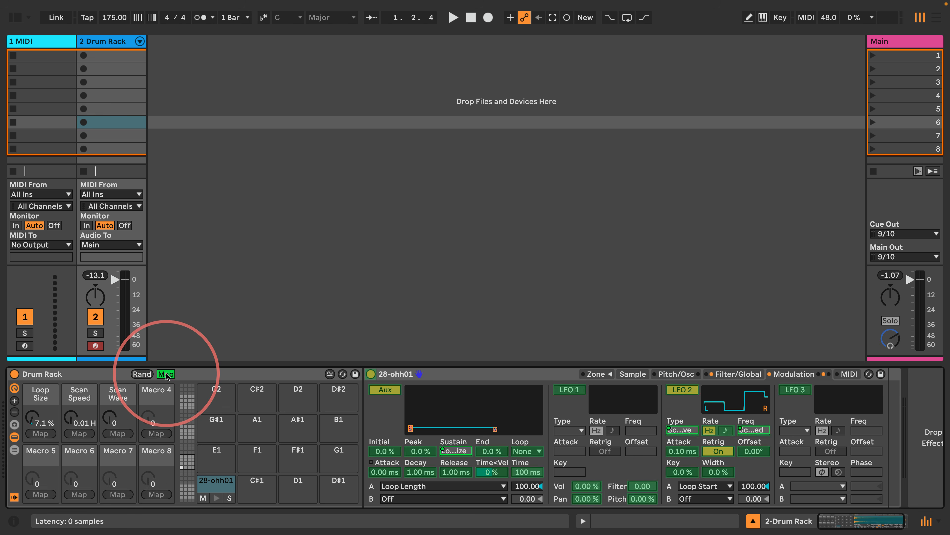
click(162, 376)
click(145, 374)
click(145, 374)
click(166, 374)
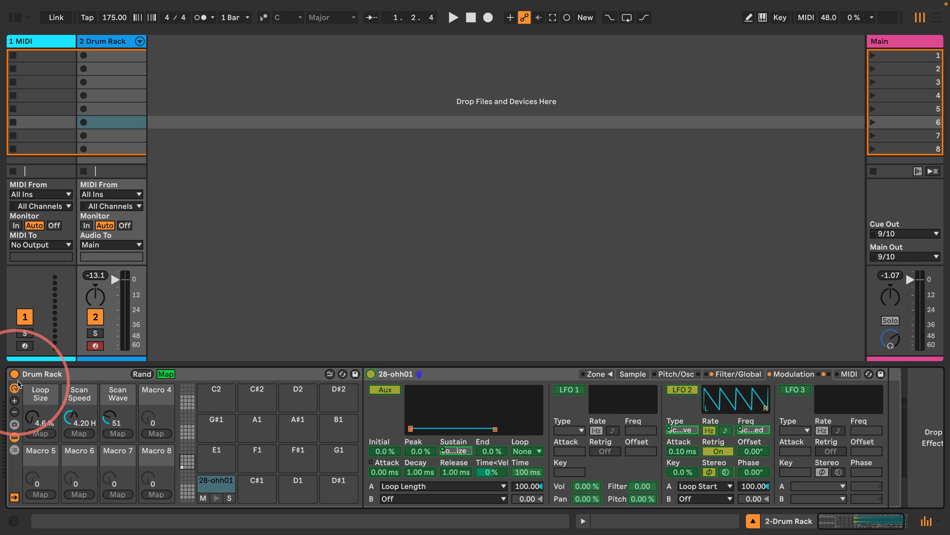
click(14, 19)
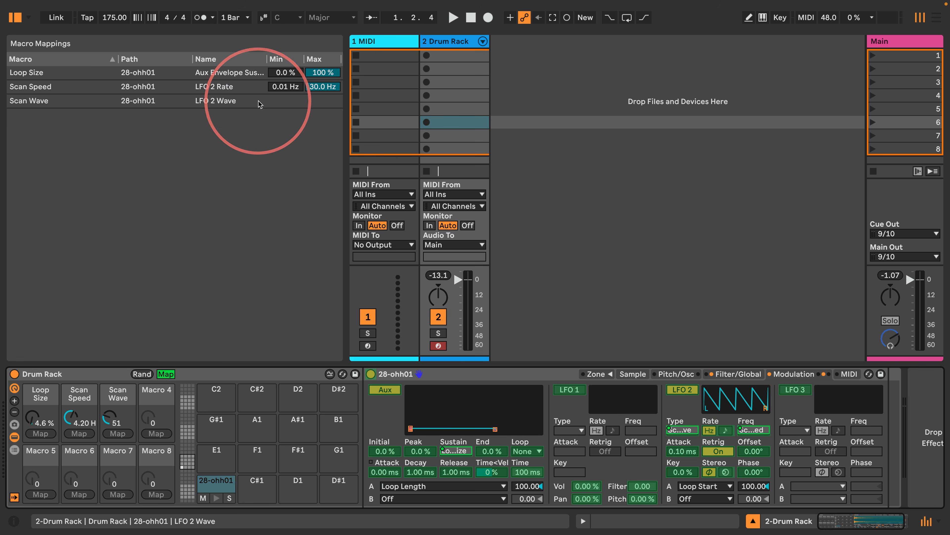
click(165, 374)
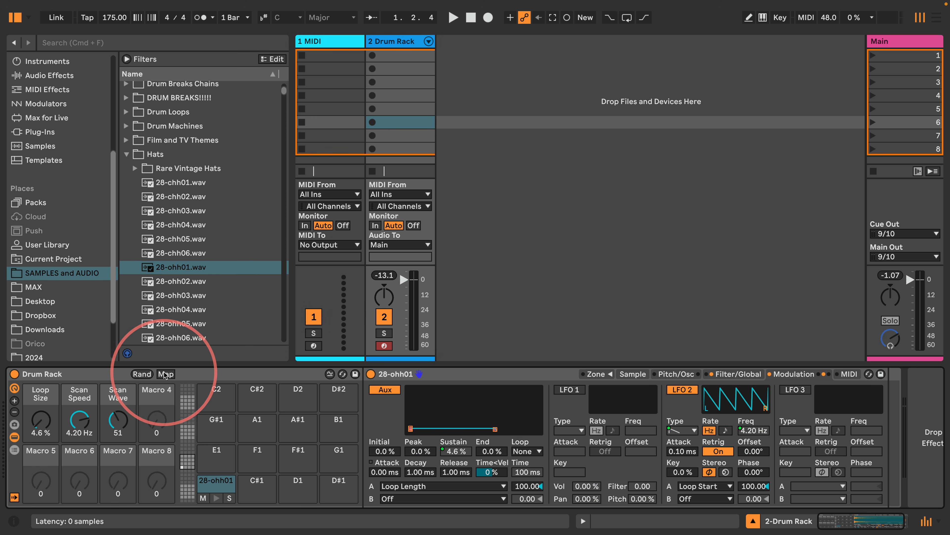
Step: Set the Scan Wave macro to 28 for a rising sawtooth, and lower Scan Speed to 0.04 Hz while auditioning over the sample waveform
drag(114, 420, 115, 455)
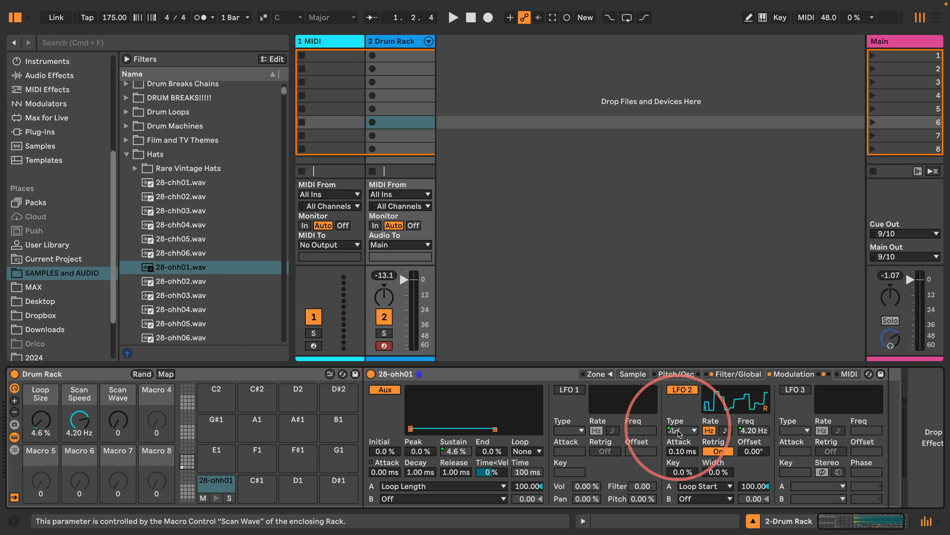
drag(118, 420, 119, 402)
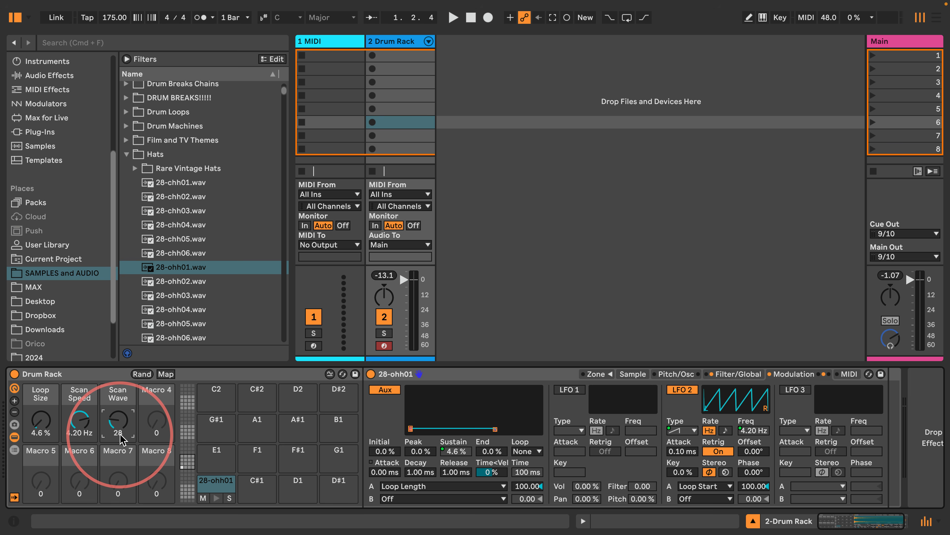
click(627, 377)
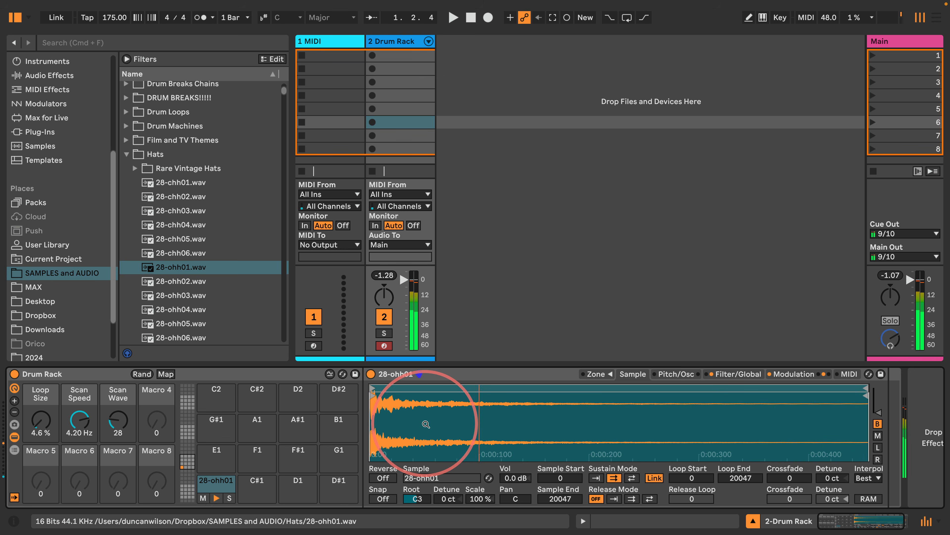
drag(79, 419, 79, 427)
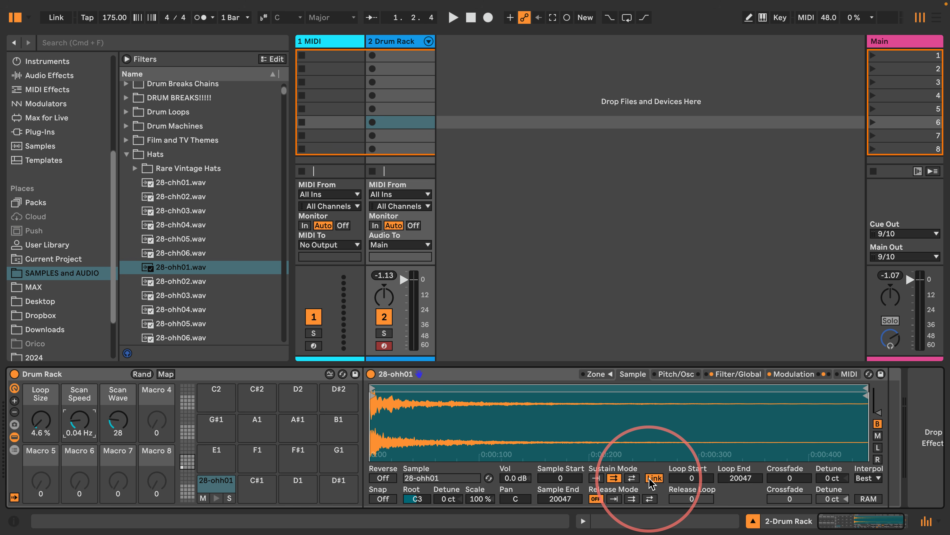
Step: Map the volume envelope's attack to Macro 4, named Attack, and its release to Macro 5, named Release
click(739, 374)
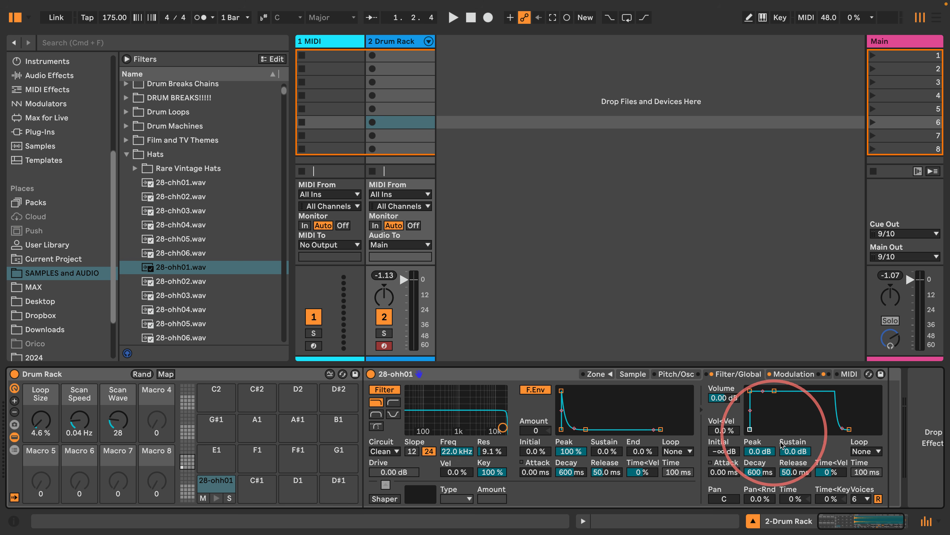
right_click(719, 477)
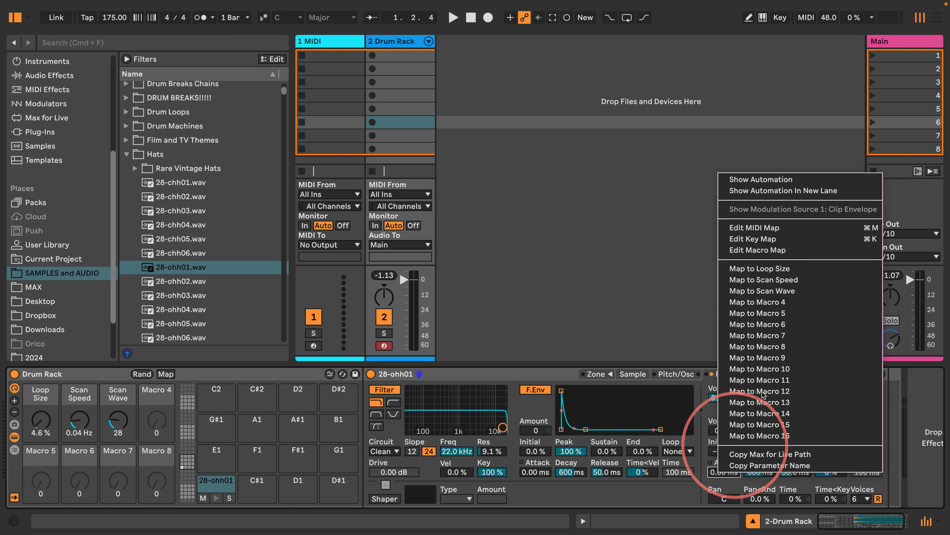
click(757, 304)
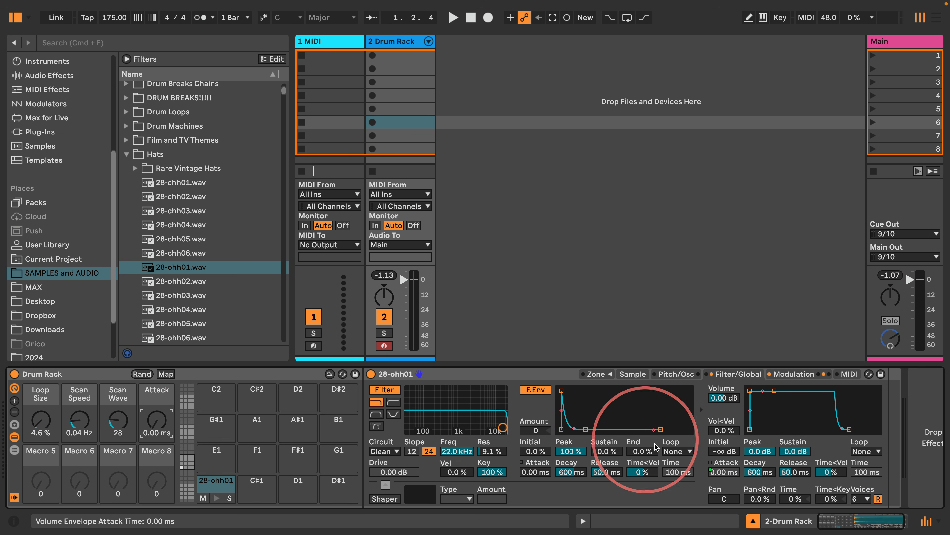
right_click(790, 473)
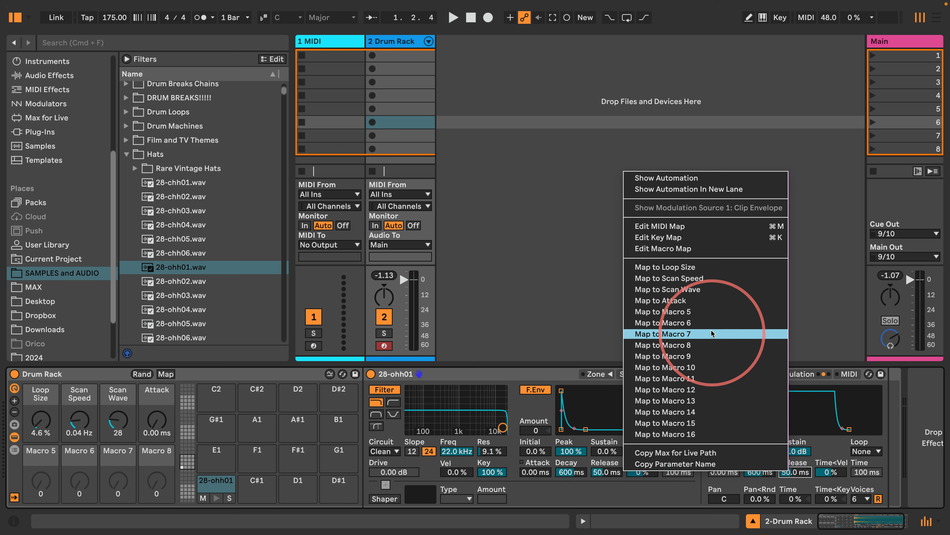
click(711, 312)
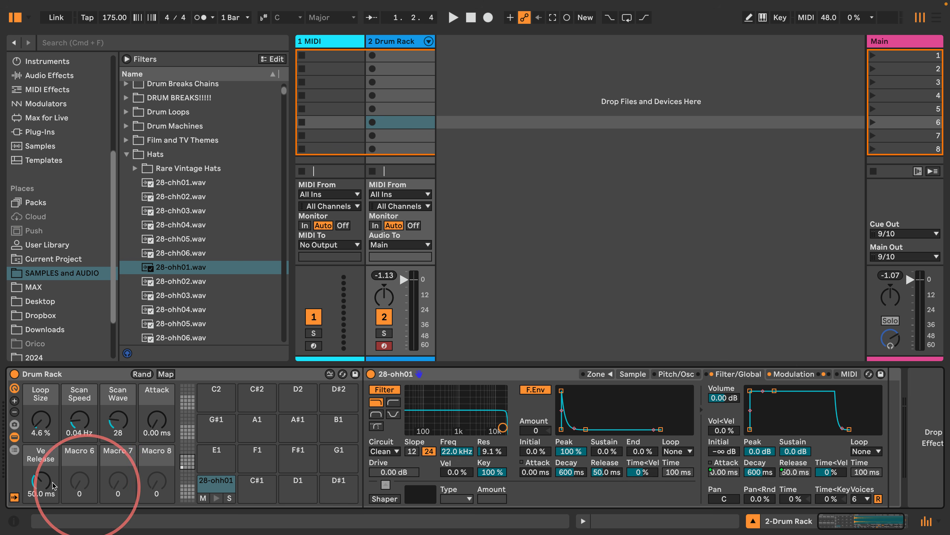
double_click(38, 453)
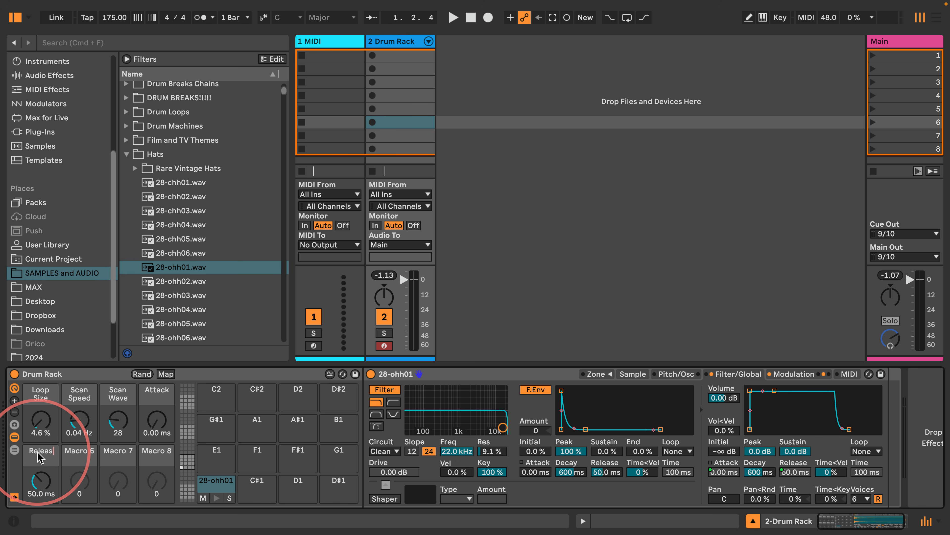
Step: Set the Attack macro to 353 ms and the Release macro to 3.15 s
drag(152, 415, 153, 392)
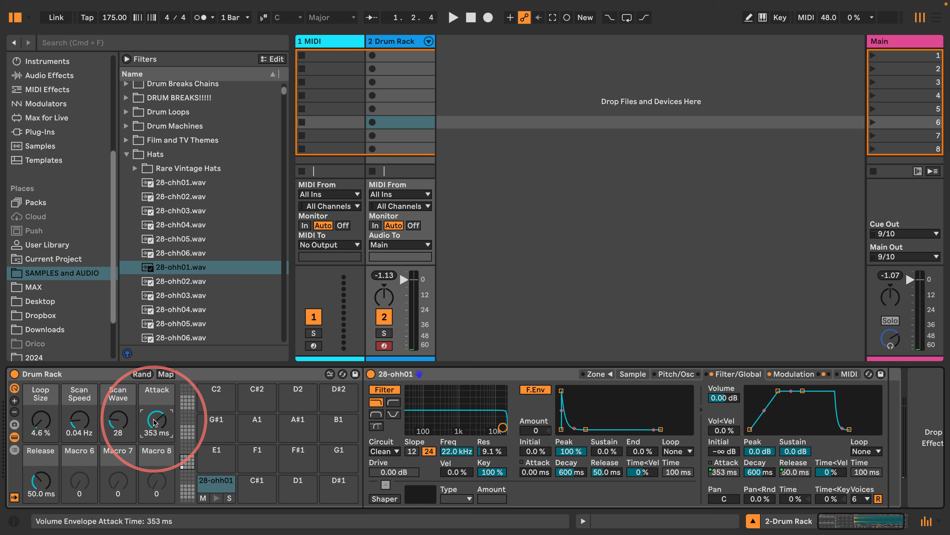
drag(33, 487, 33, 468)
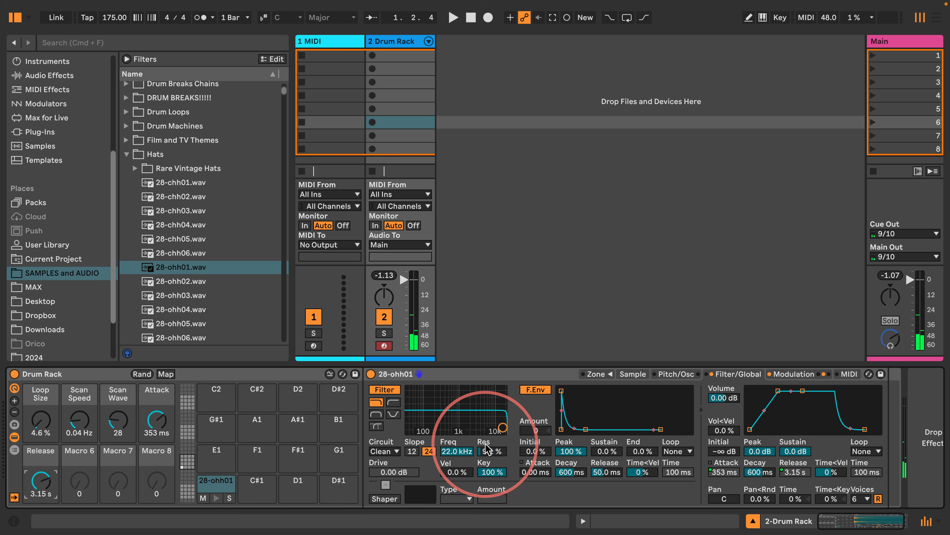
Step: Audition the hi-hat with the sample waveform shown, switching the loop start Link off and back on
click(633, 373)
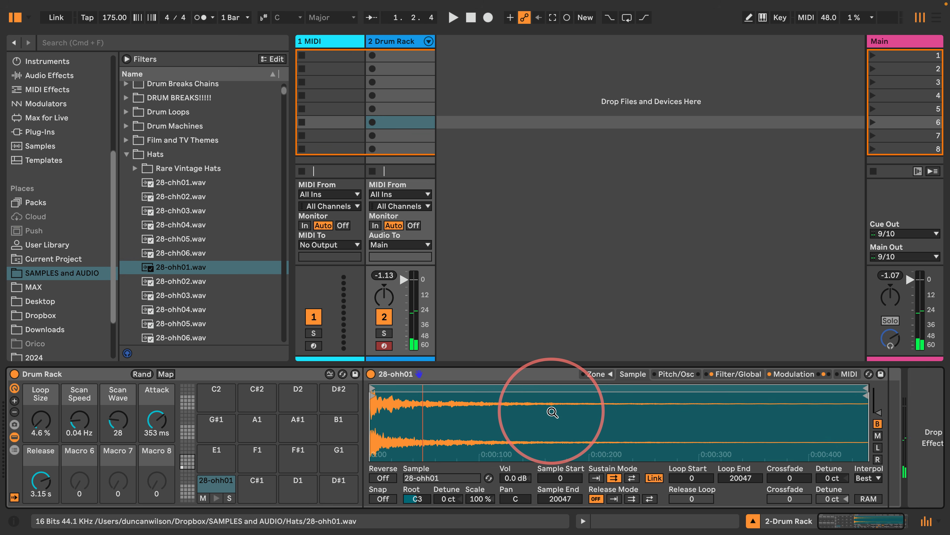
click(655, 477)
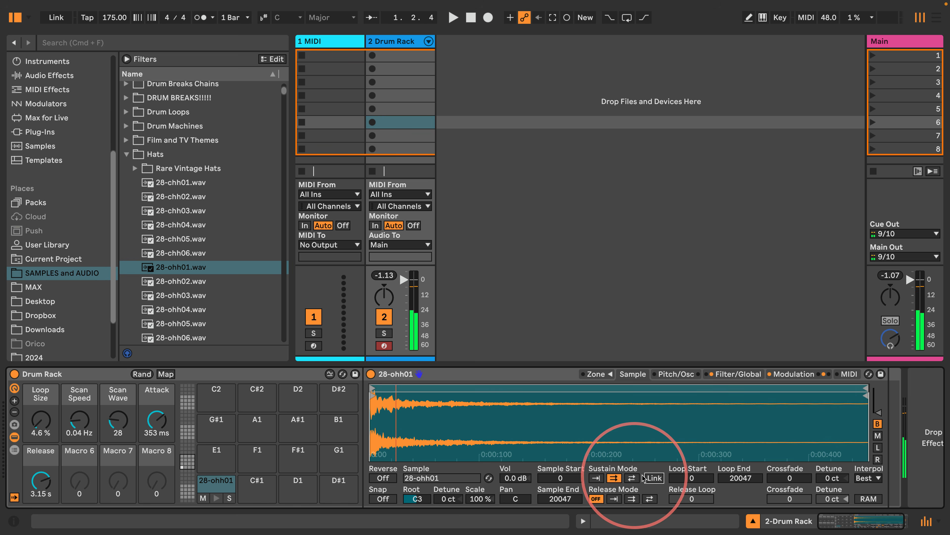
click(646, 478)
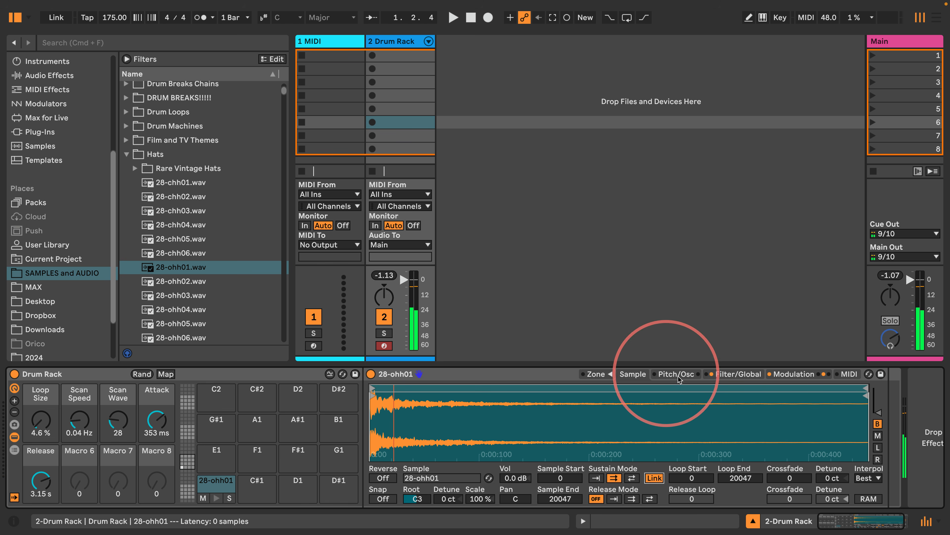
Step: Set the Aux envelope's release to 60.0 s, map it to the Release macro, and raise that macro to 60.0 s
click(790, 373)
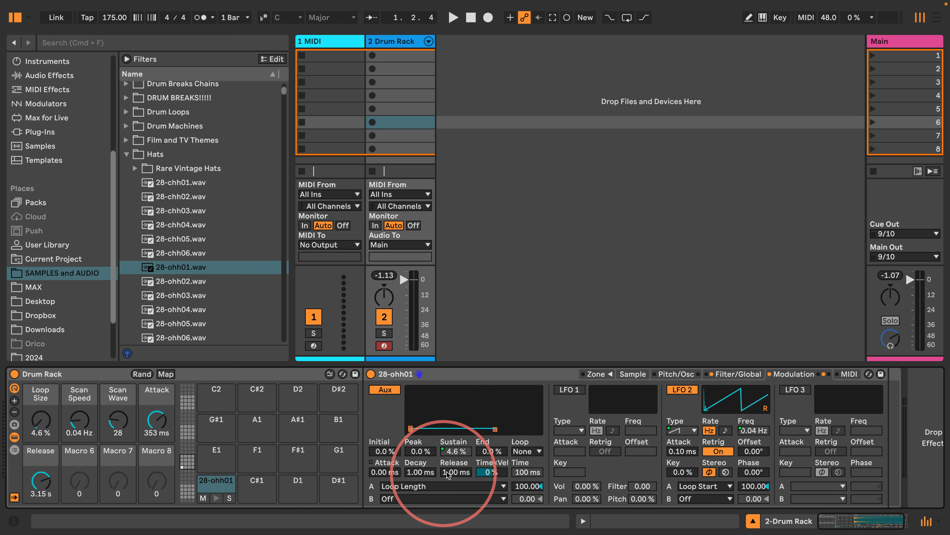
mouse_move(455, 471)
mouse_down()
mouse_move(454, 449)
mouse_move(453, 517)
mouse_move(453, 442)
mouse_move(451, 474)
mouse_up()
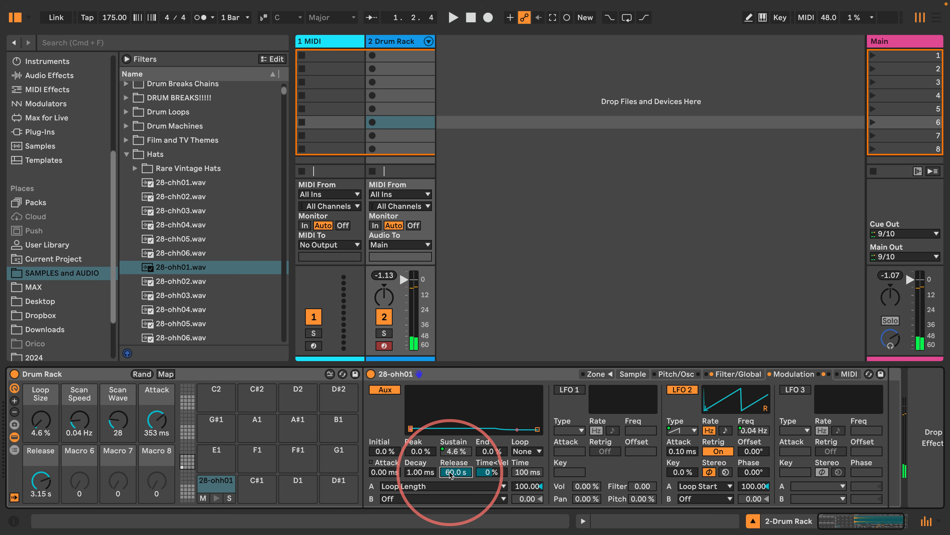
right_click(450, 473)
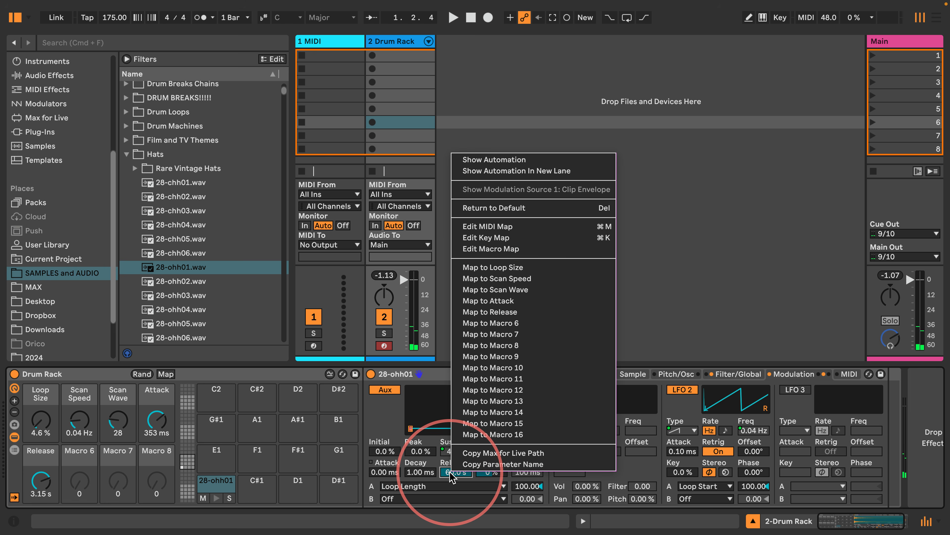
click(484, 313)
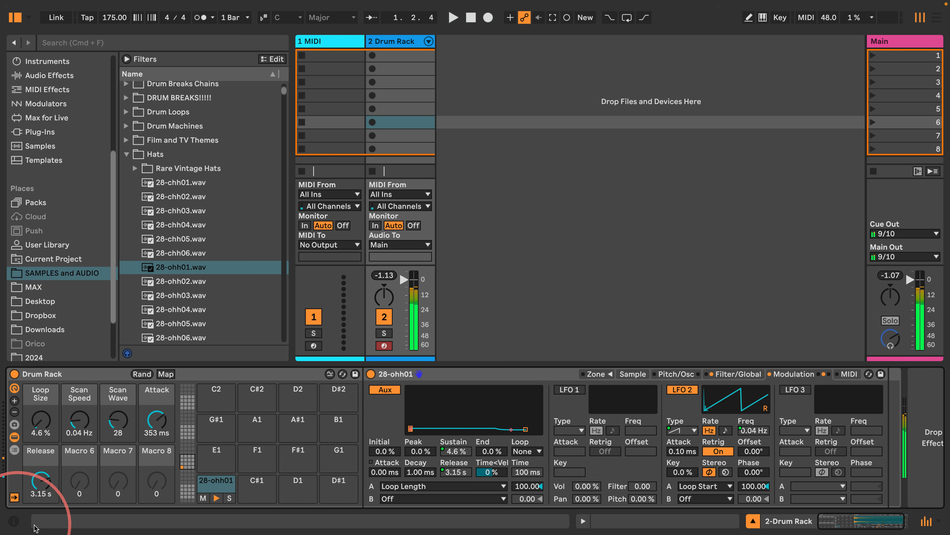
click(41, 480)
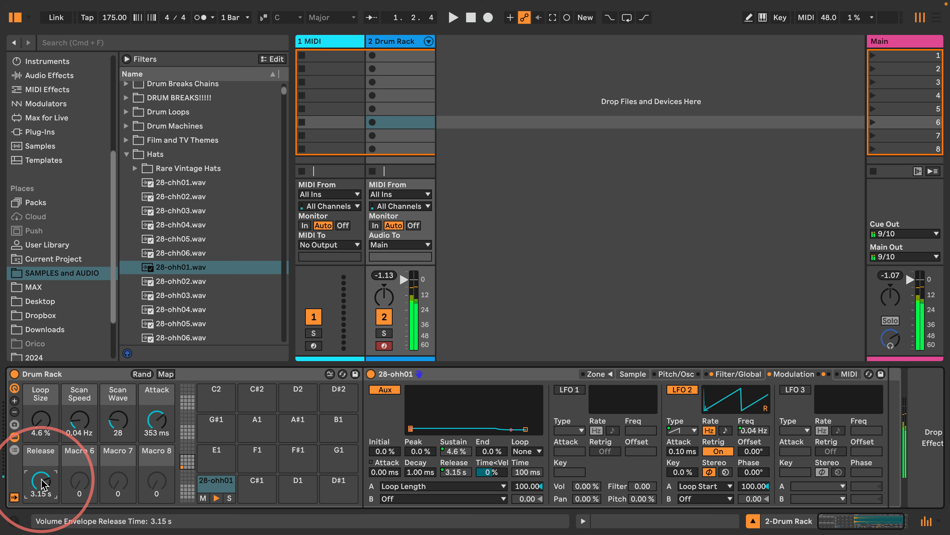
drag(42, 483, 40, 438)
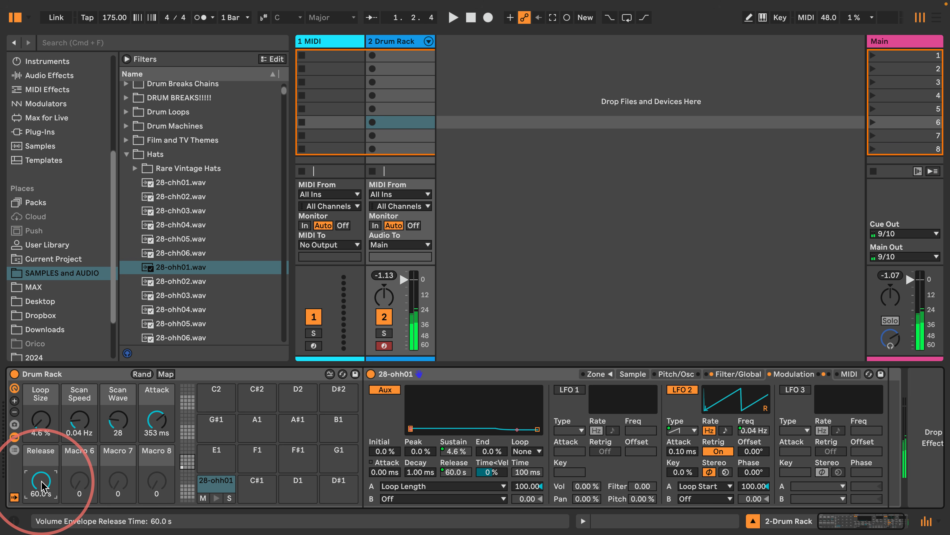
Step: Clear the macro mapping of the Aux envelope's release, leaving it at 60.0 s and the Attack macro at 353 ms
right_click(454, 472)
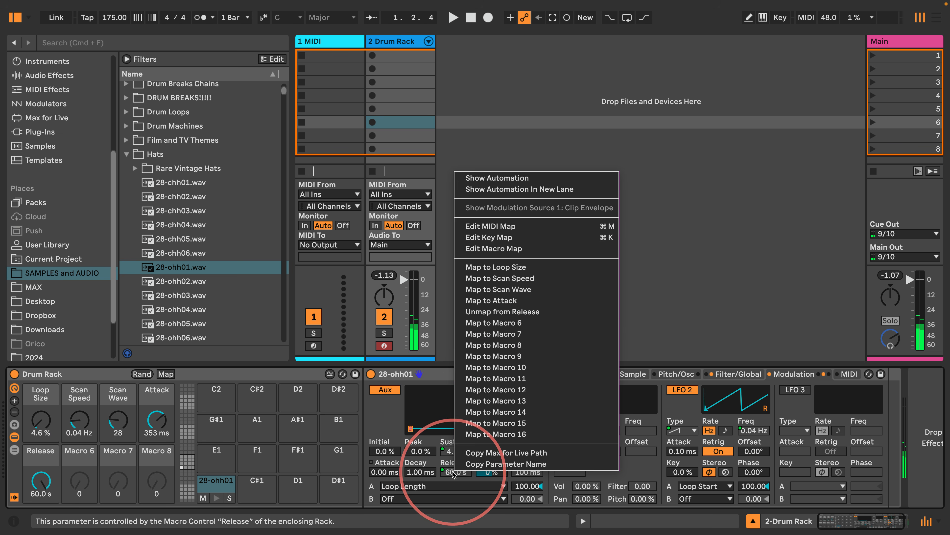
click(472, 300)
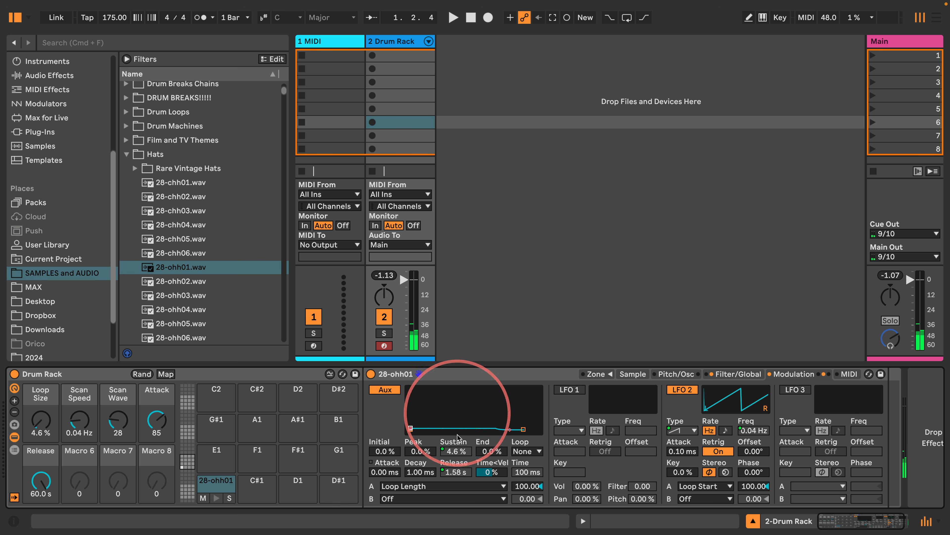
right_click(452, 471)
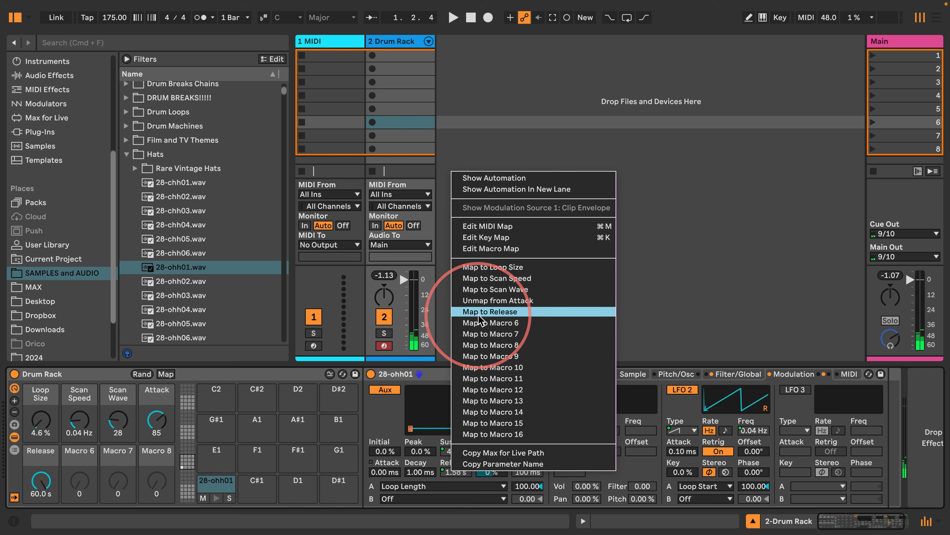
click(478, 314)
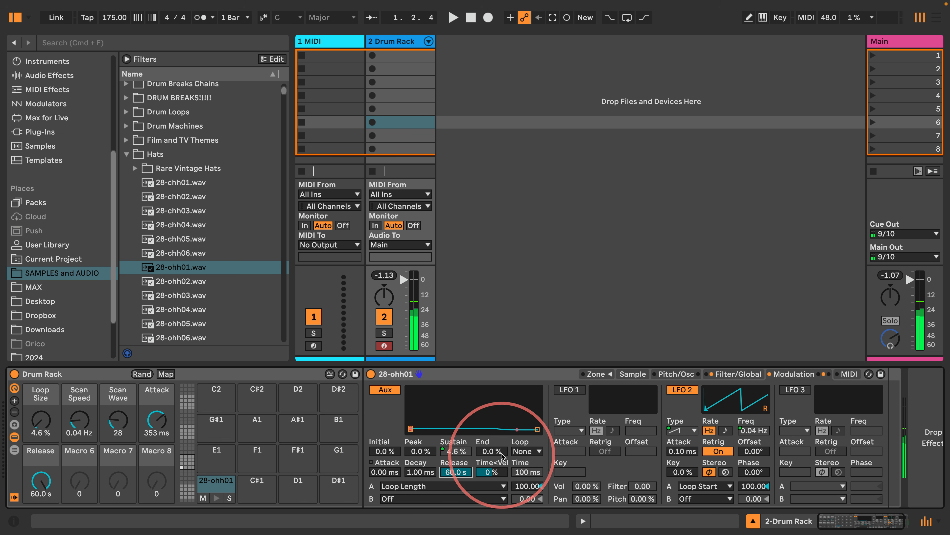
Step: Set the Aux envelope's End level to 4.7 % and map it to the Loop Size macro
drag(492, 452, 494, 452)
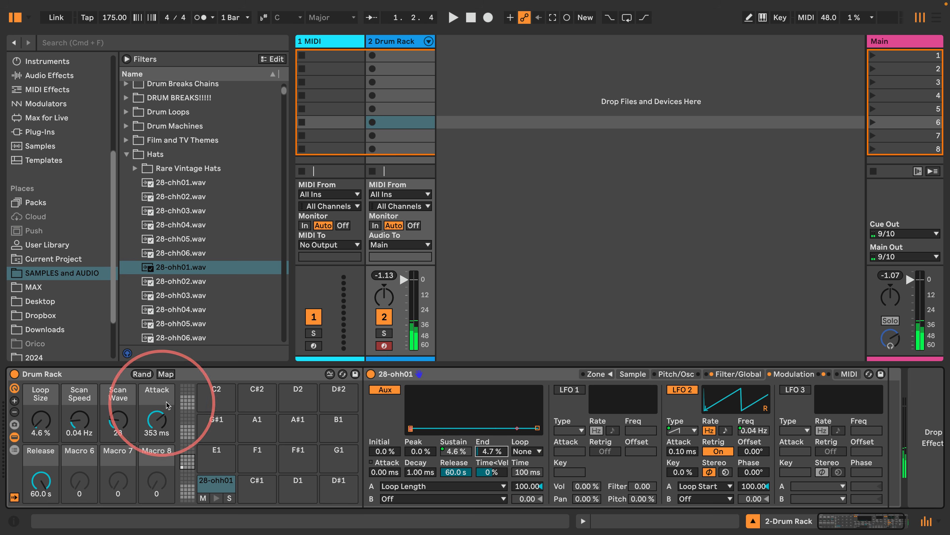
right_click(487, 452)
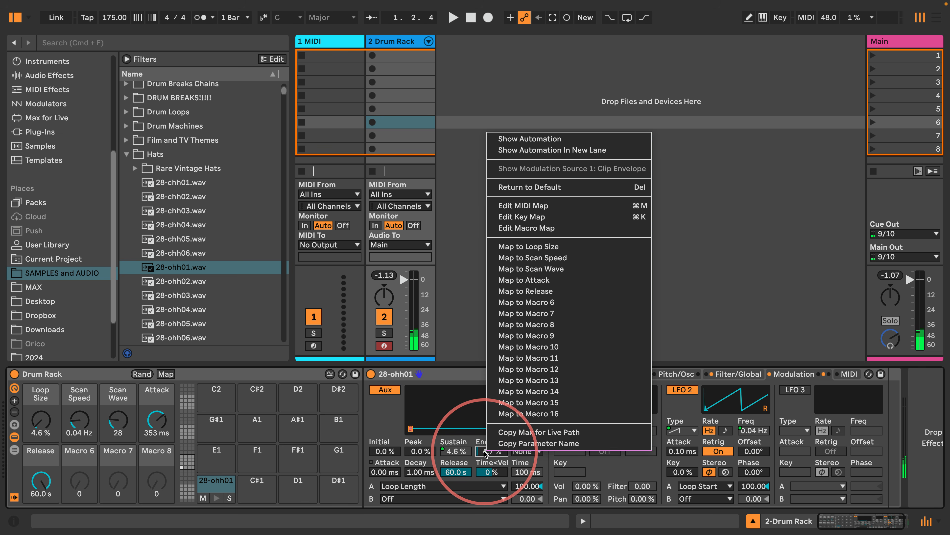
click(526, 246)
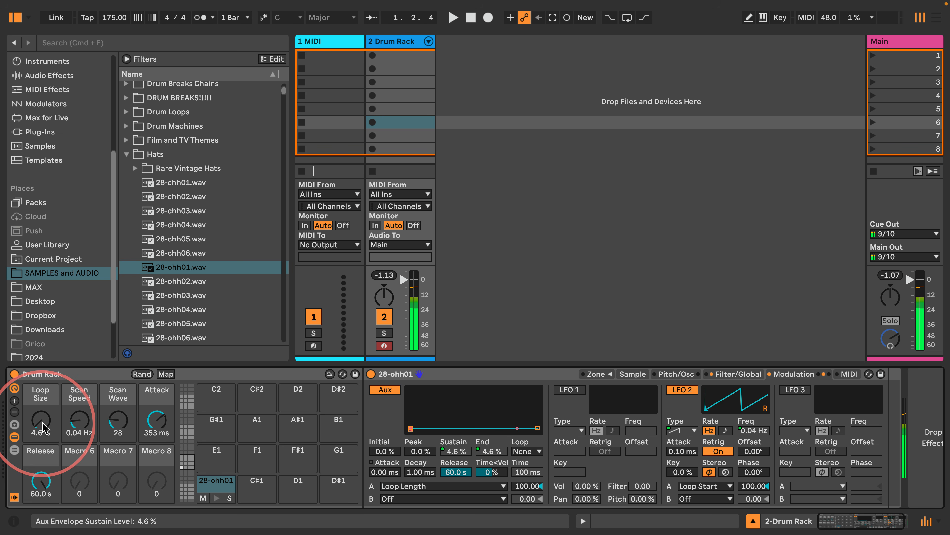
Step: Sweep the Release macro down to 8.18 s and back to 60.0 s, and map the Aux envelope's release to it
drag(41, 481, 41, 517)
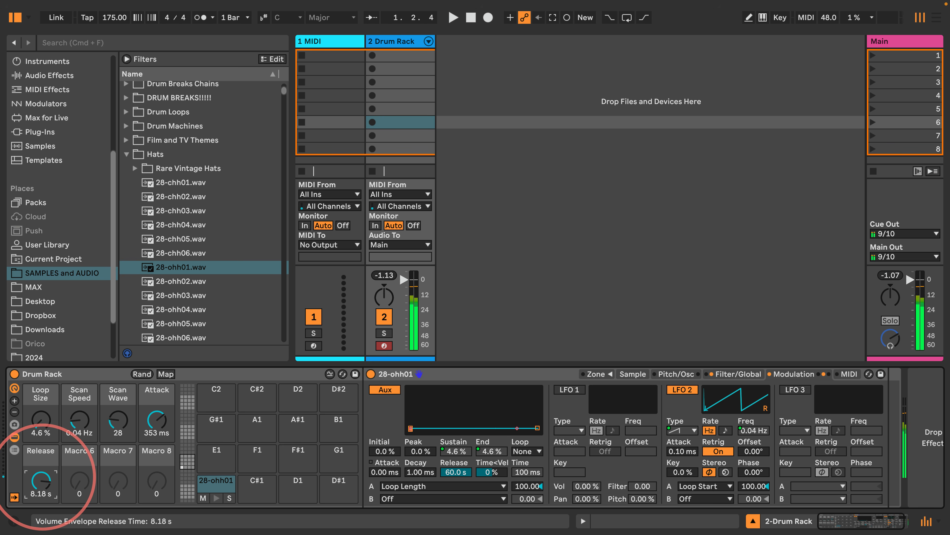
drag(43, 477, 42, 463)
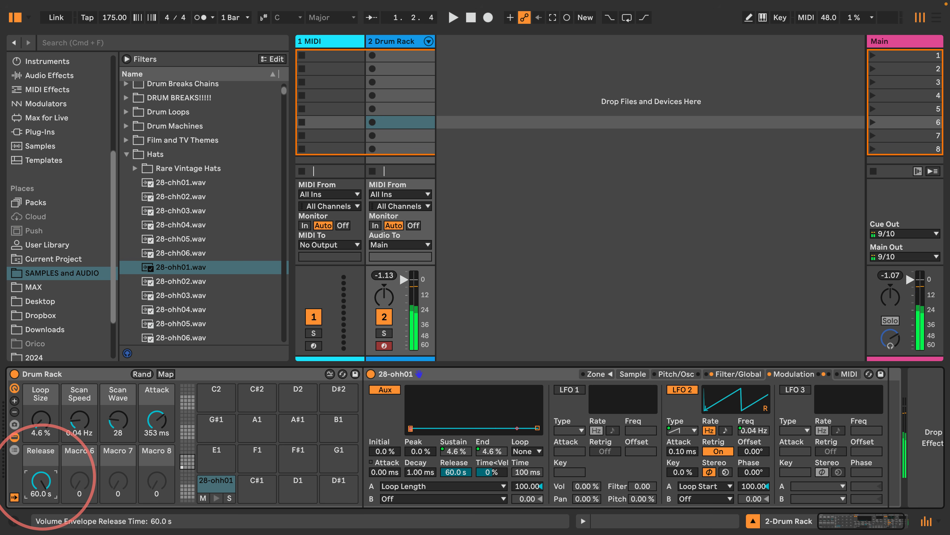
right_click(460, 472)
click(482, 309)
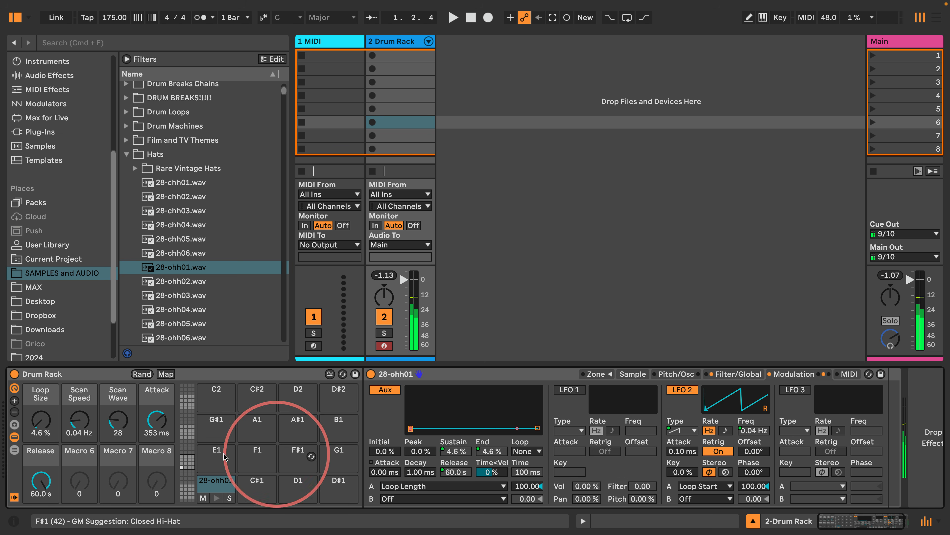
Step: Set the Attack macro to 1.64 s and the Release macro to 6.31 s
drag(42, 482, 41, 462)
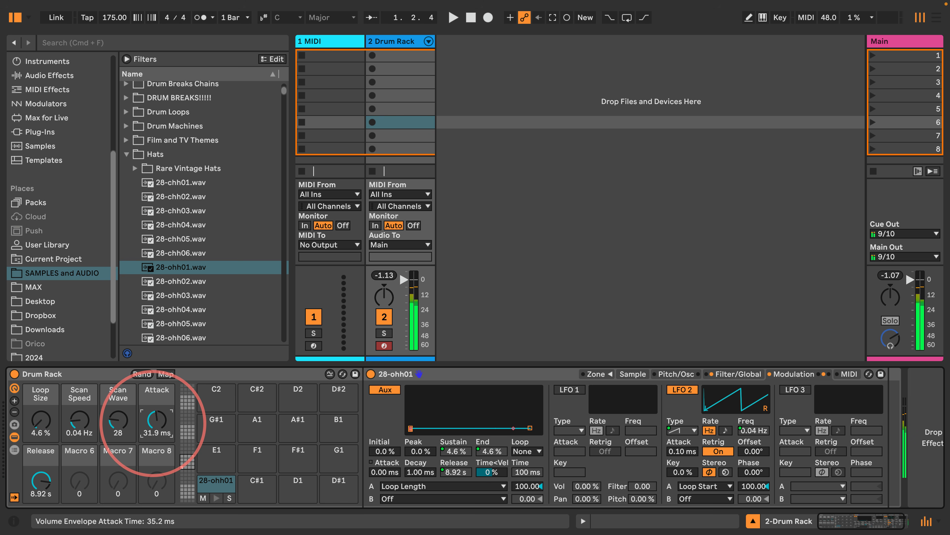
drag(153, 422, 153, 412)
drag(41, 481, 41, 477)
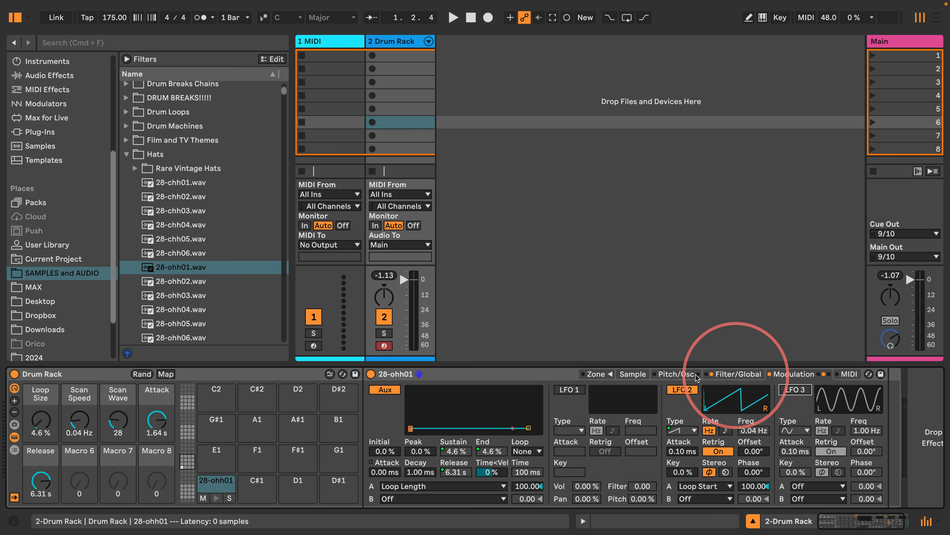
Step: Add the CC Control MIDI effect in front of the Sampler on the 28-ohh01 pad
click(677, 374)
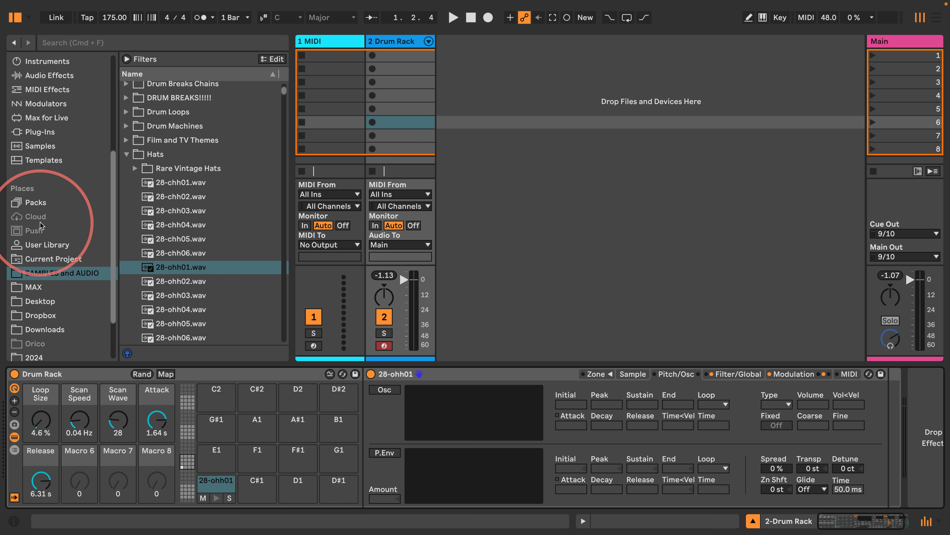
scroll(41, 225, up, 5)
click(32, 243)
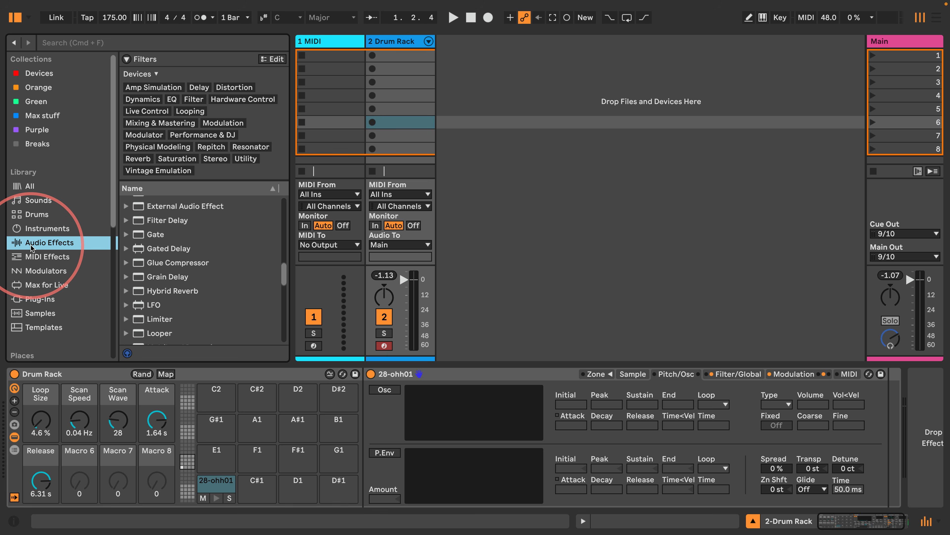
click(34, 256)
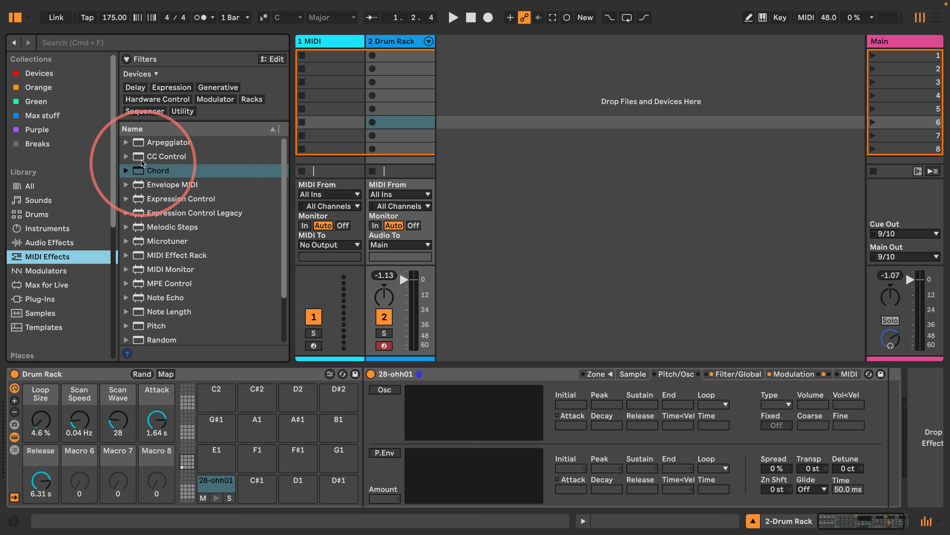
drag(142, 160, 368, 402)
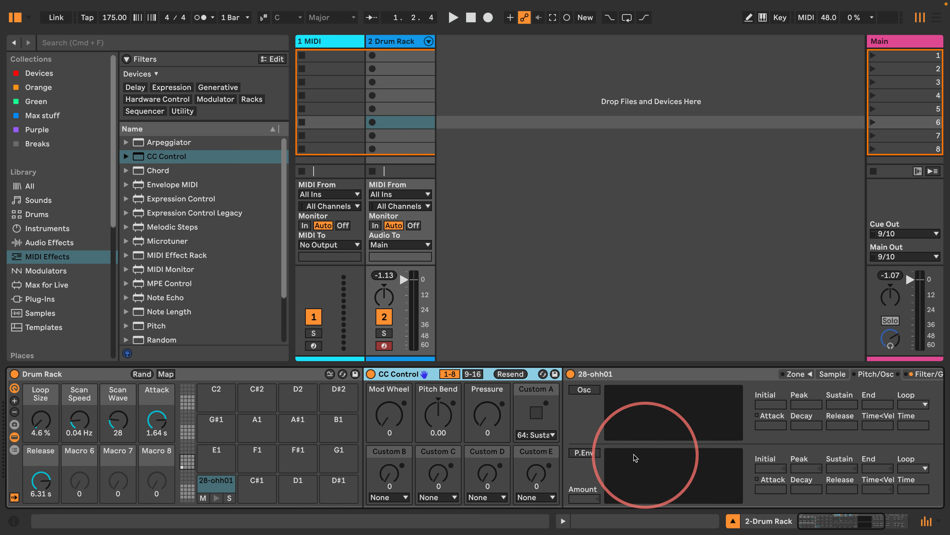
Step: Set the Sampler's pitch bend range to +24 st and try out the CC Control's Pitch Bend
mouse_move(813, 520)
mouse_down()
mouse_move(834, 519)
mouse_move(816, 521)
mouse_up()
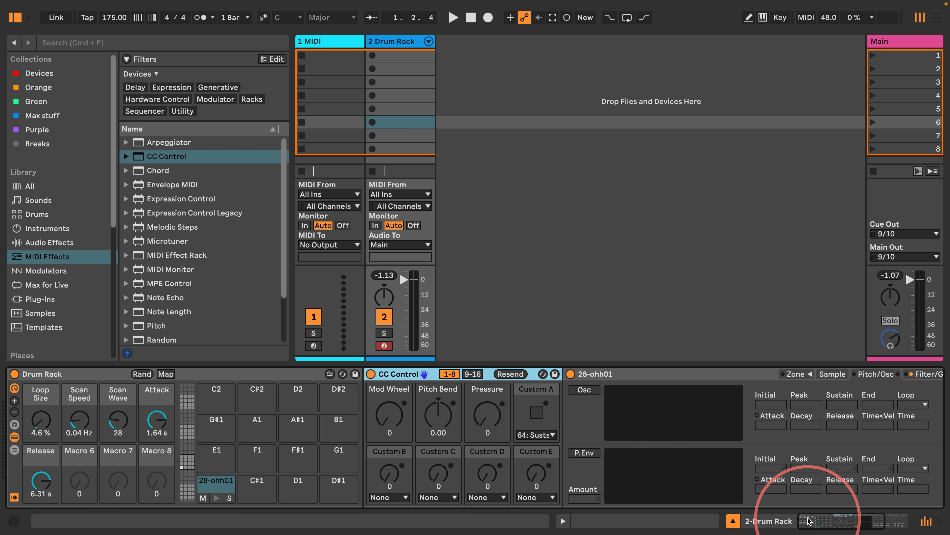
drag(807, 520, 830, 520)
click(818, 374)
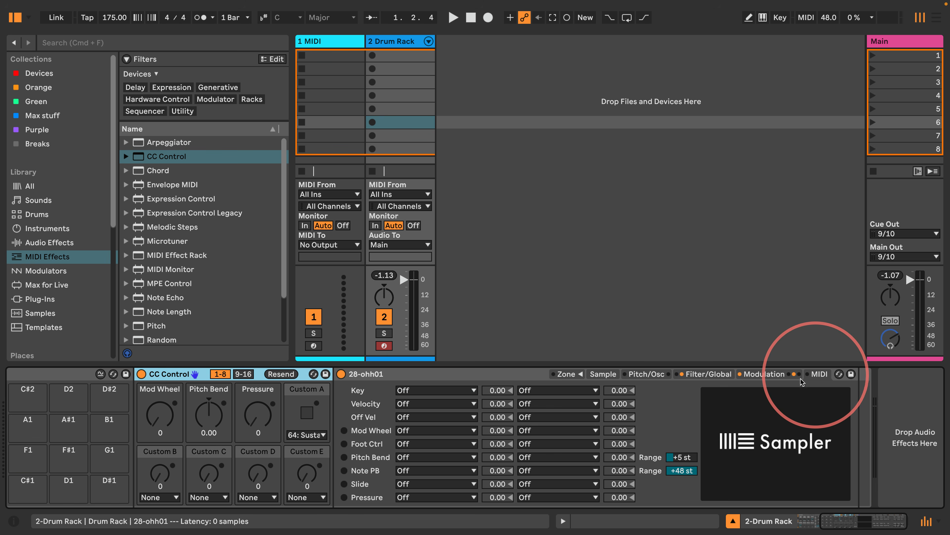
drag(677, 460, 680, 458)
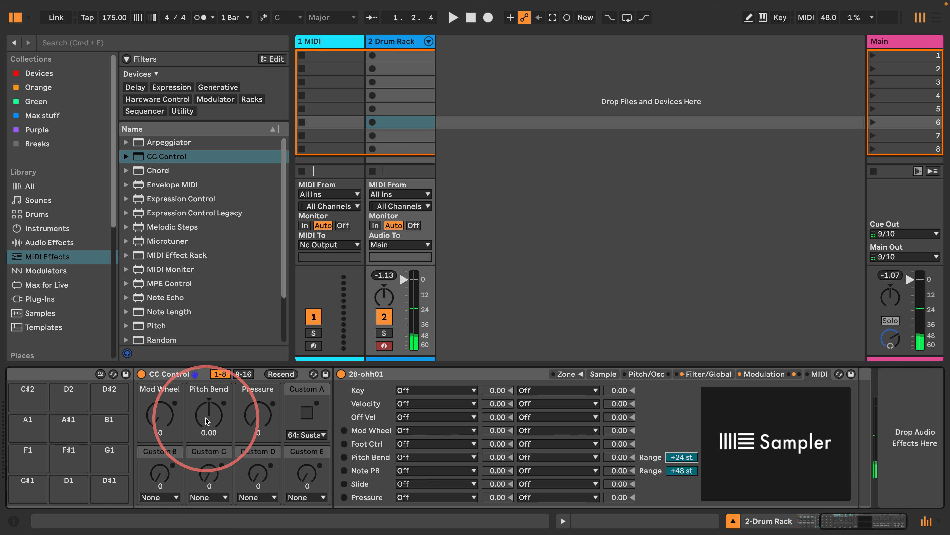
drag(208, 418, 207, 397)
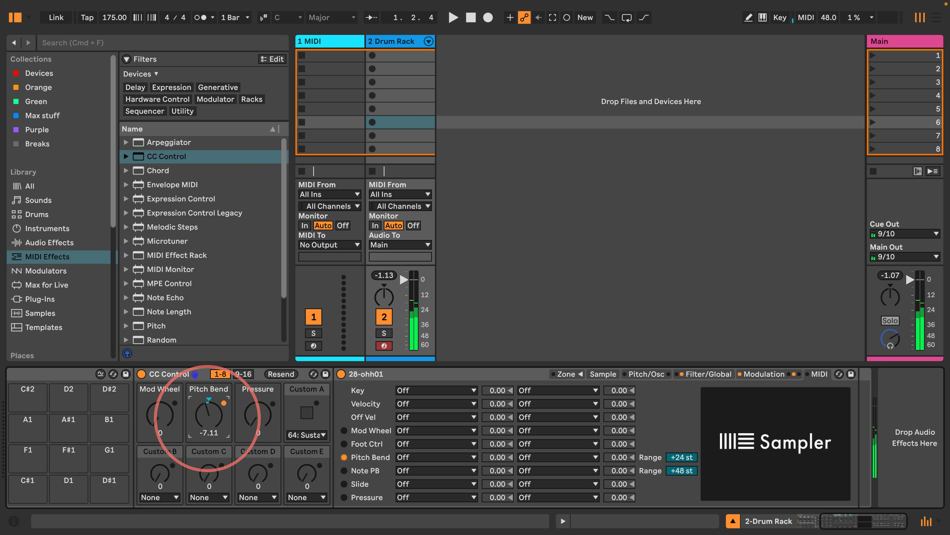
Step: Map the CC Control's Pitch Bend to Macro 6 and sweep that macro, leaving it at 0.00
click(823, 521)
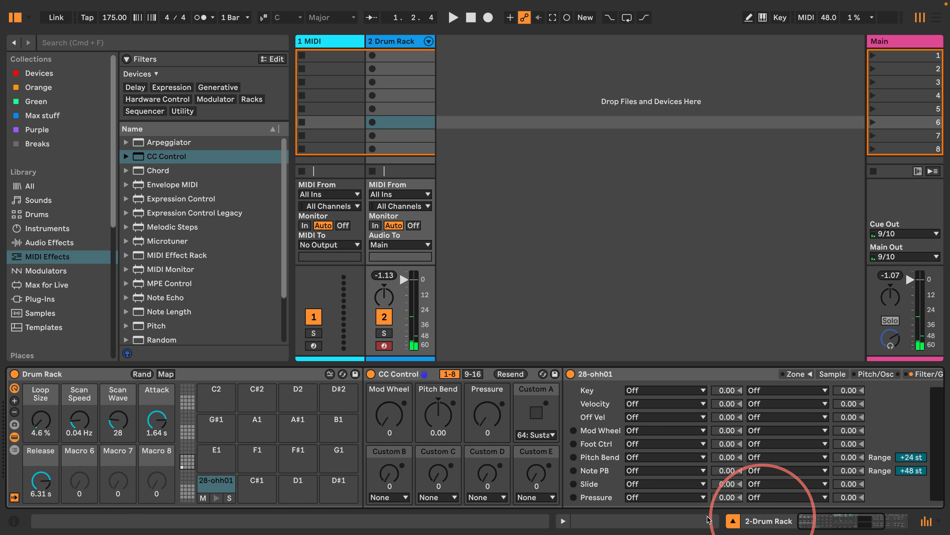
right_click(439, 414)
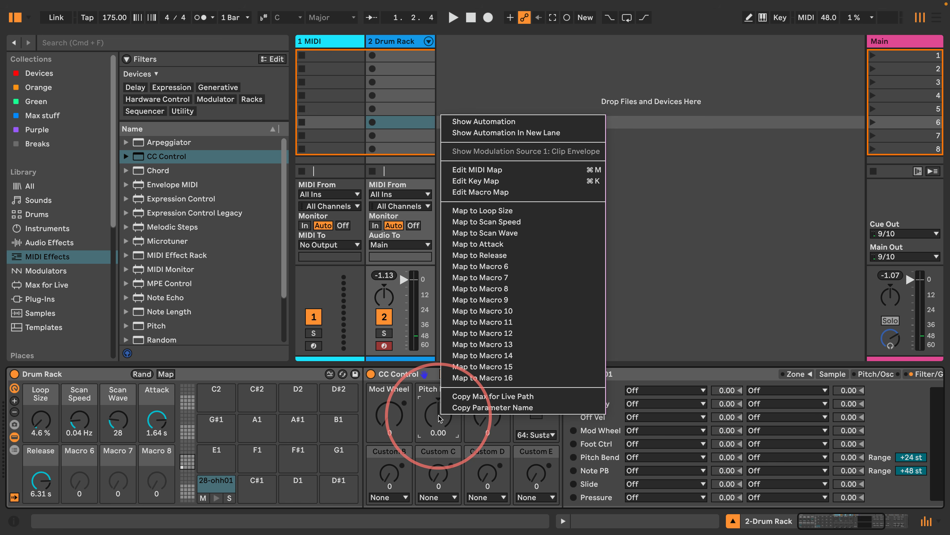
click(484, 266)
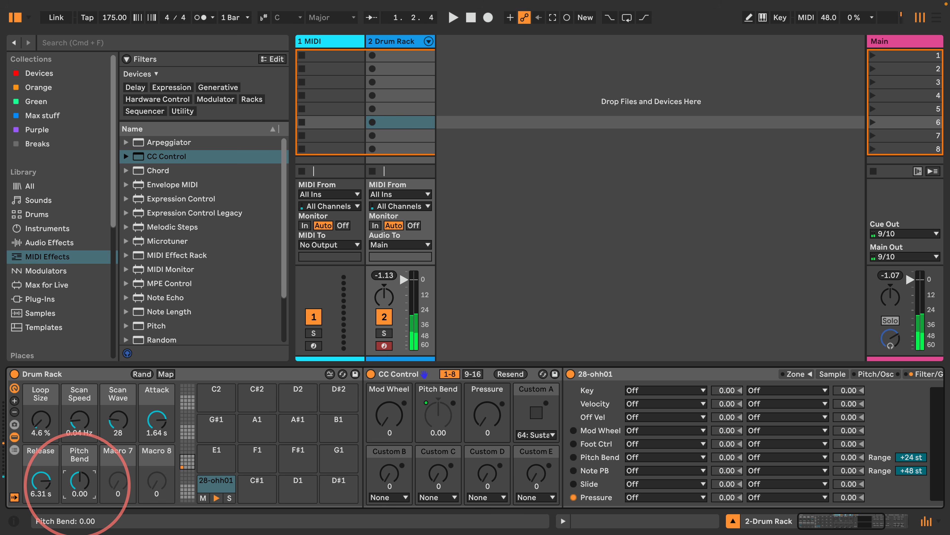
drag(77, 485, 77, 520)
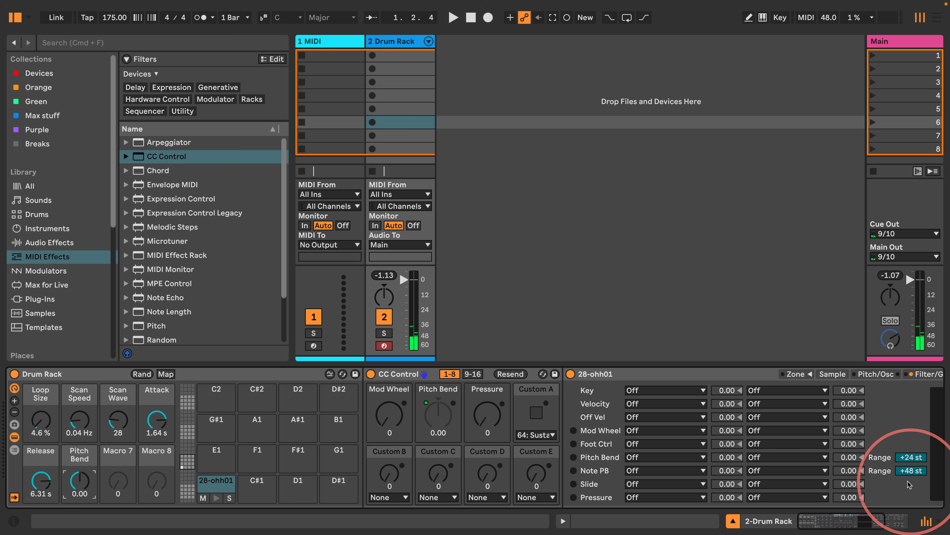
Step: Check which mapping options LFO 2's Loop Start modulation amount offers
drag(847, 521, 865, 520)
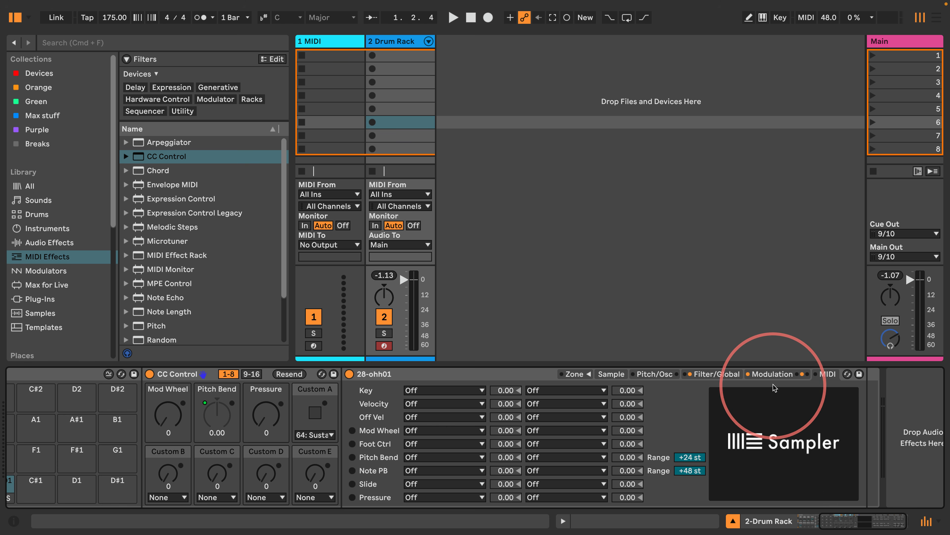
click(761, 373)
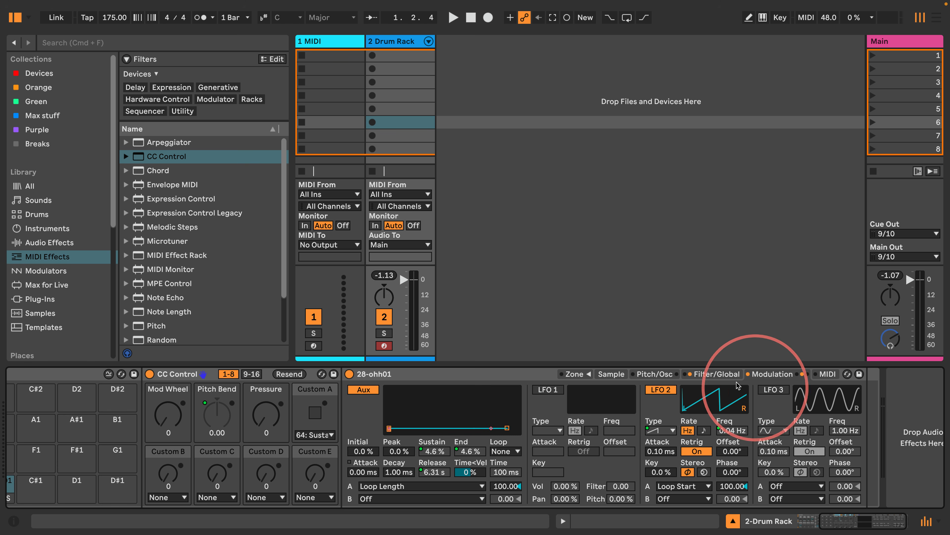
click(735, 486)
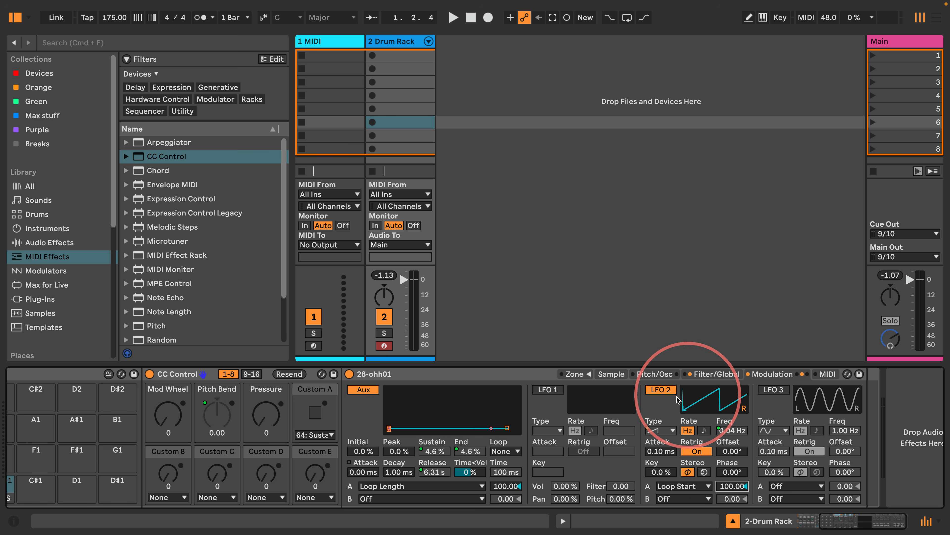
right_click(729, 487)
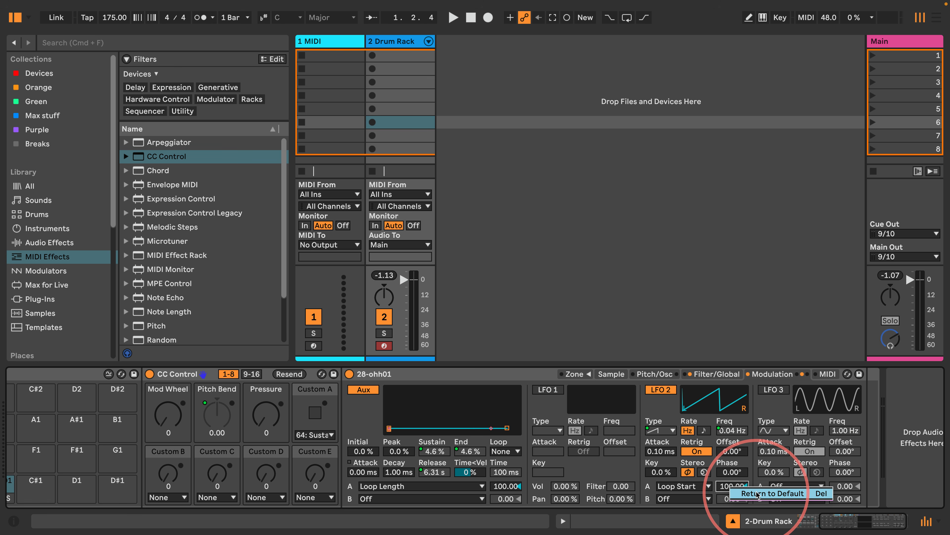
click(725, 488)
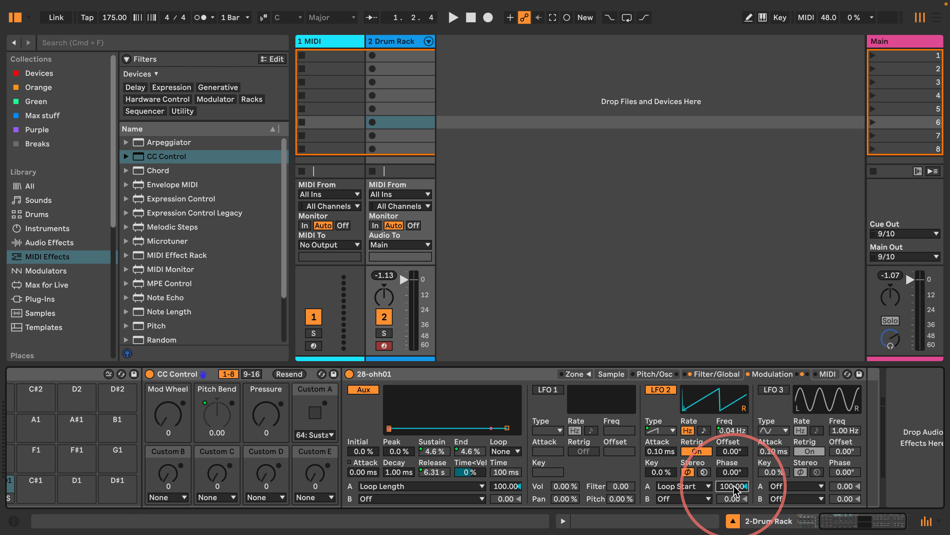
Step: Route the Sampler's Pressure to LFO 2 Amount A with an amount of 100.00
click(825, 375)
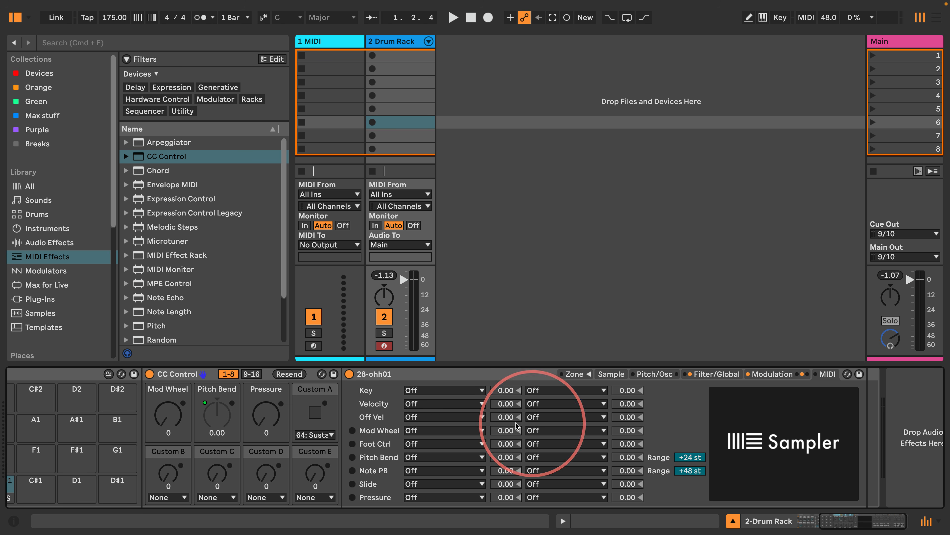
click(437, 498)
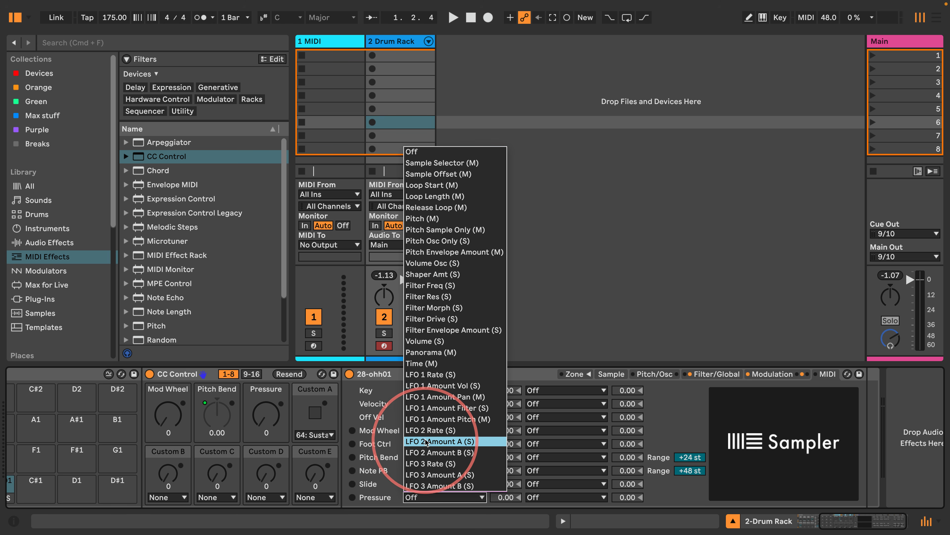
click(453, 442)
drag(503, 496, 503, 443)
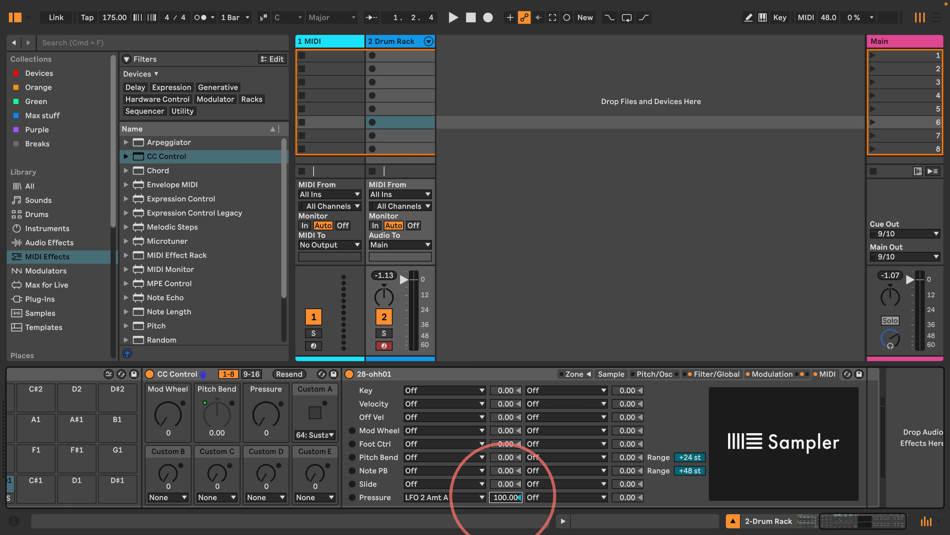
Step: Try out the CC Control's Pressure, and examine the sustain of the Sampler's volume envelope
click(761, 376)
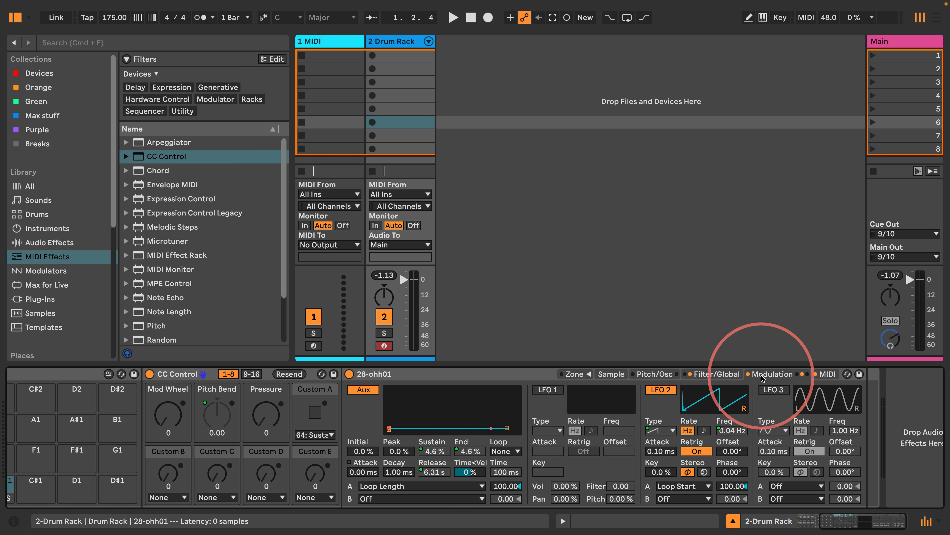
click(266, 422)
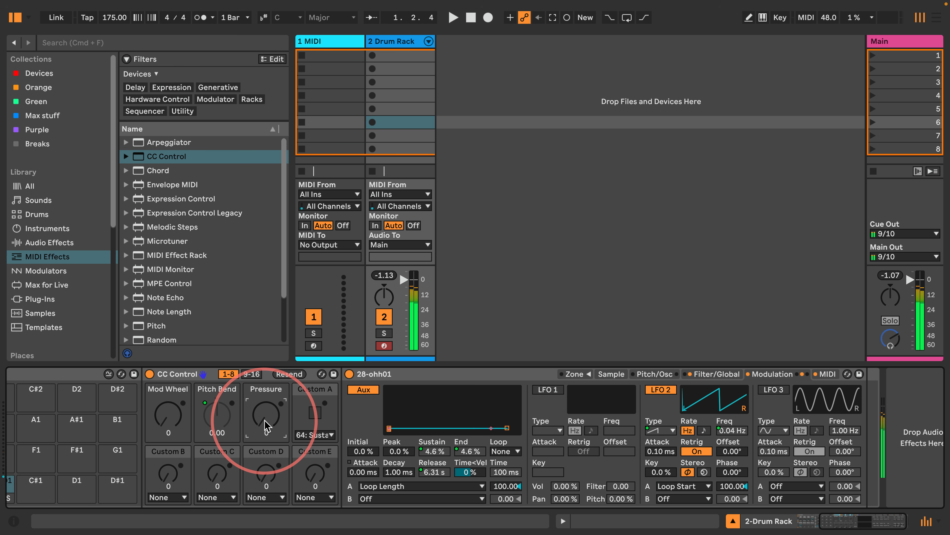
click(705, 375)
mouse_move(773, 452)
mouse_down()
mouse_move(773, 479)
mouse_move(773, 463)
mouse_up()
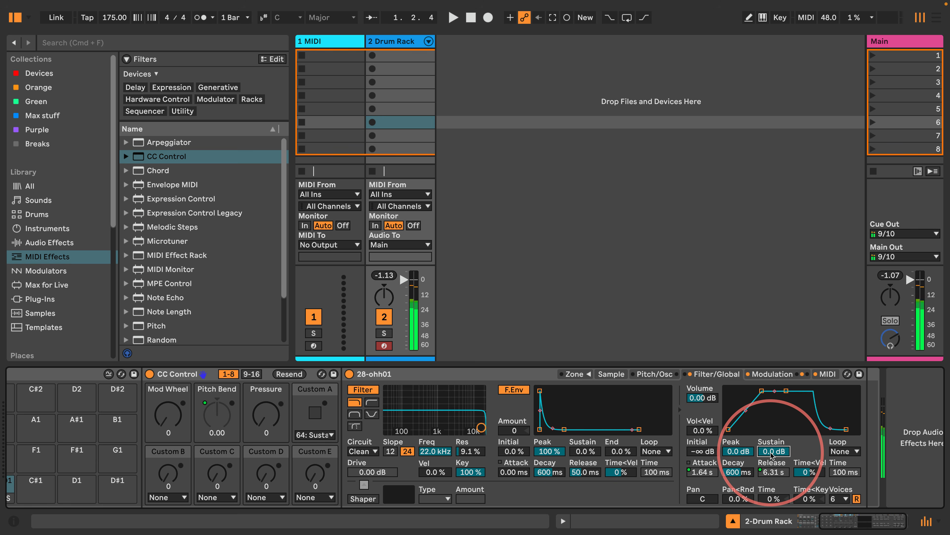
Step: Check LFO 2's Loop Start modulation, and test the CC Control's Pressure with the sample waveform shown
click(772, 374)
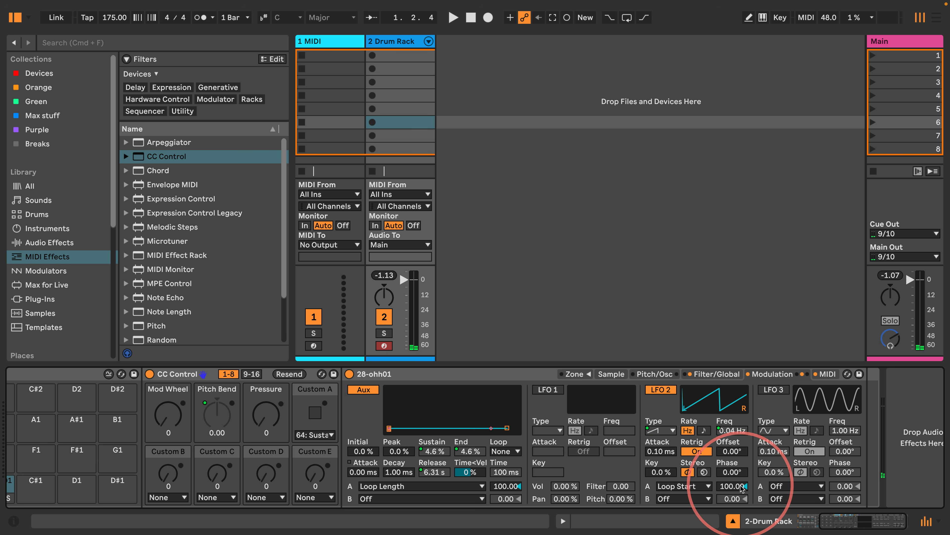
click(274, 414)
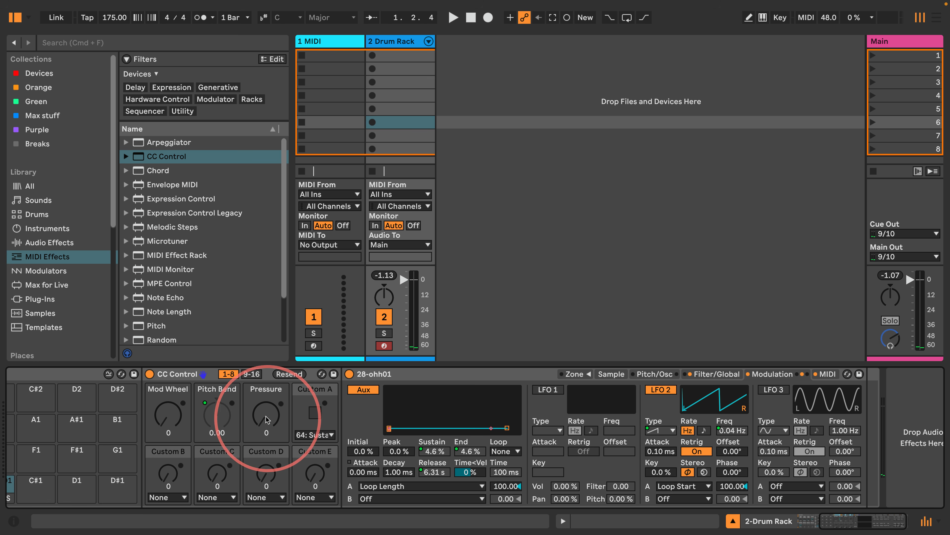
click(611, 374)
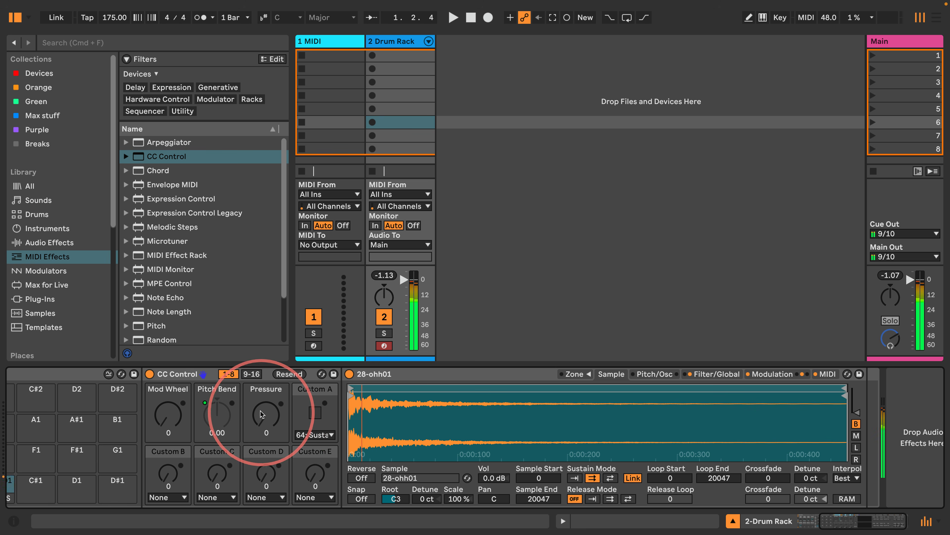
drag(262, 412, 263, 413)
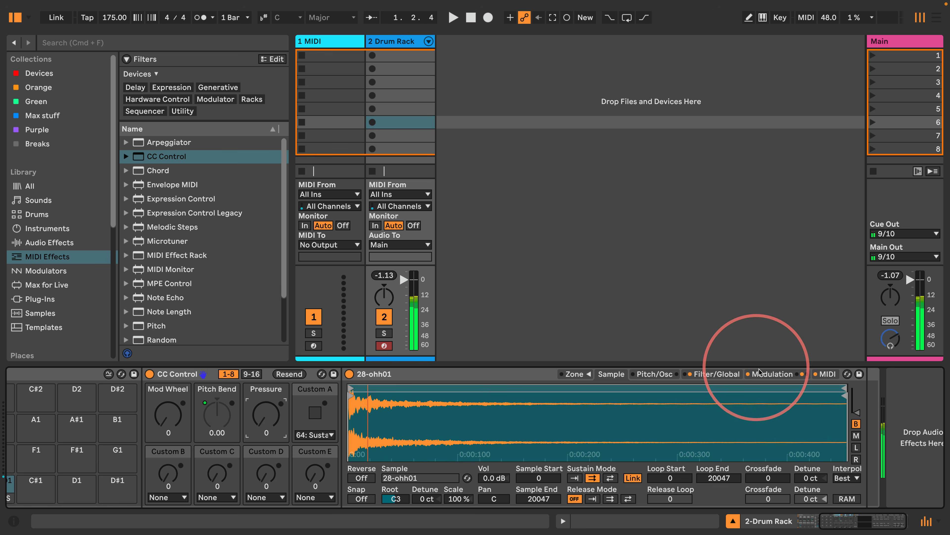
Step: Set LFO 2's Loop Start amount and the Pressure-to-LFO 2 amount to 50.00, and try the CC Control's Pressure at 127
click(772, 373)
click(726, 485)
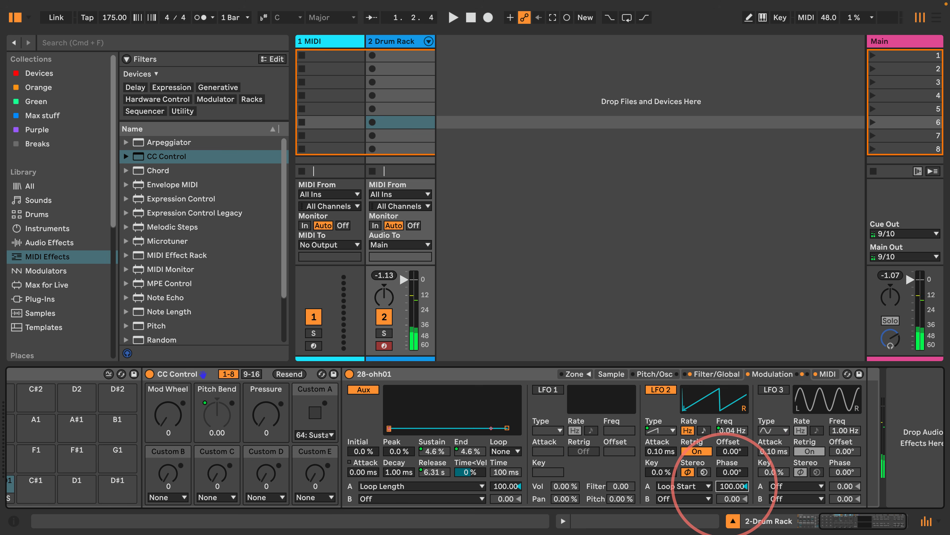
text(50)
click(828, 374)
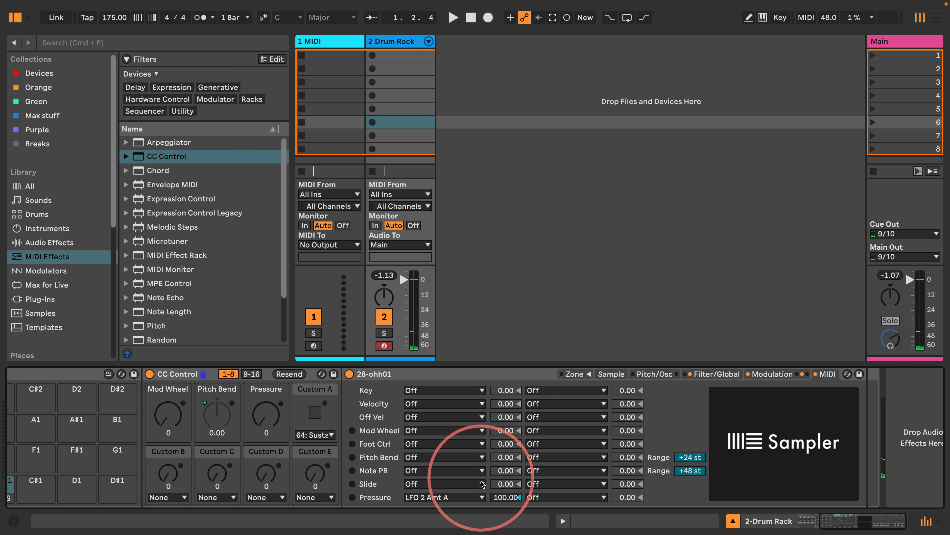
click(502, 498)
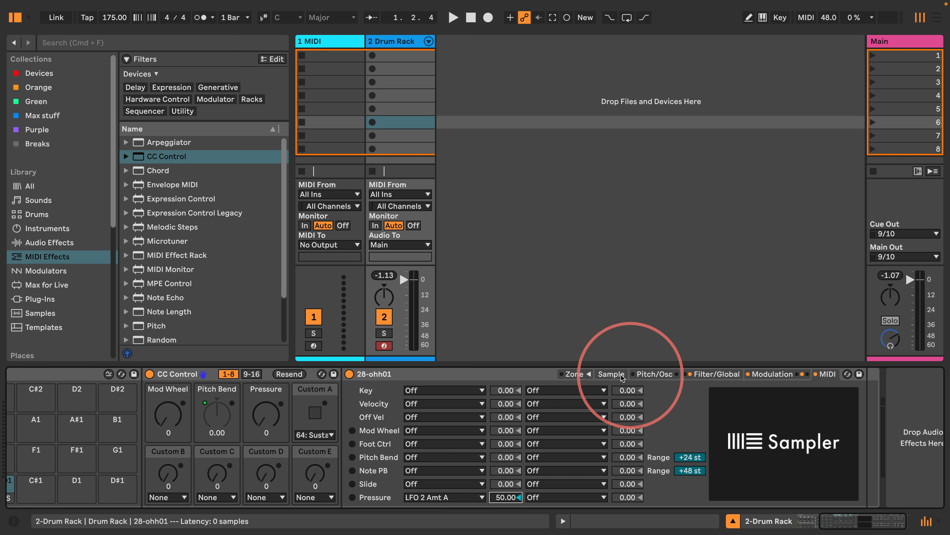
click(612, 374)
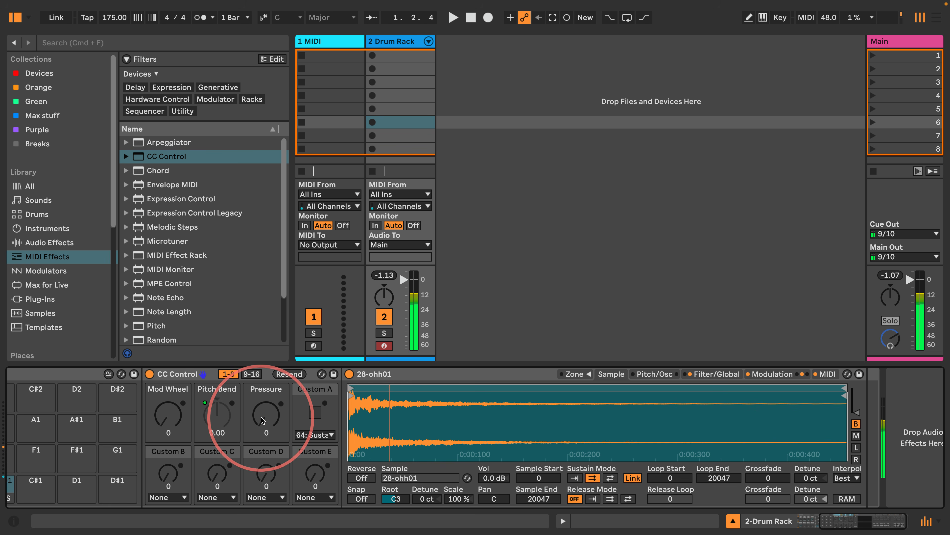
mouse_move(266, 418)
mouse_down()
mouse_move(266, 402)
mouse_move(278, 416)
mouse_up()
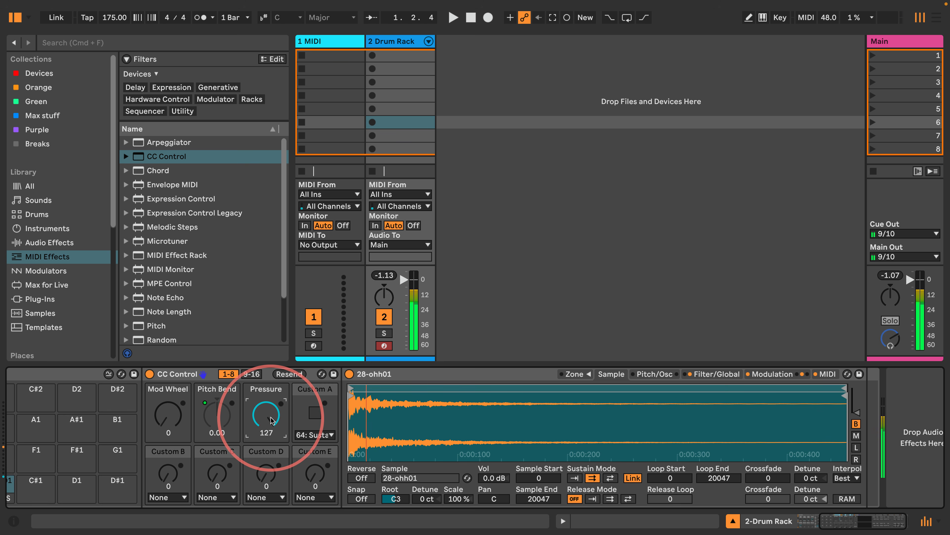
Step: Set LFO 2's Loop Start amount and the Pressure's LFO 2 Amount A routing back to 100.00
click(770, 373)
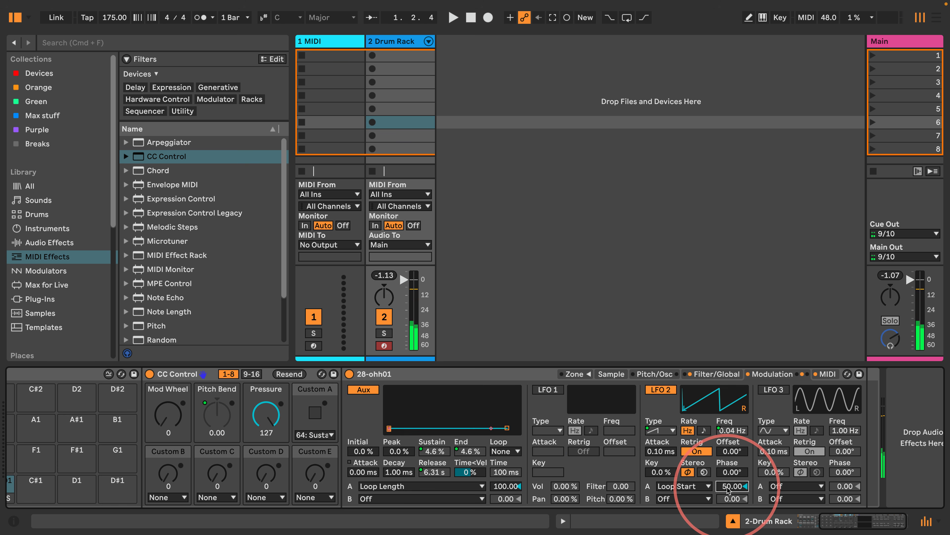
click(827, 373)
click(506, 497)
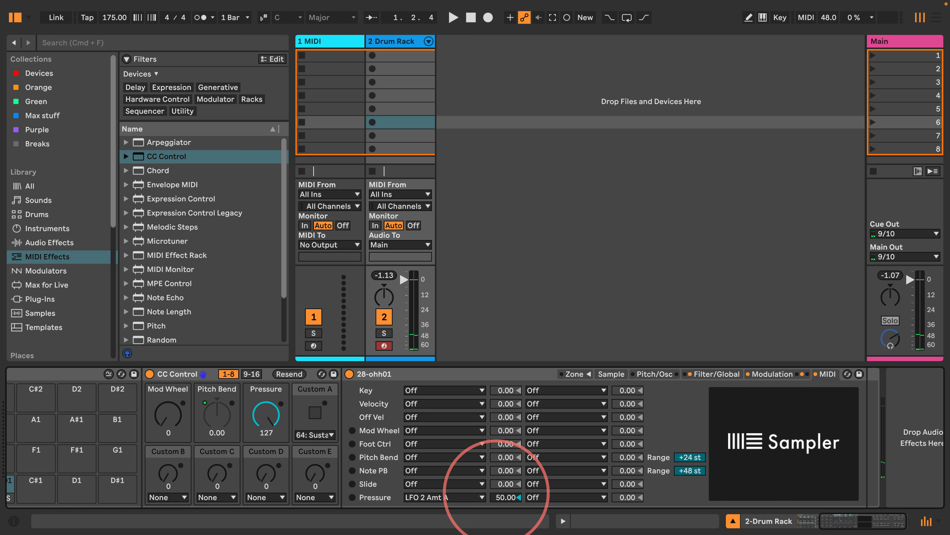
text(10)
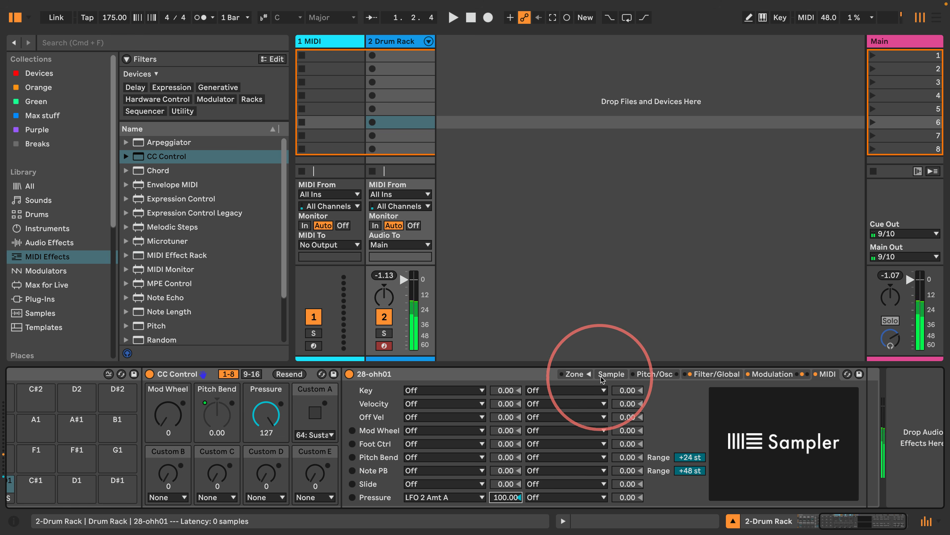
Step: Test the CC Control's Pressure with the sample waveform shown, and set the Scan Speed macro to 0.01 Hz
click(611, 374)
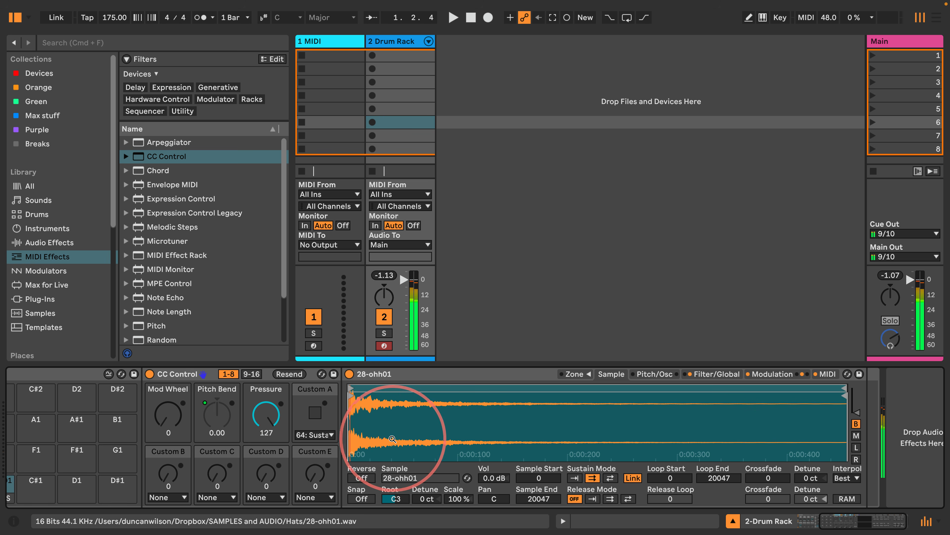
scroll(389, 430, left, 5)
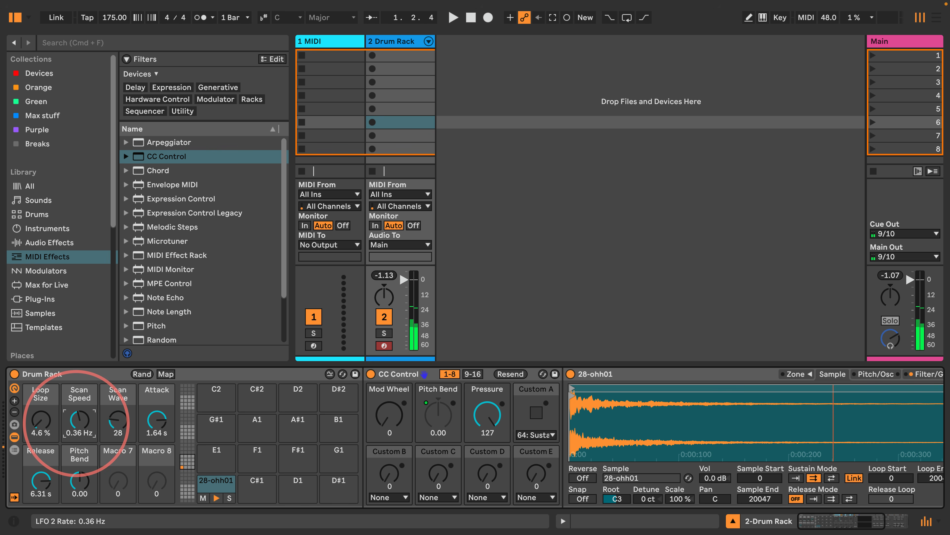
drag(489, 409, 487, 410)
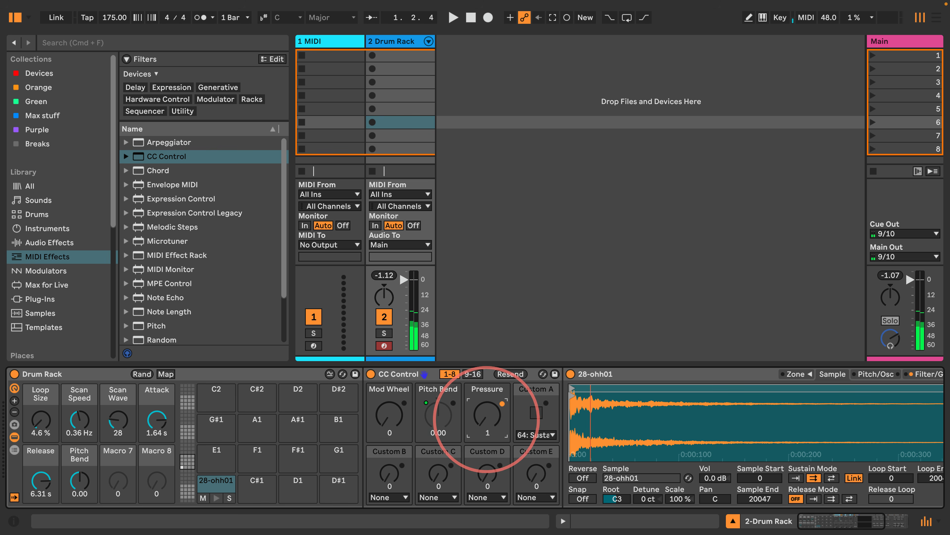
drag(488, 419, 486, 415)
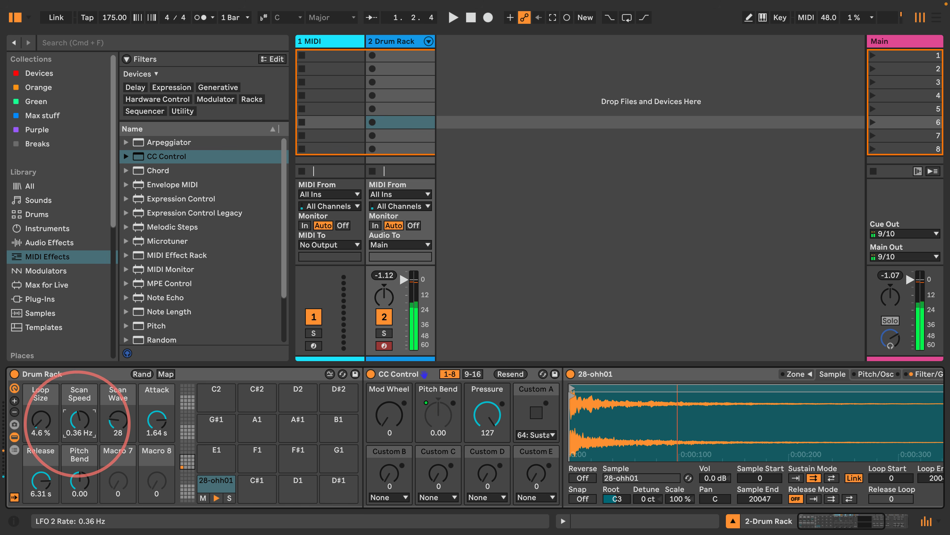
drag(77, 424, 77, 435)
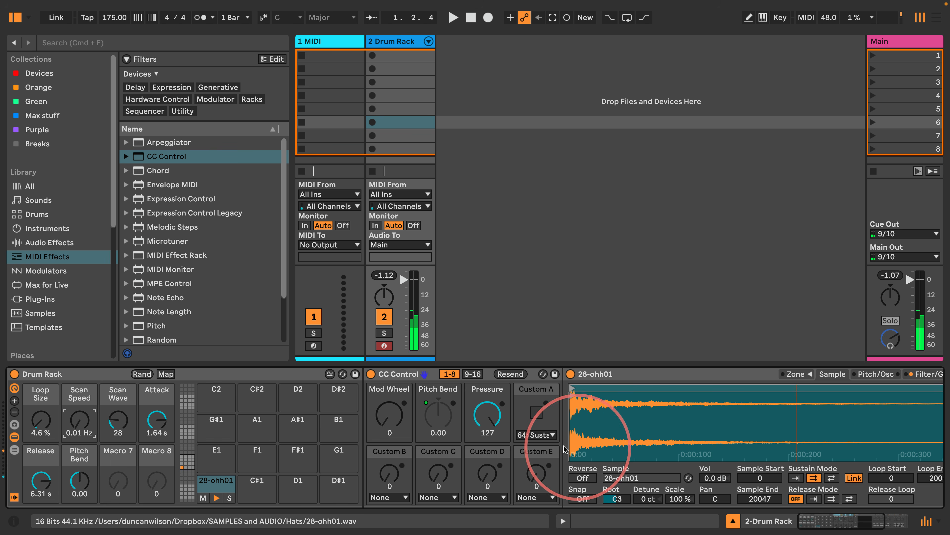
Step: Try different Pressure amounts in the CC Control, leave it at 28, and map it to Macro 7
drag(490, 411, 490, 416)
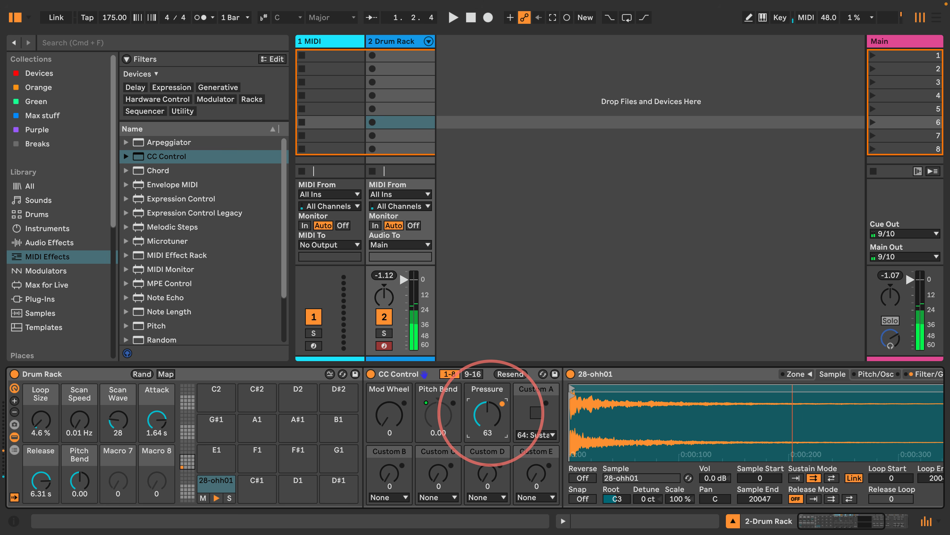
drag(491, 413, 492, 414)
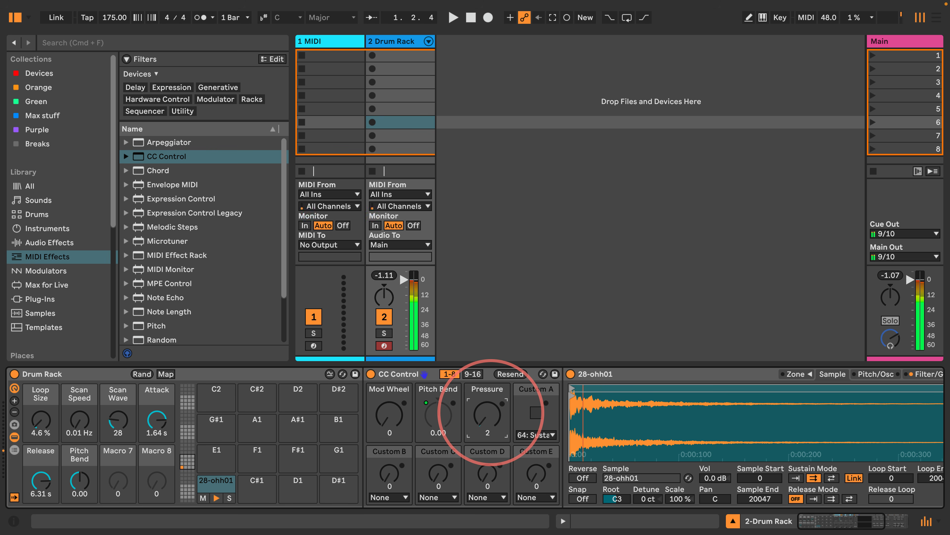
drag(491, 412, 491, 411)
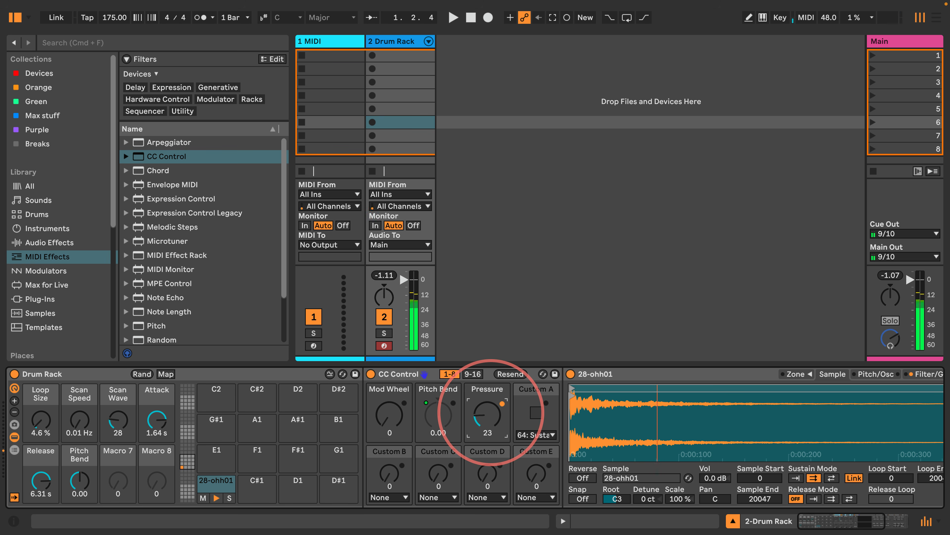
right_click(492, 414)
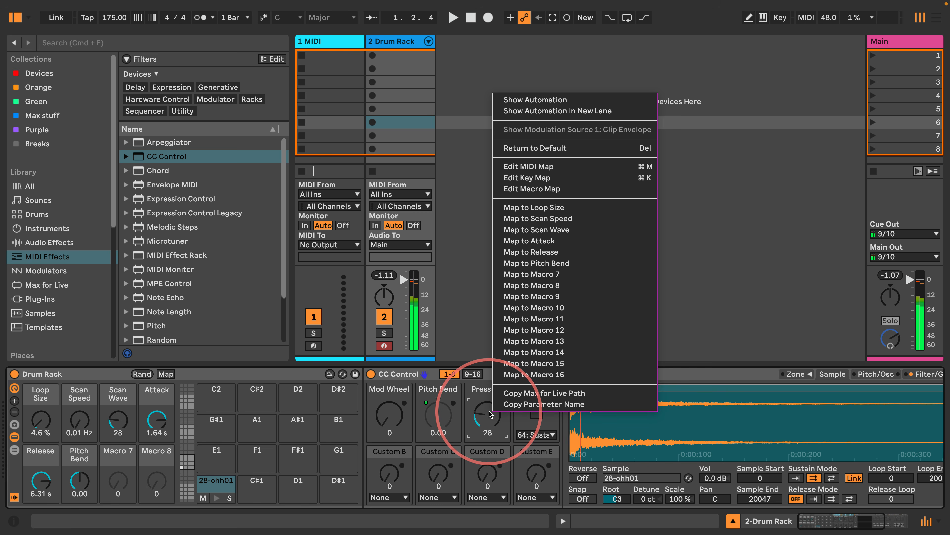
click(499, 273)
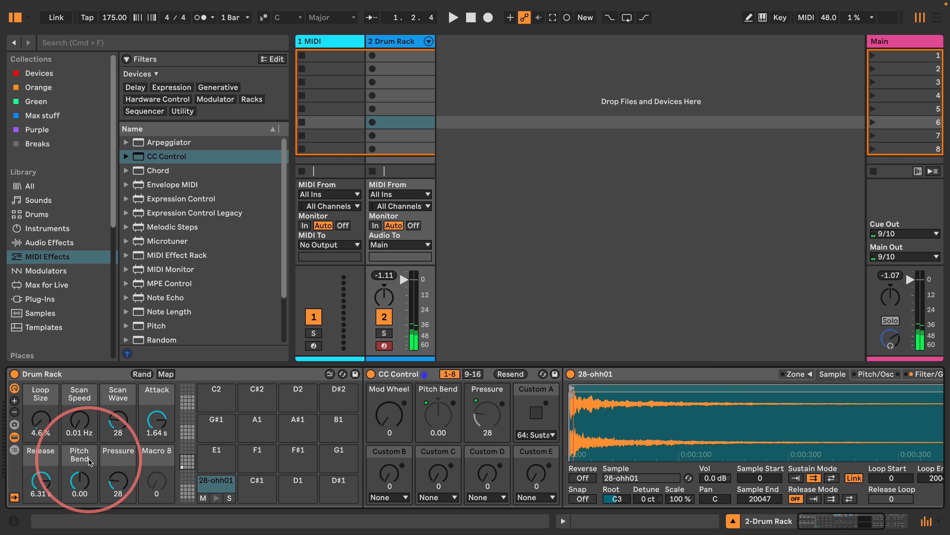
Step: Rename the new Pressure macro of the Drum Rack as Scn Amt/Ofset
click(108, 455)
key(super+r)
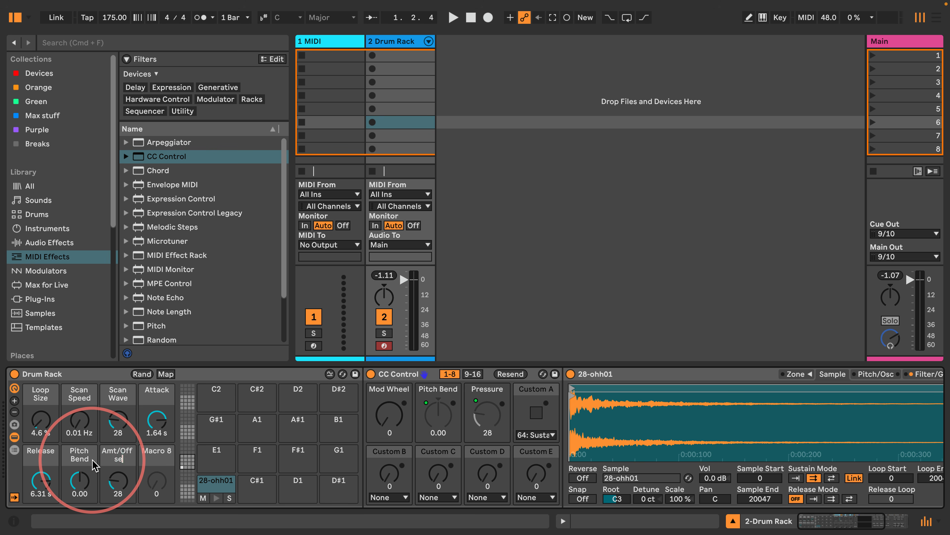
text(Amt/Offse)
key(BackSpace)
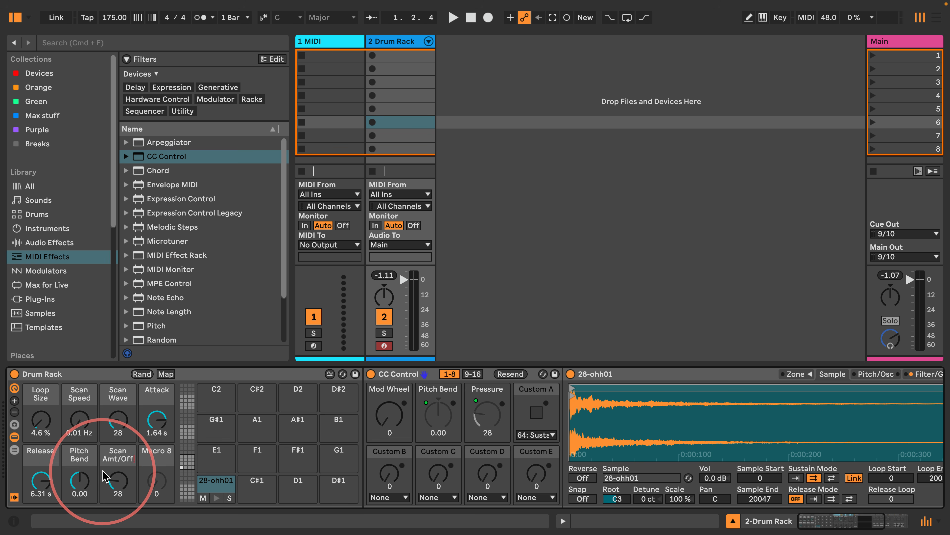
click(120, 450)
key(Right)
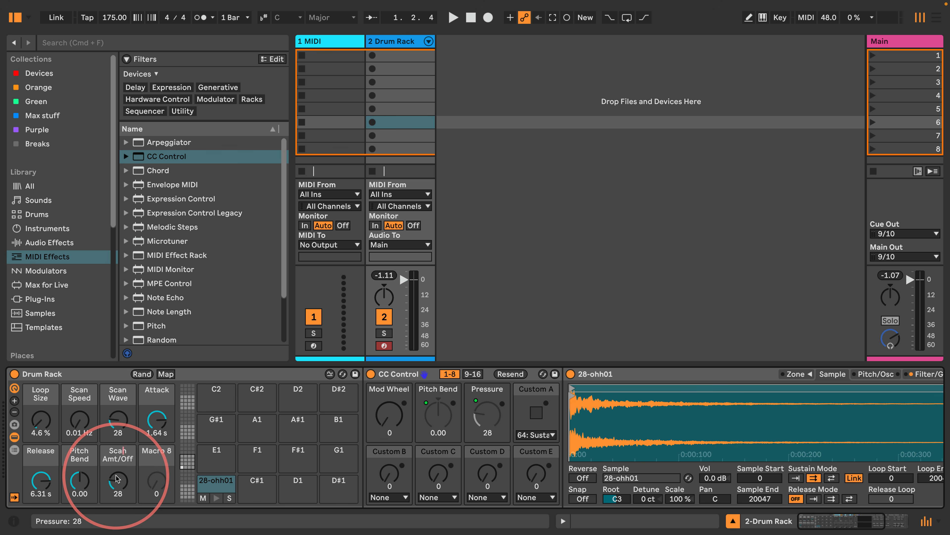
click(134, 460)
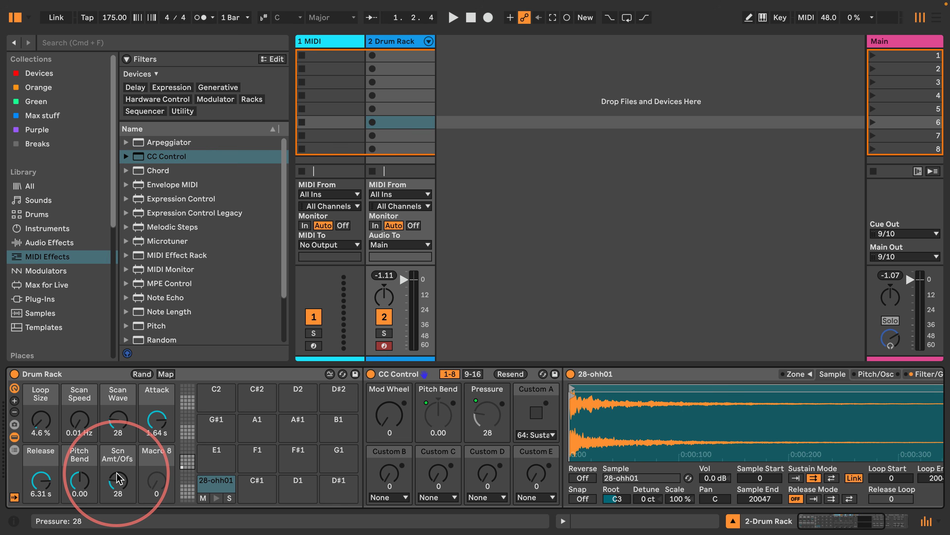
click(117, 478)
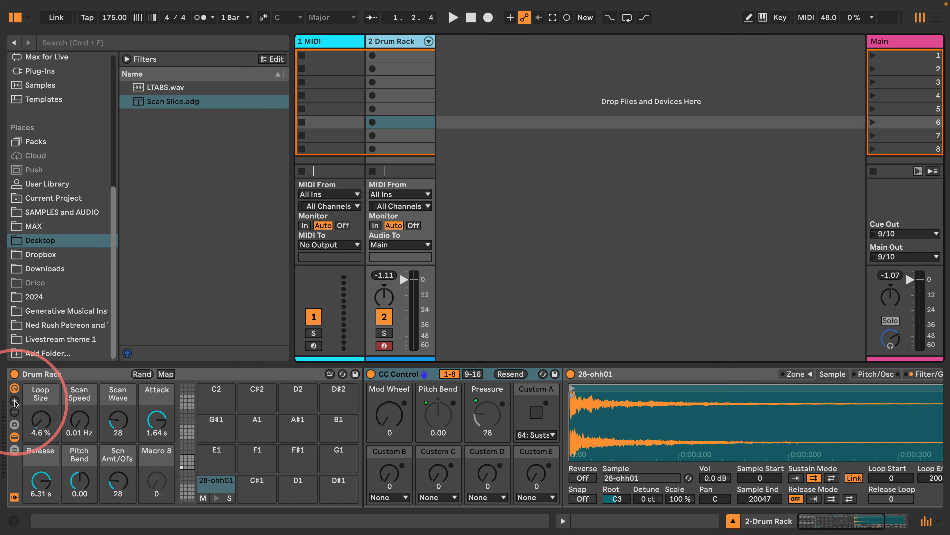
Step: Expand the Drum Rack to show all 16 macro controls
click(14, 400)
click(14, 400)
click(14, 400)
click(14, 400)
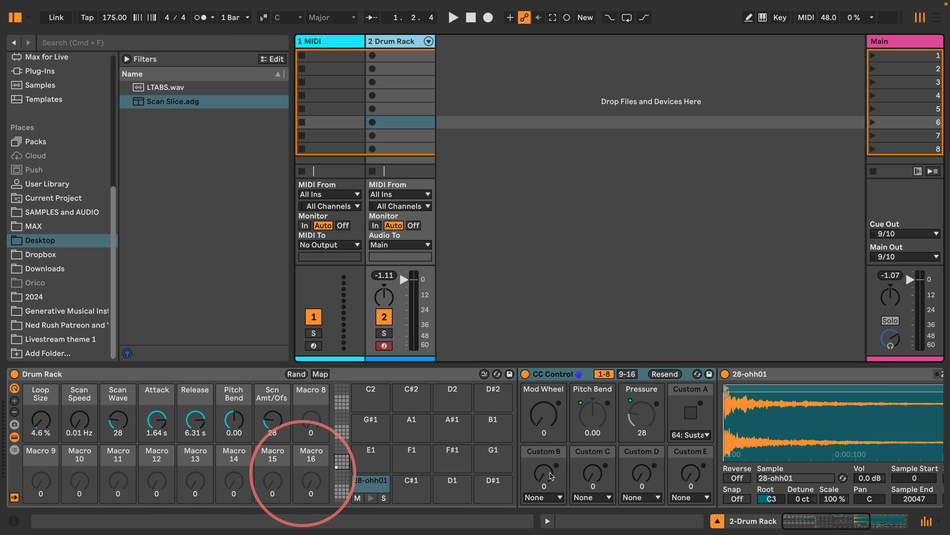
Step: Enable LFO 3 in the Sampler's modulation settings and assign its destination A to Pitch
drag(797, 521, 838, 521)
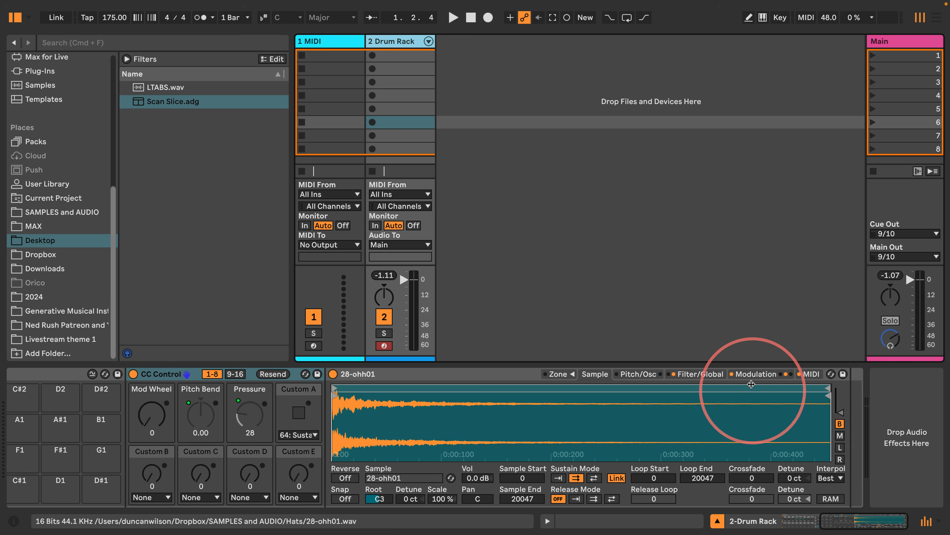
click(756, 374)
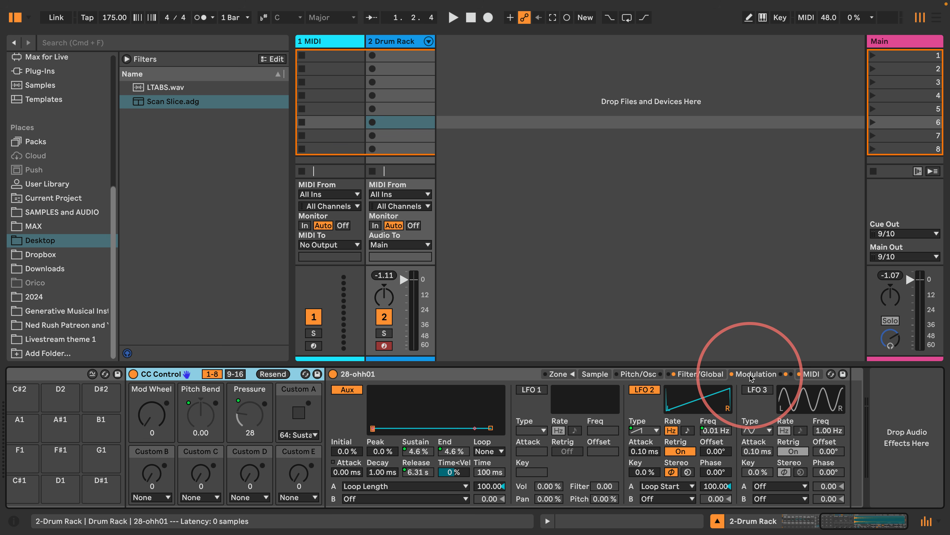
click(751, 391)
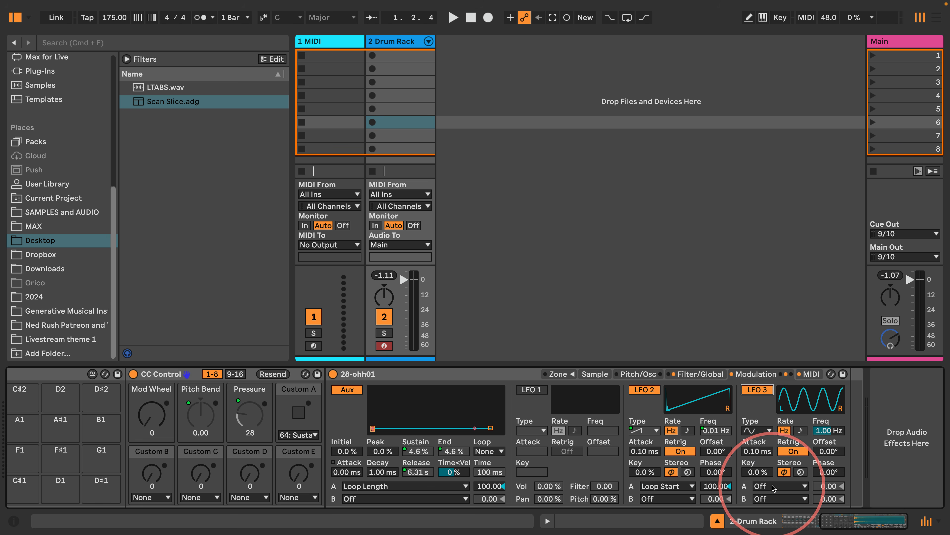
click(780, 486)
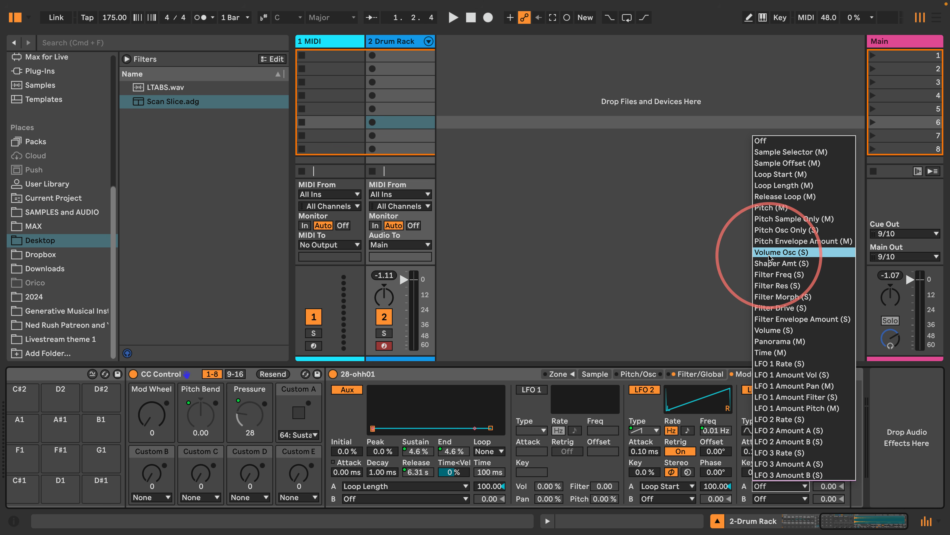
click(769, 209)
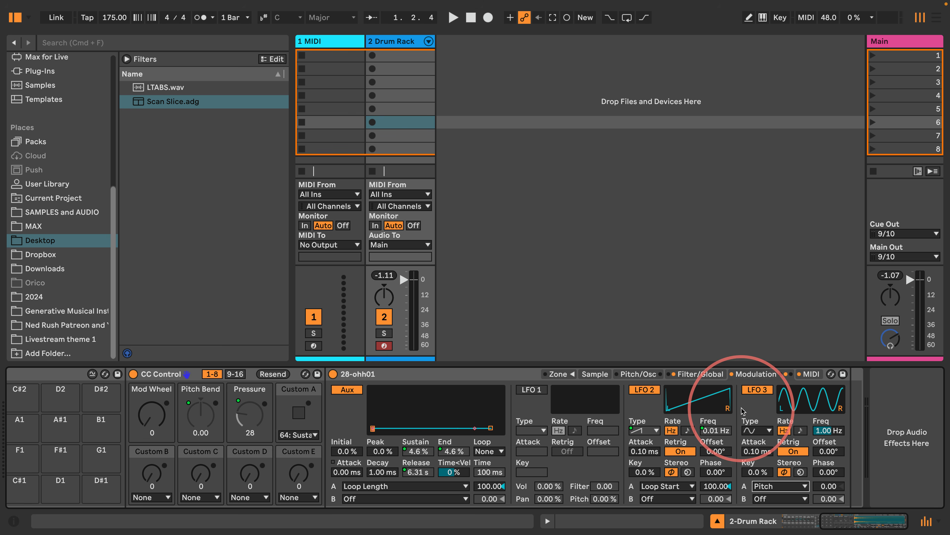
Step: Turn off LFO 3's retrigger, set its Pitch amount to 100.00 and its frequency to 0.09 Hz
click(793, 451)
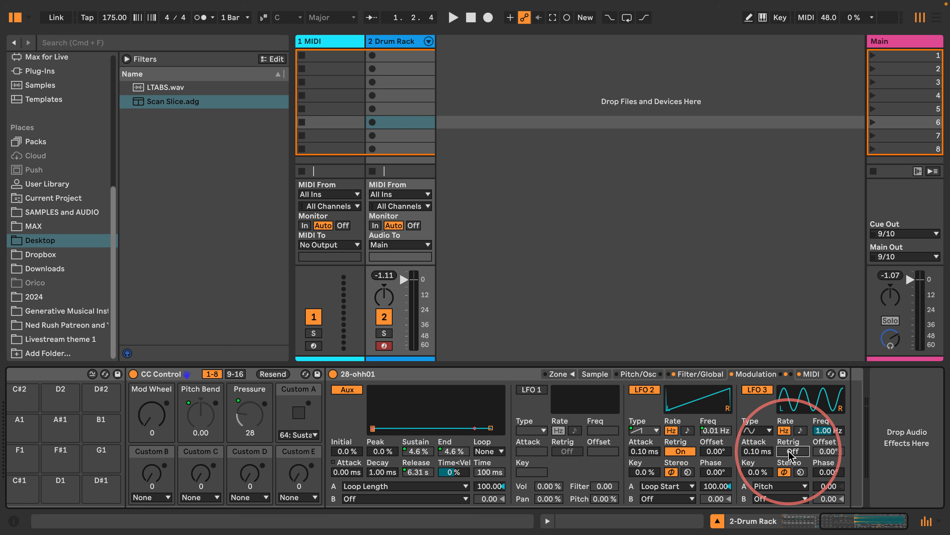
drag(826, 487, 825, 476)
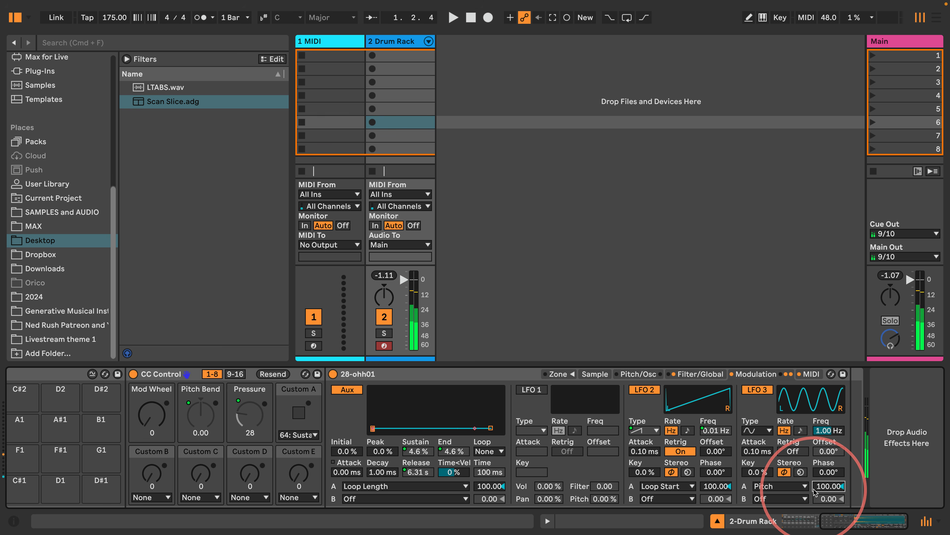
mouse_move(826, 430)
mouse_down()
mouse_move(817, 382)
mouse_move(823, 429)
mouse_up()
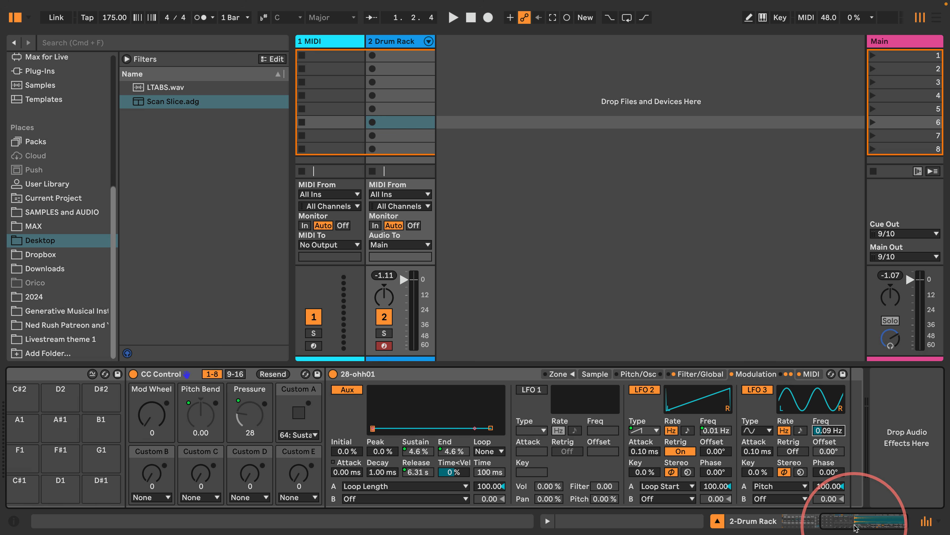
Step: Fold the CC Control device so the Drum Rack macros and the Sampler fit side by side
drag(859, 525, 838, 528)
mouse_move(837, 526)
mouse_down()
mouse_move(794, 526)
mouse_move(840, 524)
mouse_up()
double_click(549, 377)
Step: Map LFO 3's frequency to Macro 8 and rename that macro PitLfoFreq
drag(844, 434, 842, 431)
right_click(843, 434)
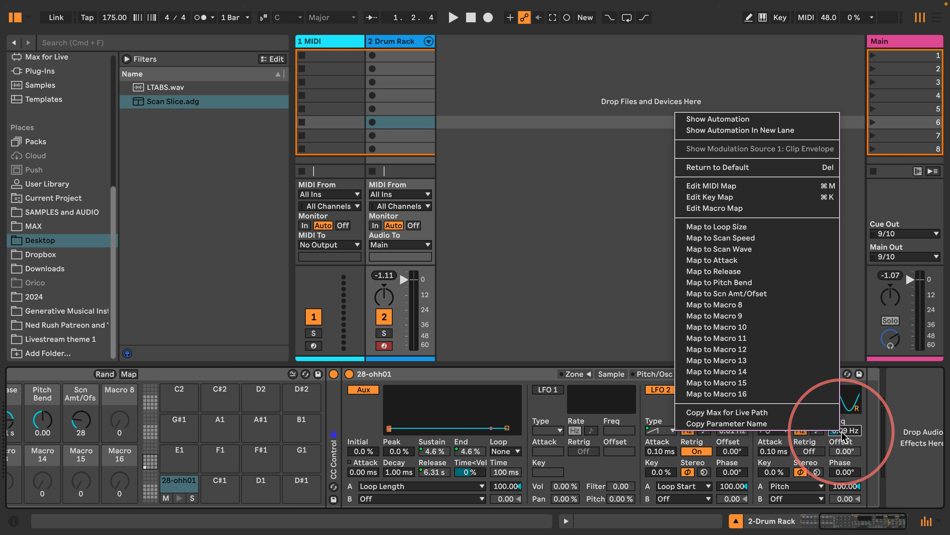
click(719, 304)
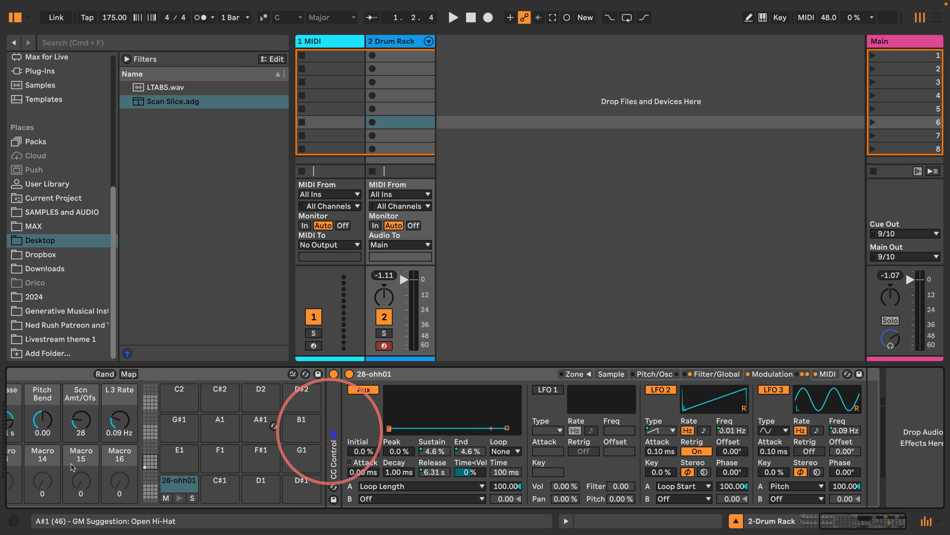
click(126, 398)
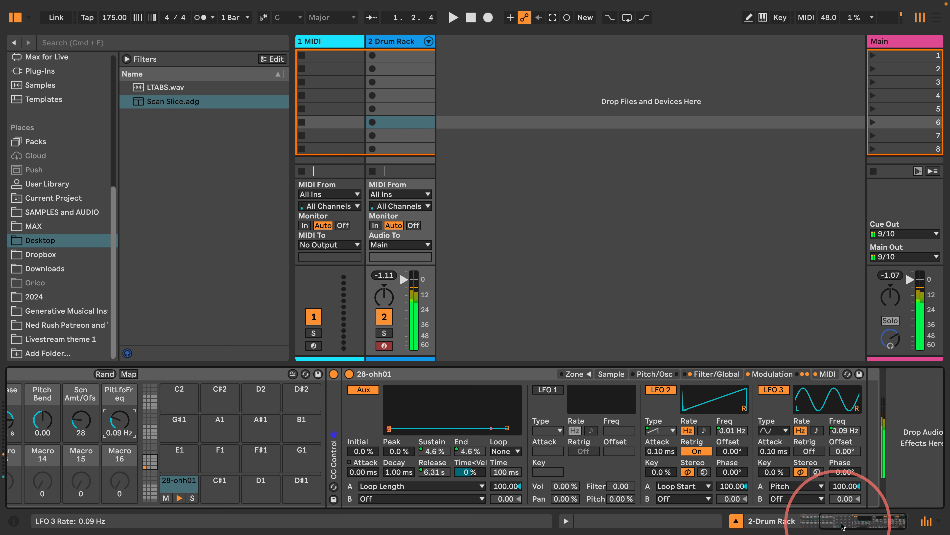
Step: Map LFO 3's waveform type to Macro 9, name that macro PLFOWave, and raise the PitLfoFreq macro to 30.0 Hz
right_click(777, 431)
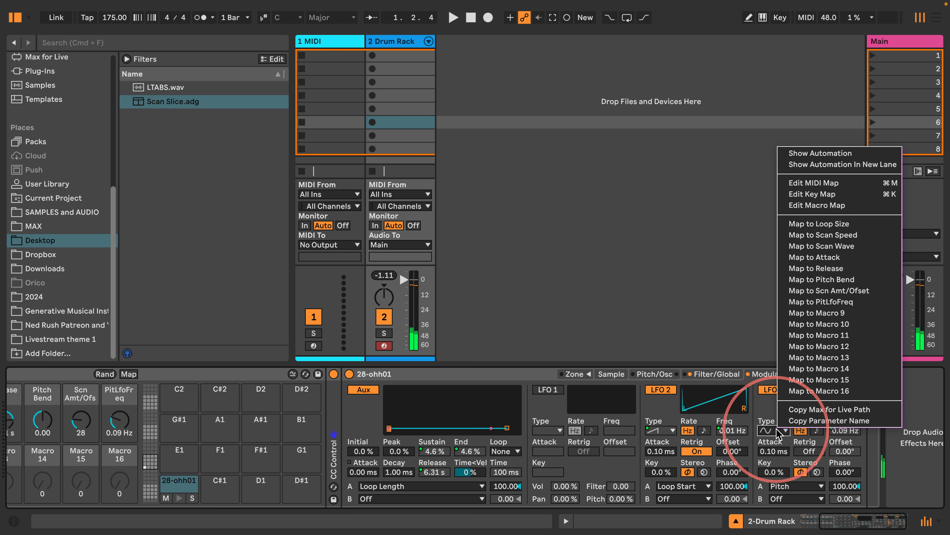
click(818, 313)
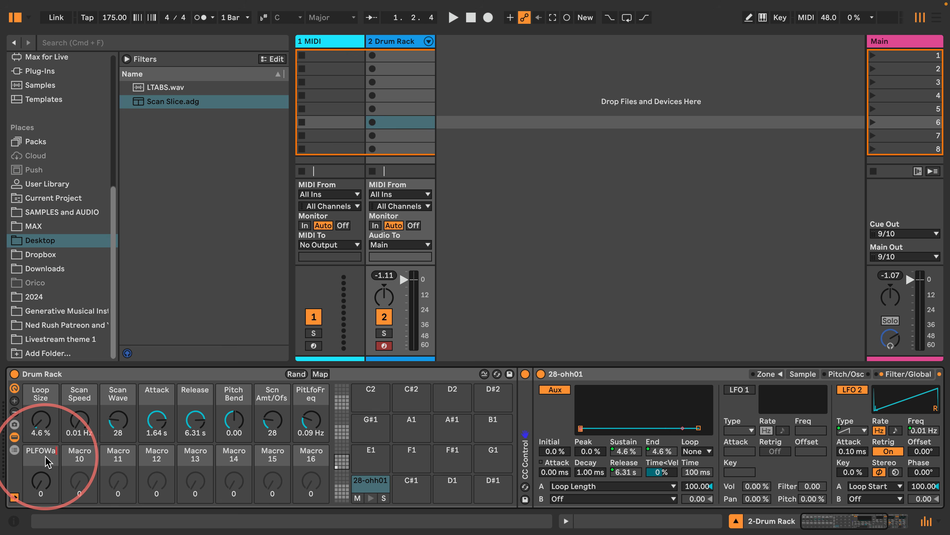
drag(41, 482, 40, 434)
drag(309, 423, 308, 389)
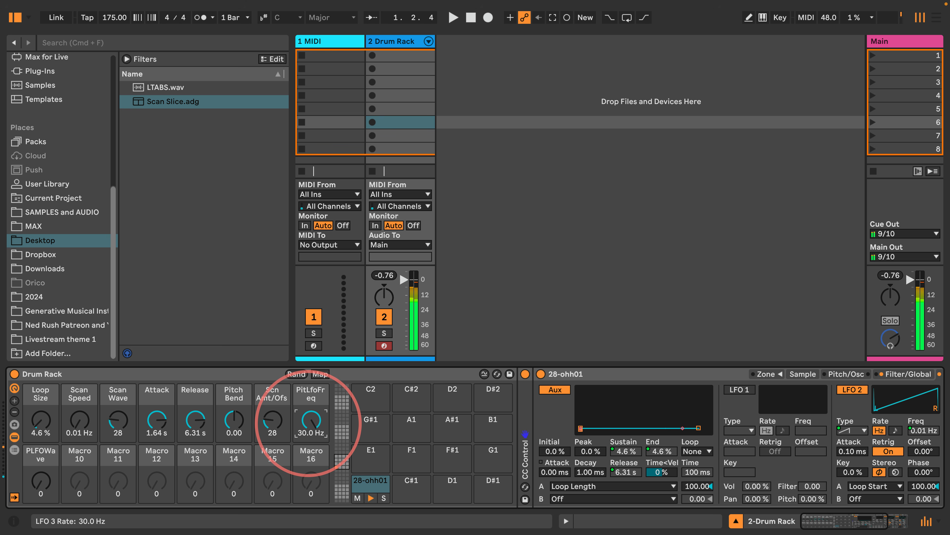
Step: Unfold CC Control and assign the Sampler's Mod Wheel destination A to LFO 3 Amount A at 100.00
scroll(847, 504, right, 10)
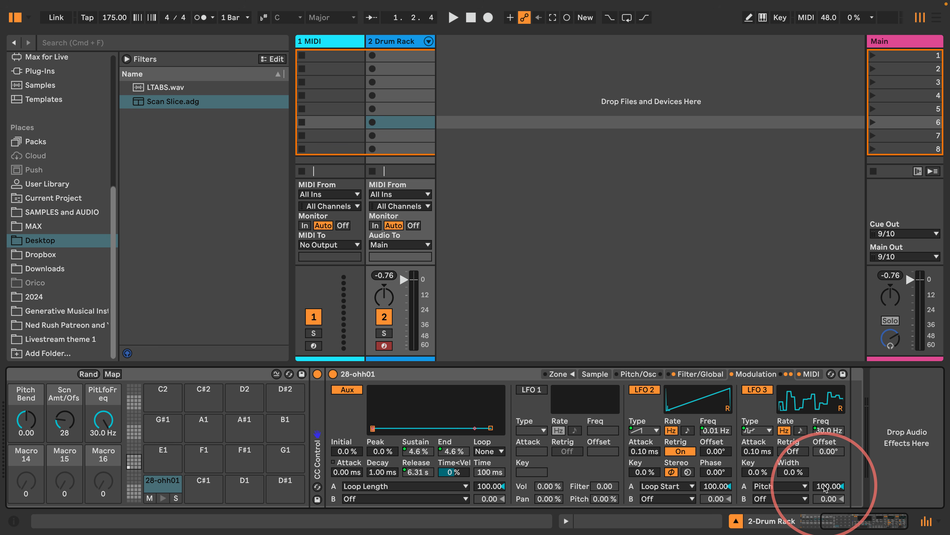
click(808, 374)
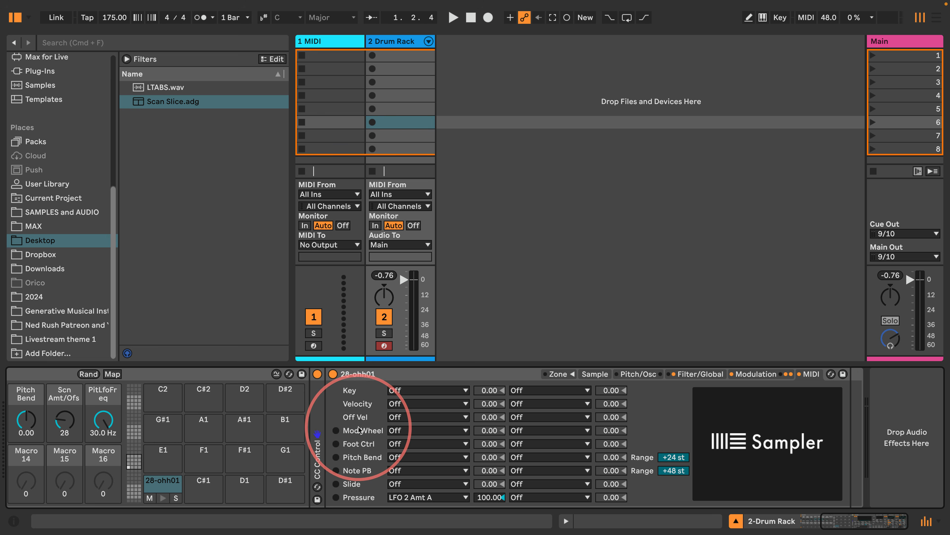
double_click(321, 428)
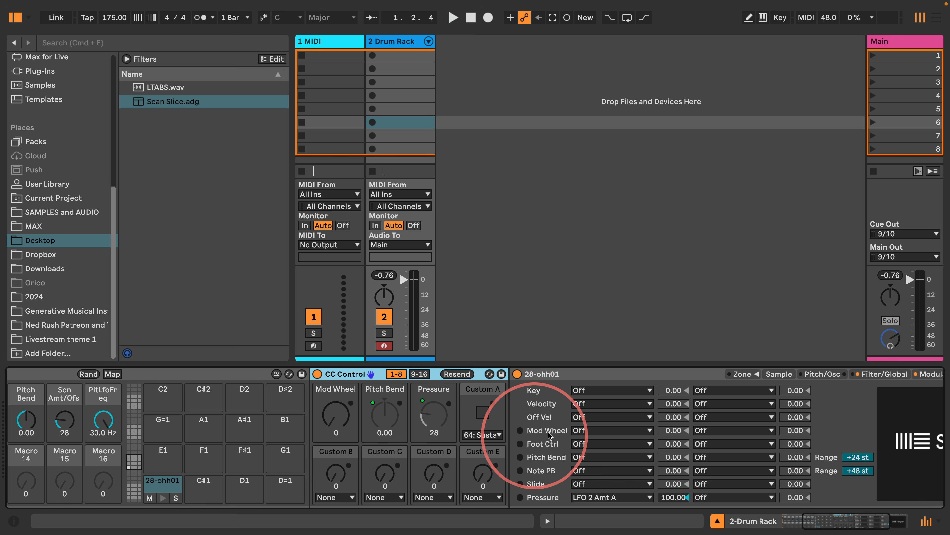
click(595, 431)
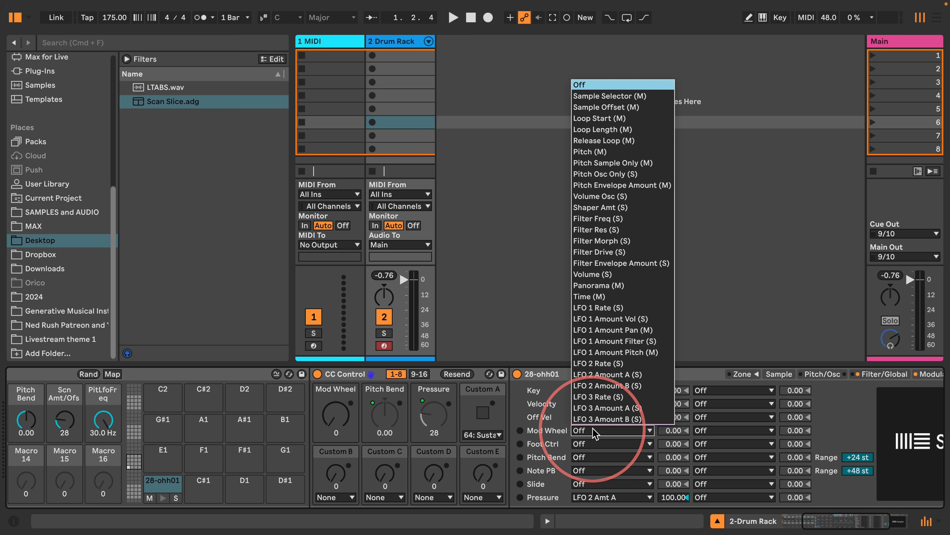
click(618, 408)
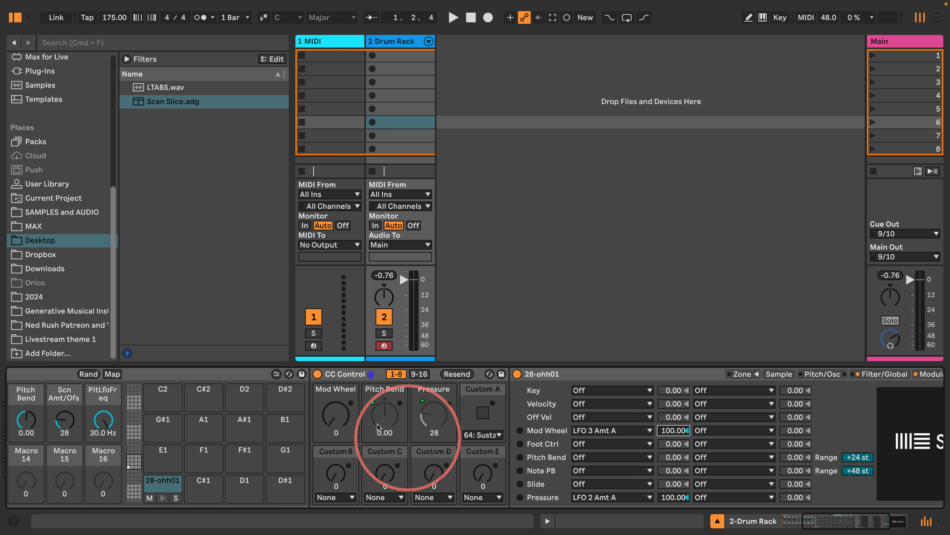
Step: Map CC Control's Mod Wheel to Macro 10, rename that macro PLFO Amt, and fold the device
drag(336, 422, 336, 423)
right_click(337, 422)
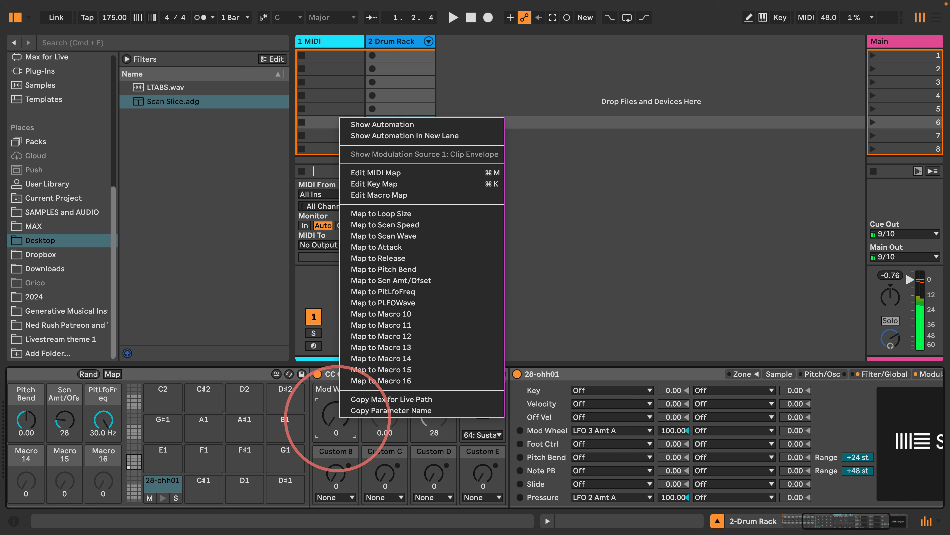
click(405, 316)
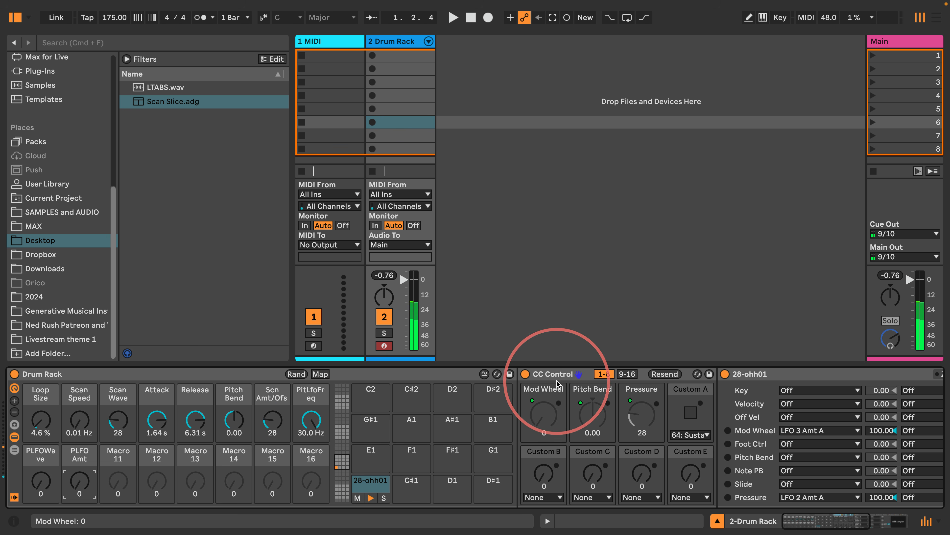
double_click(551, 374)
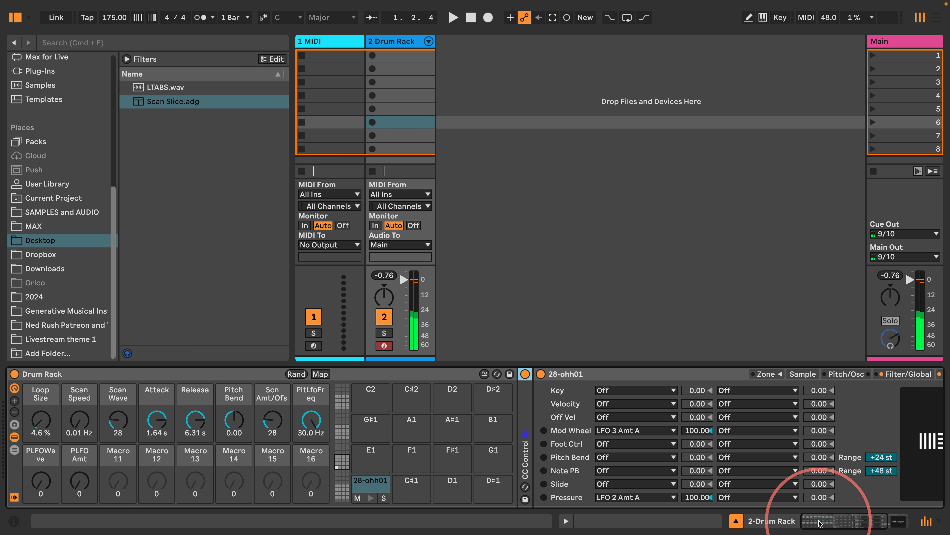
Step: Map the Sampler's filter frequency to Macro 11
drag(820, 524, 909, 521)
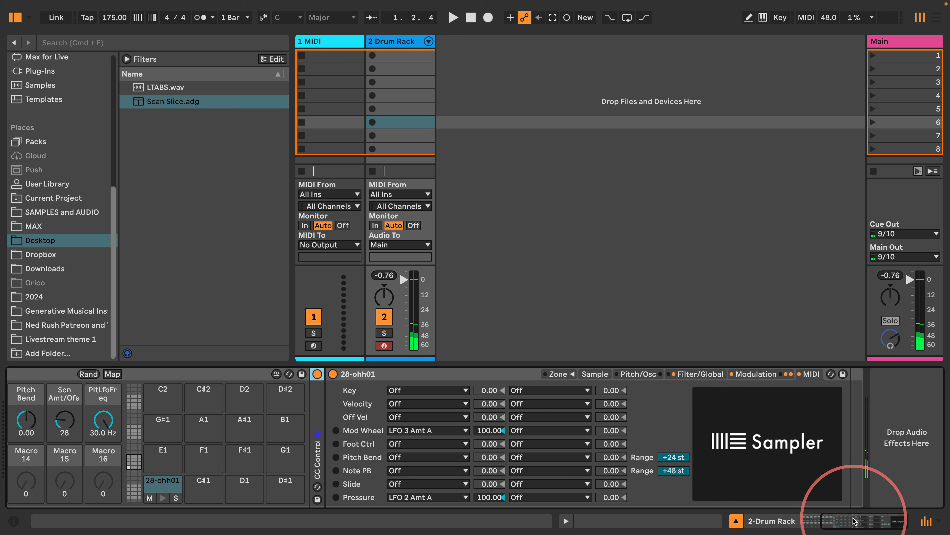
click(700, 373)
drag(847, 519, 834, 521)
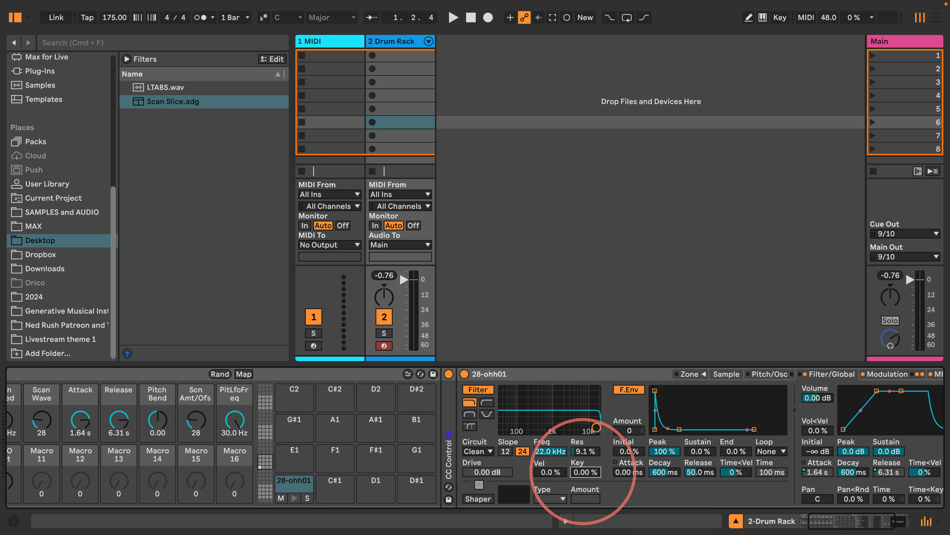
drag(845, 519, 825, 519)
right_click(634, 453)
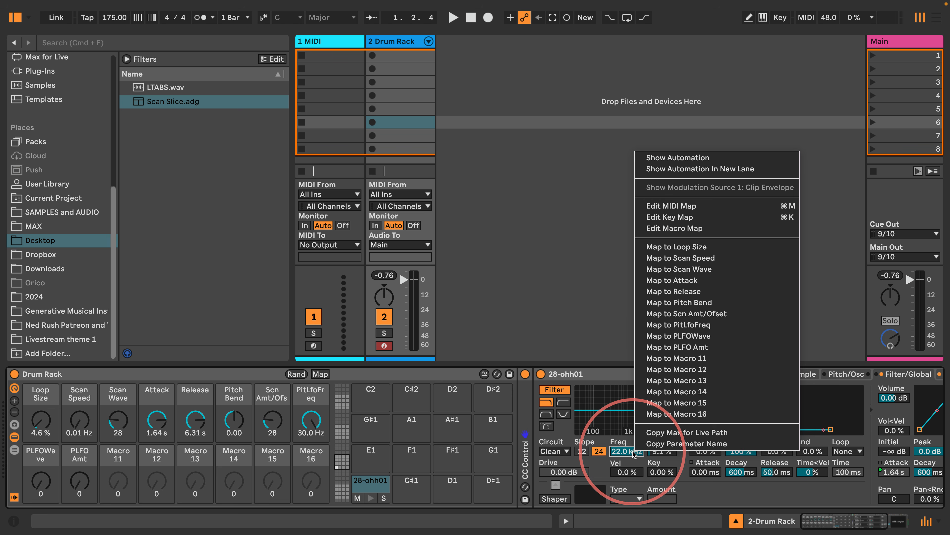
click(661, 359)
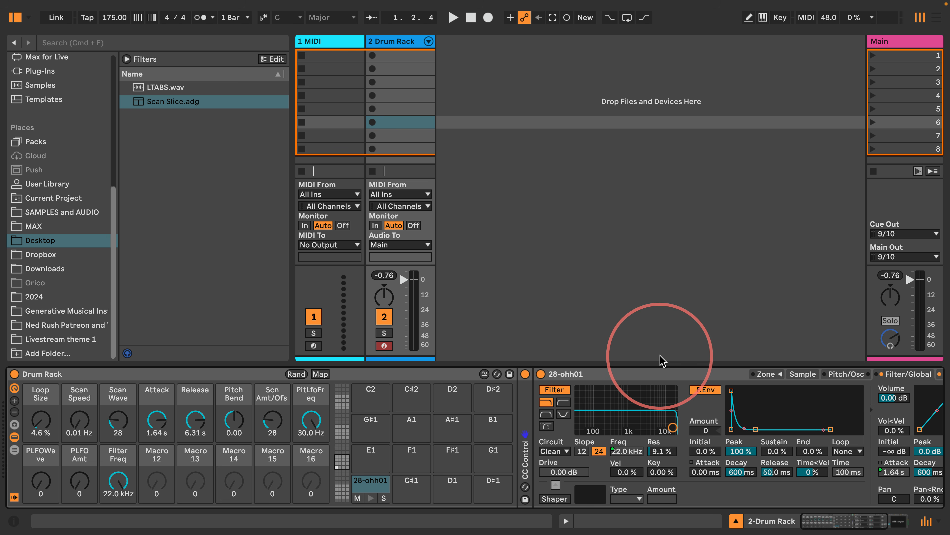
Step: Map the Sampler's filter resonance to Macro 12 and its filter type to Macro 13
right_click(657, 451)
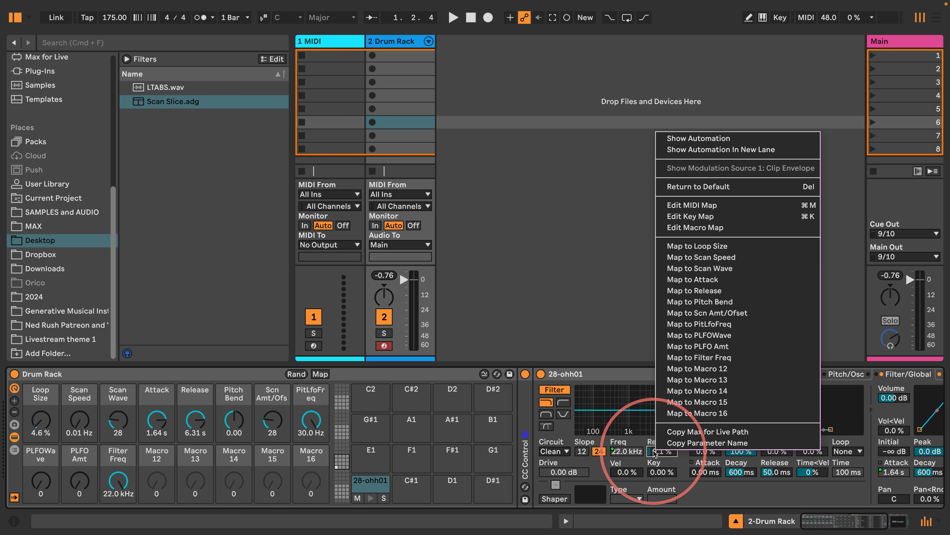
click(681, 369)
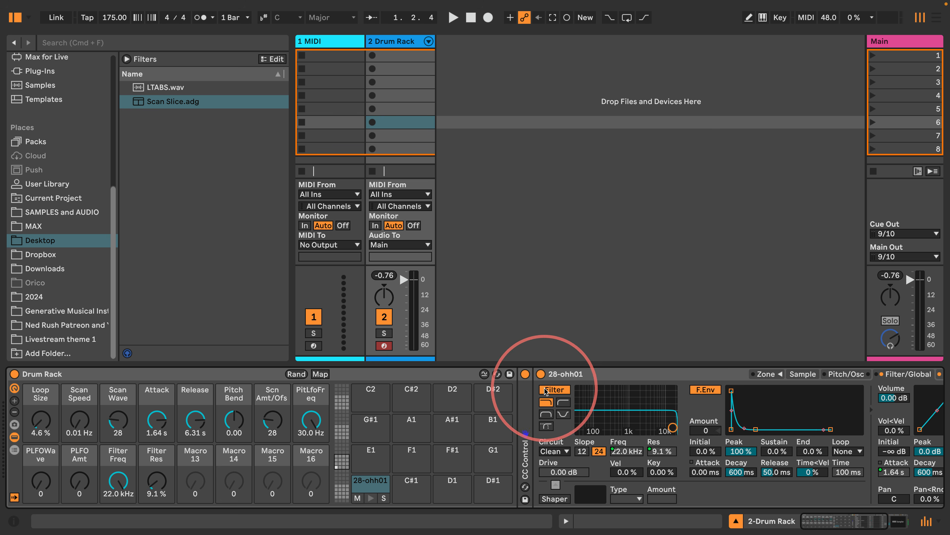
right_click(550, 414)
click(598, 338)
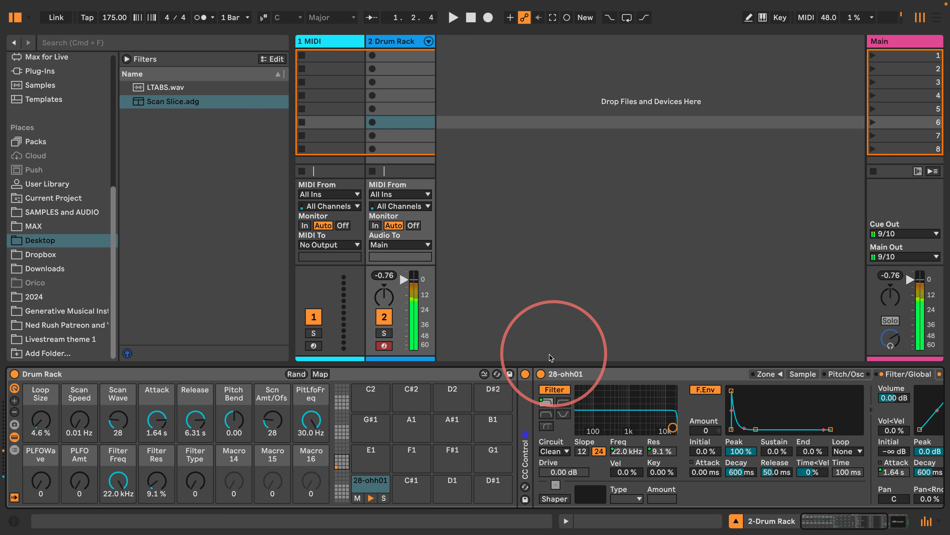
Step: Set the macros Filter Type to 127, Filter Freq to 1.26 kHz, Filter Res to 50 % and Loop Size to 23 %
drag(191, 482, 191, 471)
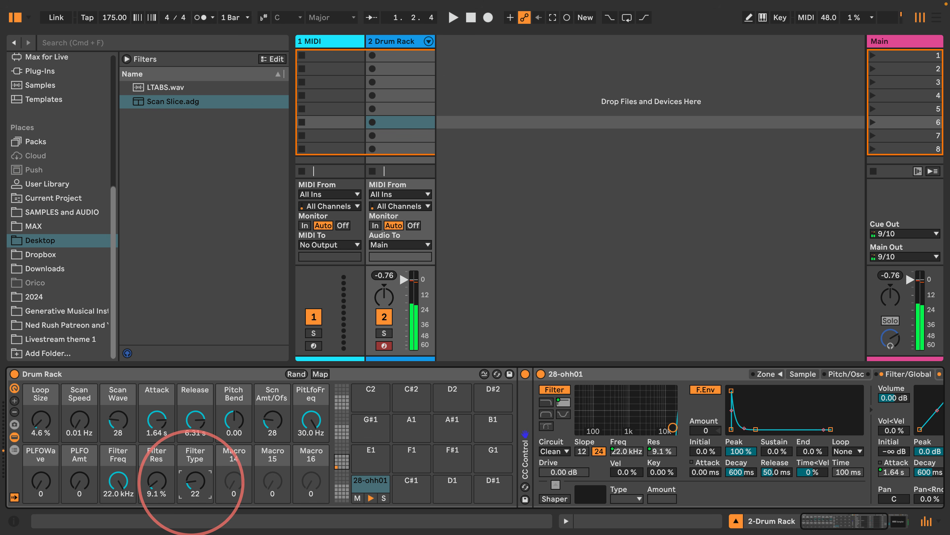
drag(121, 481, 121, 520)
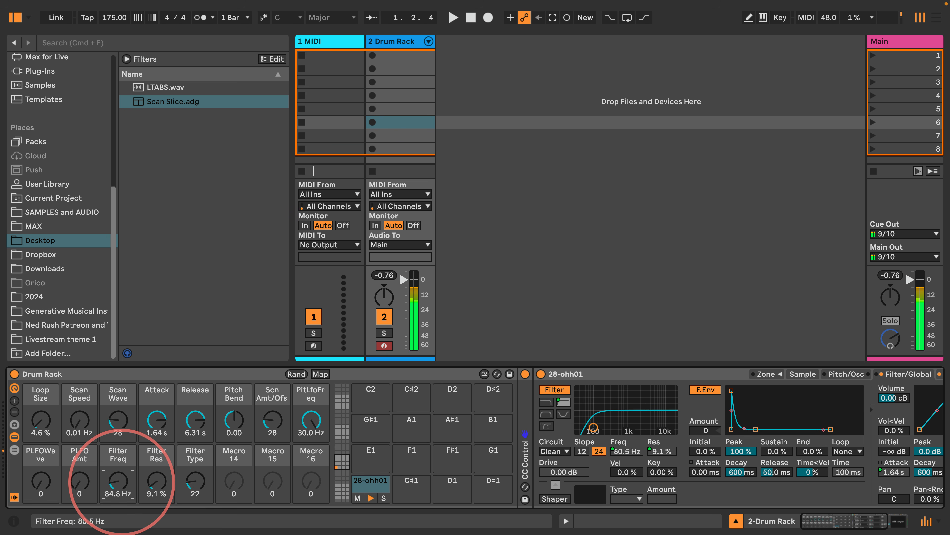
mouse_move(121, 482)
mouse_down()
mouse_move(156, 485)
mouse_move(110, 481)
mouse_move(153, 485)
mouse_move(118, 475)
mouse_move(122, 483)
mouse_move(117, 467)
mouse_up()
click(41, 421)
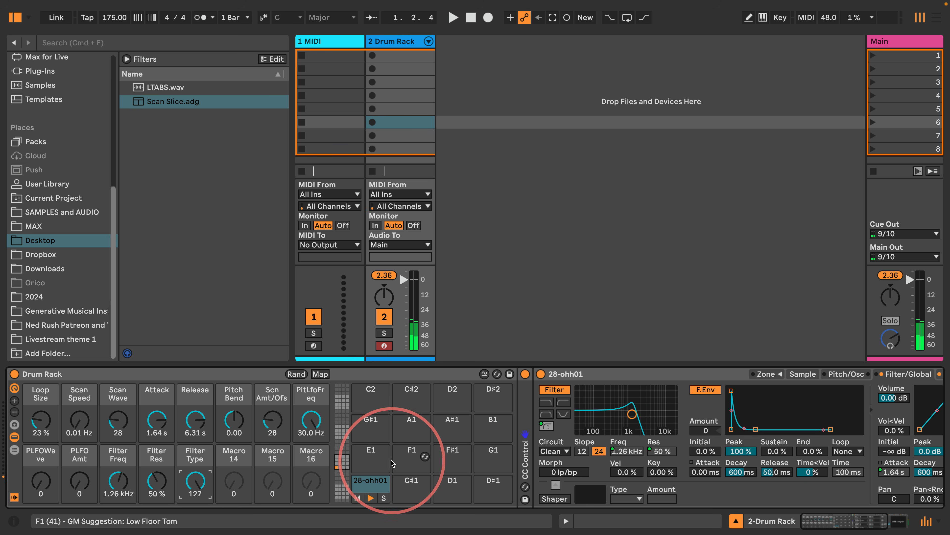
Step: Map the Sampler filter's Morph control to Macro 14
right_click(557, 478)
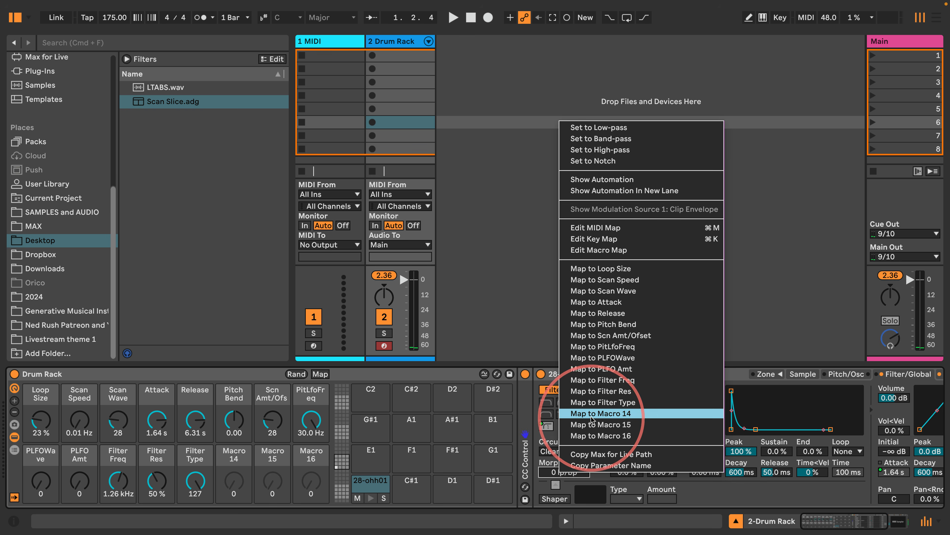
click(601, 412)
drag(209, 483, 234, 485)
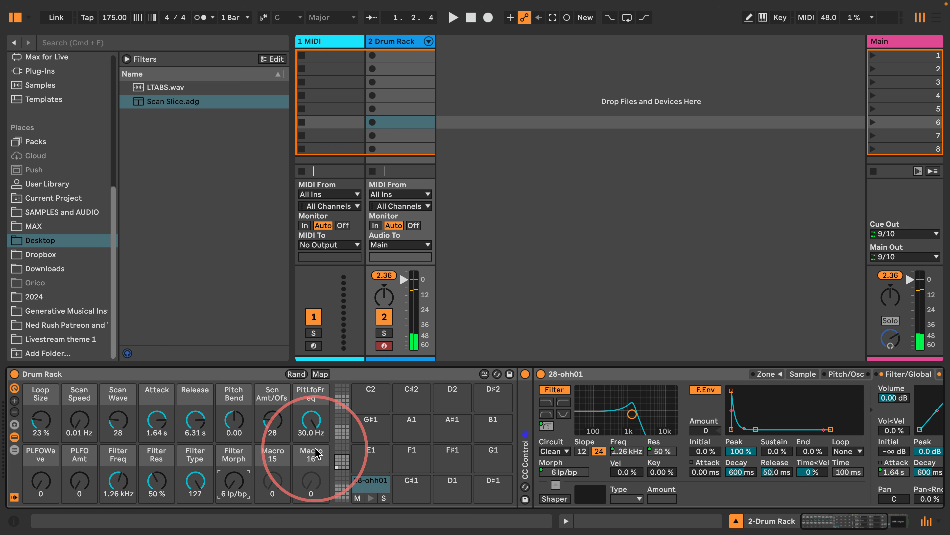
Step: Show the Drum Rack's chain list together with its input/output, send and return chain sections
click(14, 450)
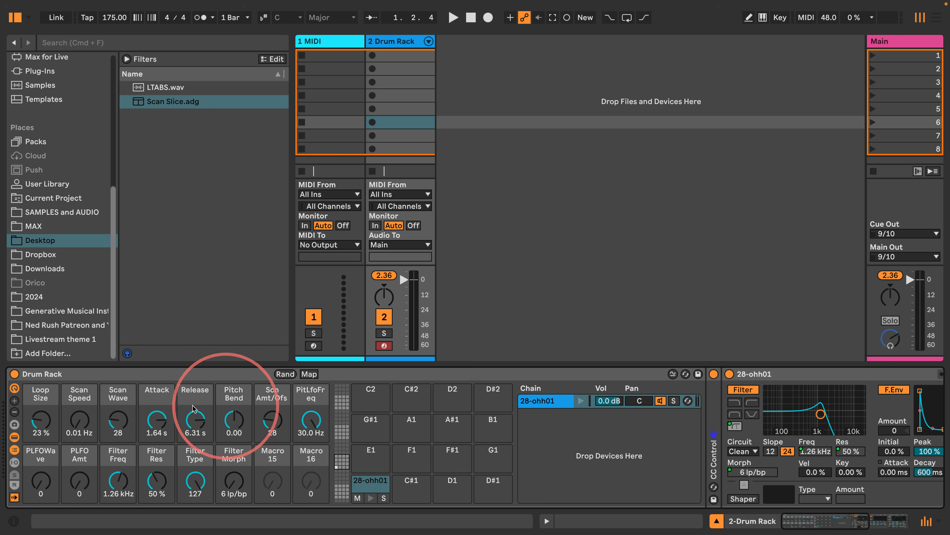
click(15, 464)
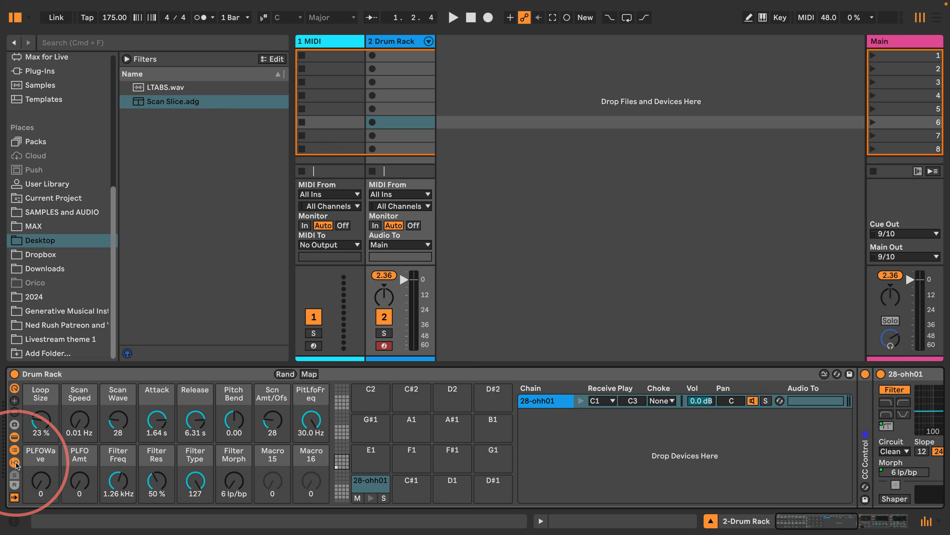
click(16, 463)
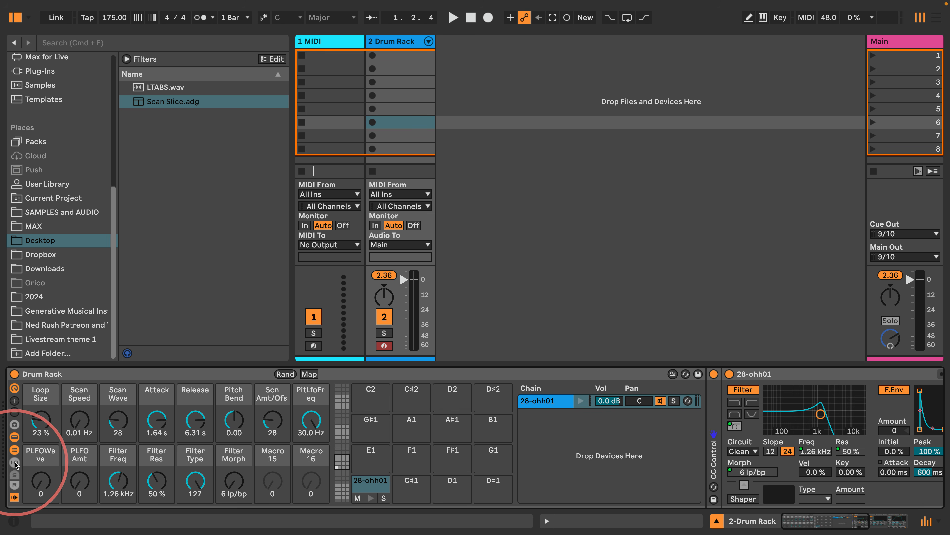
click(15, 463)
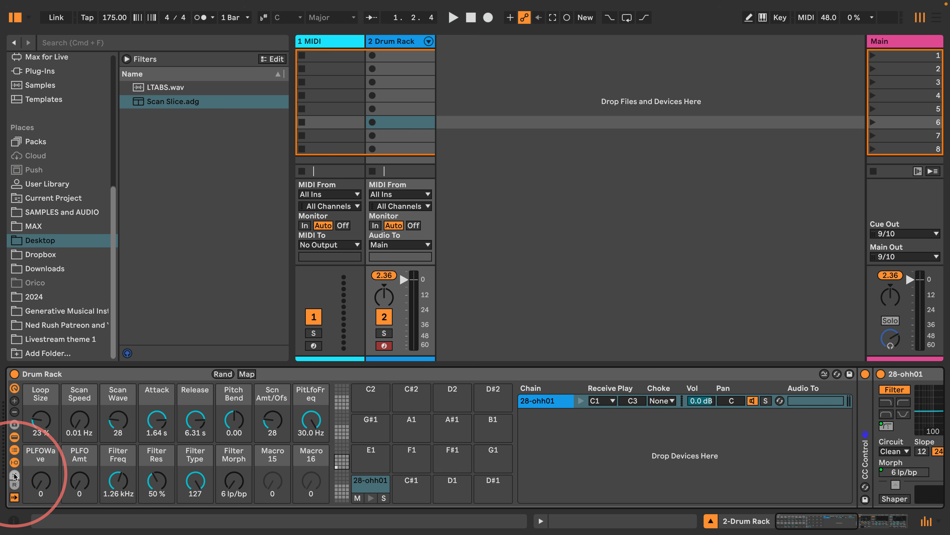
click(14, 485)
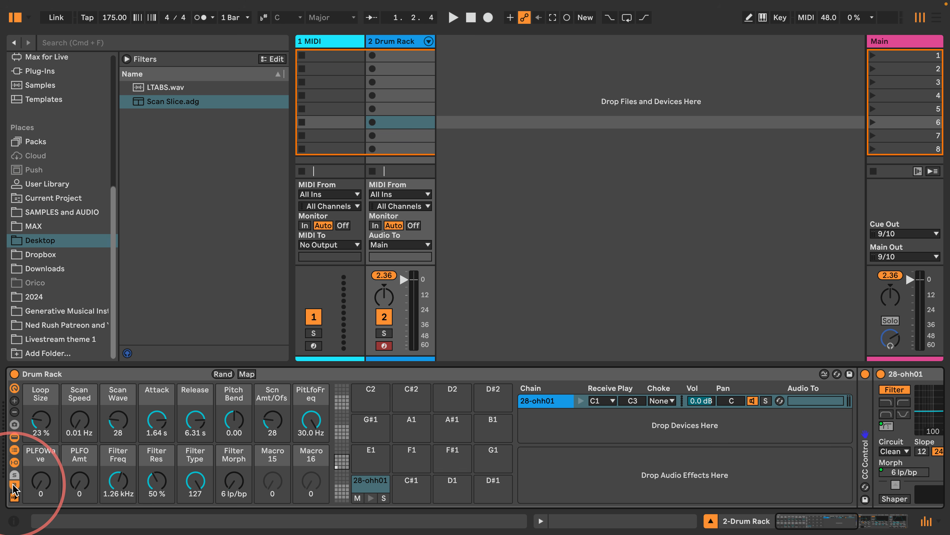
Step: Create a return chain named mixbus in the Drum Rack and route the 28-ohh01 chain's audio to it
right_click(607, 473)
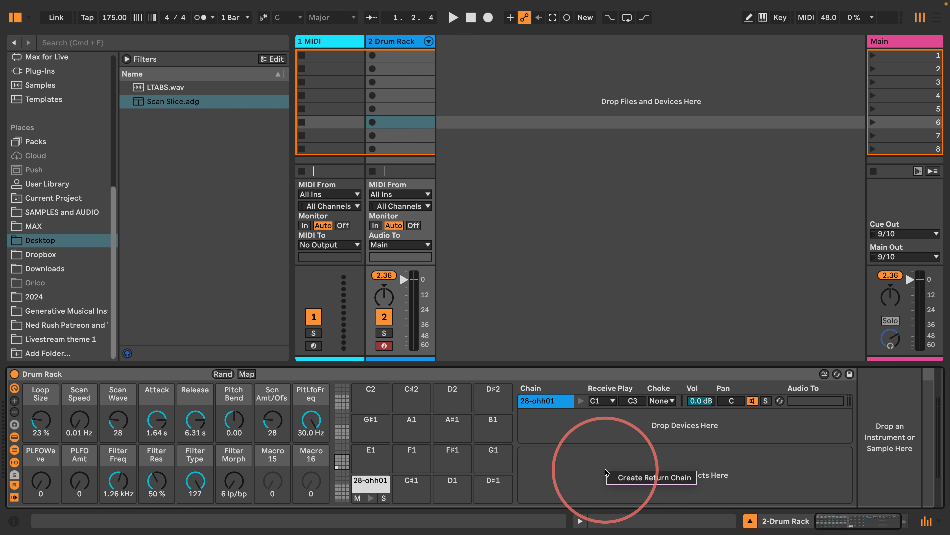
click(643, 481)
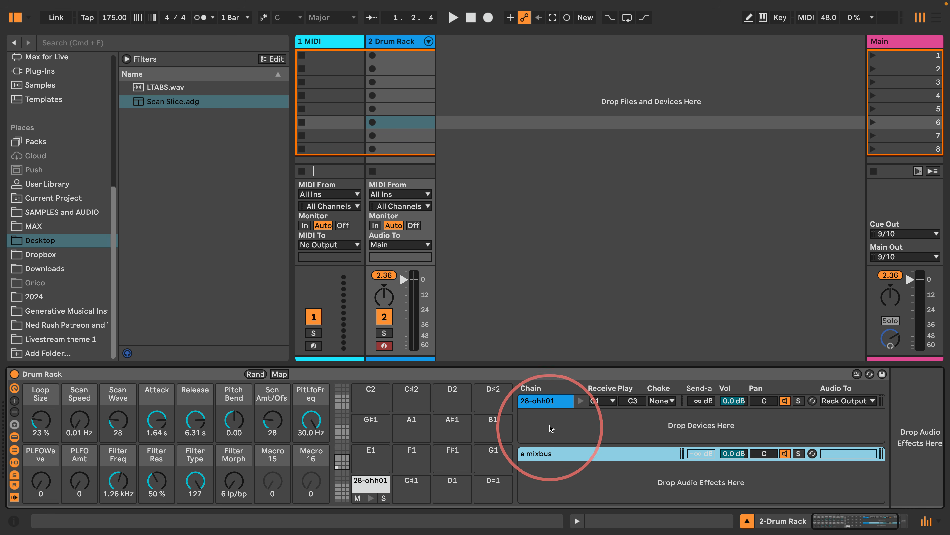
click(840, 401)
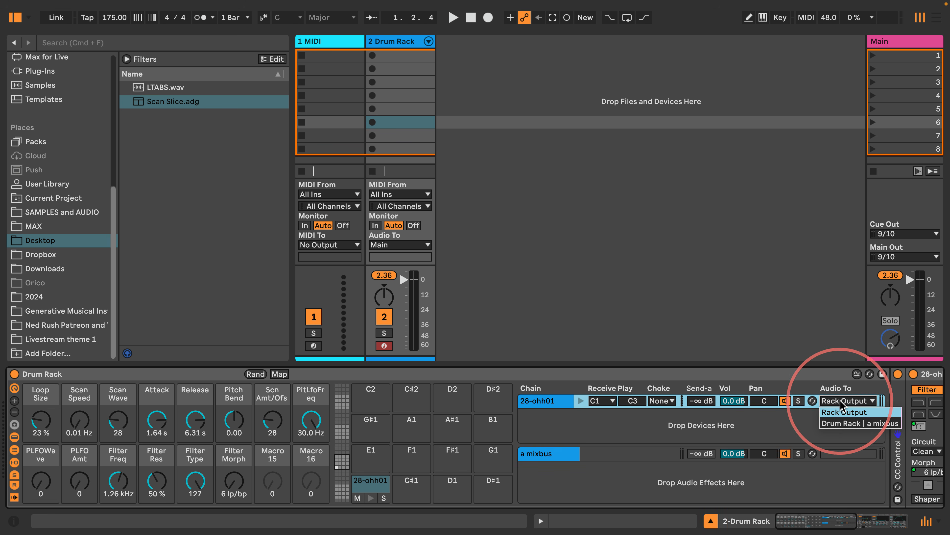
click(849, 422)
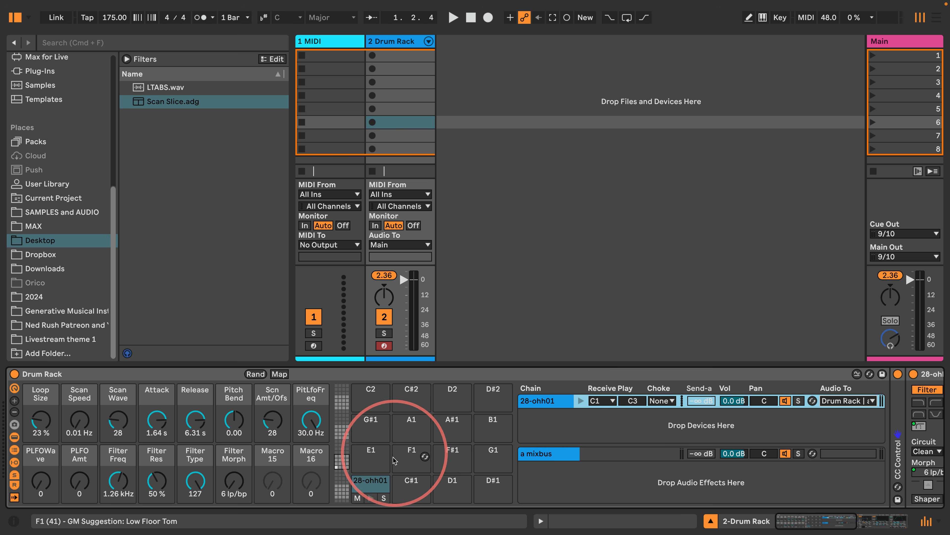
Step: Add a Reverb audio effect to the mixbus return chain of the Drum Rack
click(452, 486)
click(535, 459)
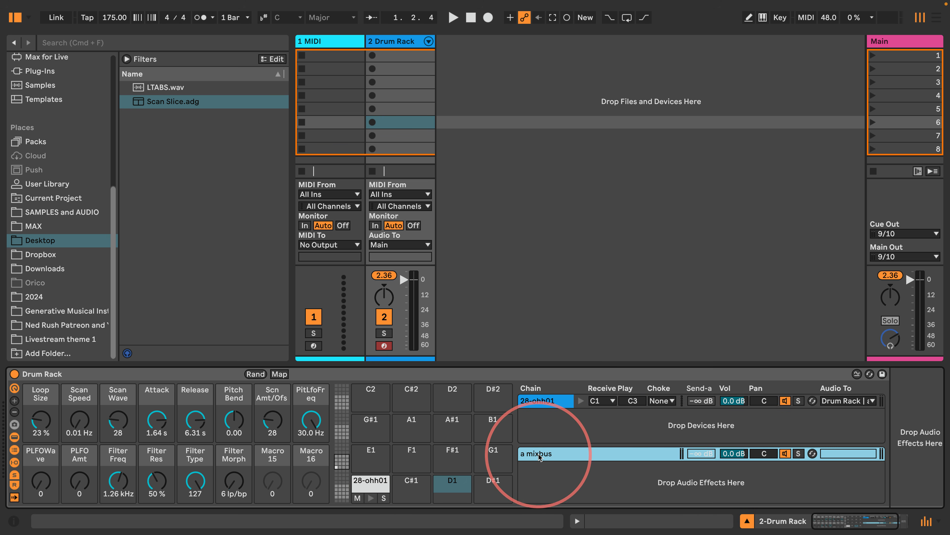
click(864, 525)
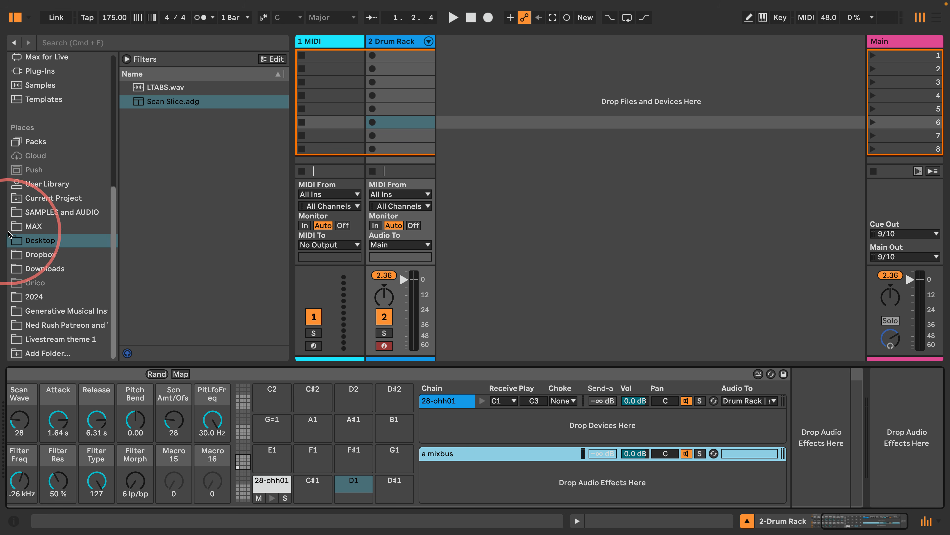
scroll(78, 193, up, 6)
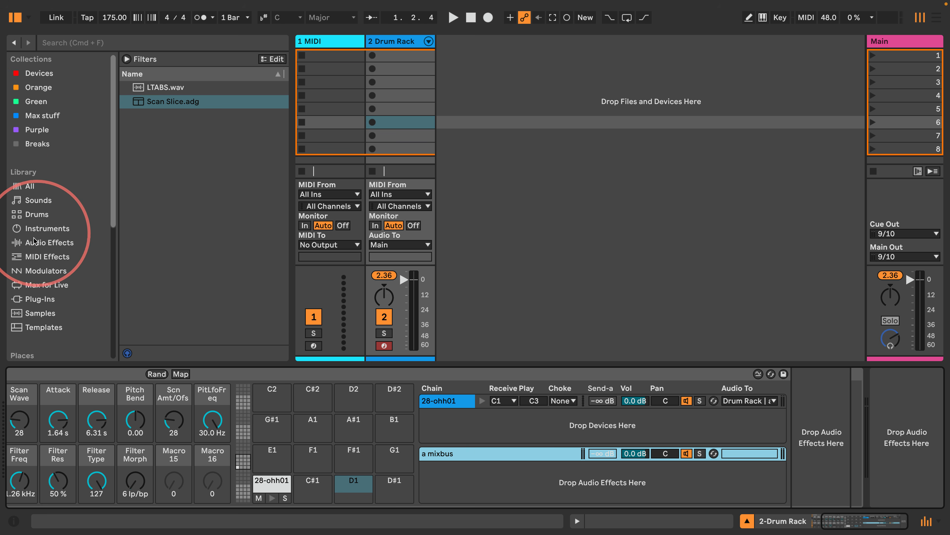
click(44, 242)
scroll(186, 279, down, 10)
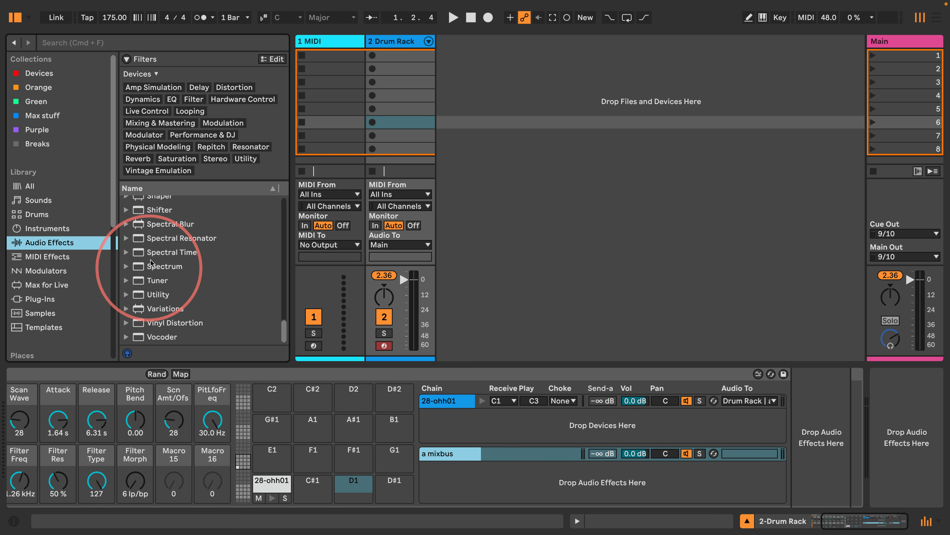
scroll(157, 259, up, 3)
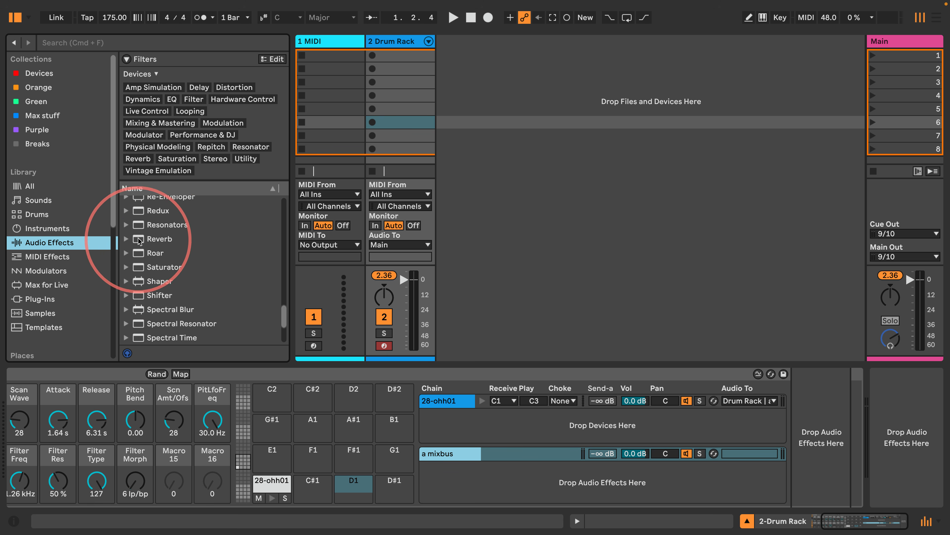
drag(149, 238, 446, 454)
drag(845, 517, 862, 517)
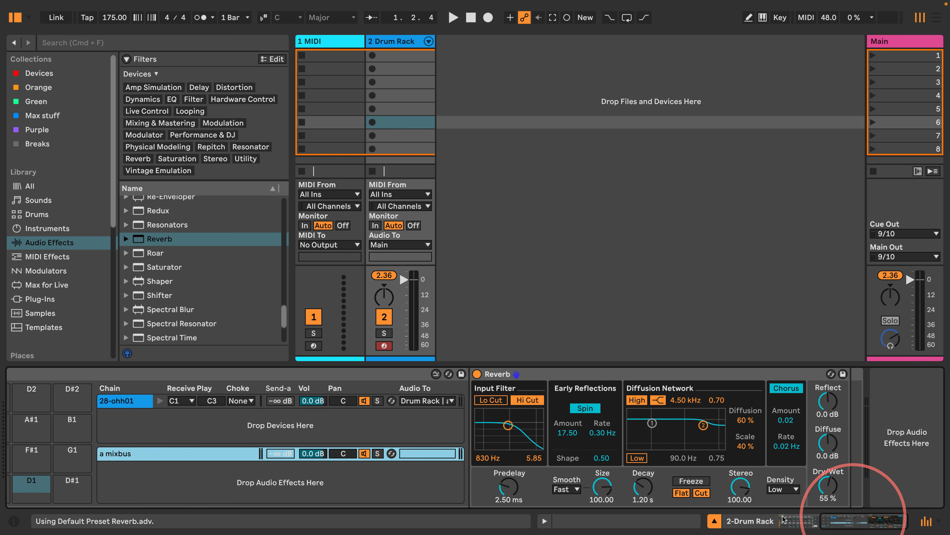
Step: Map the Reverb's Dry/Wet control to Macro 15 and its Size control to Macro 16
right_click(820, 487)
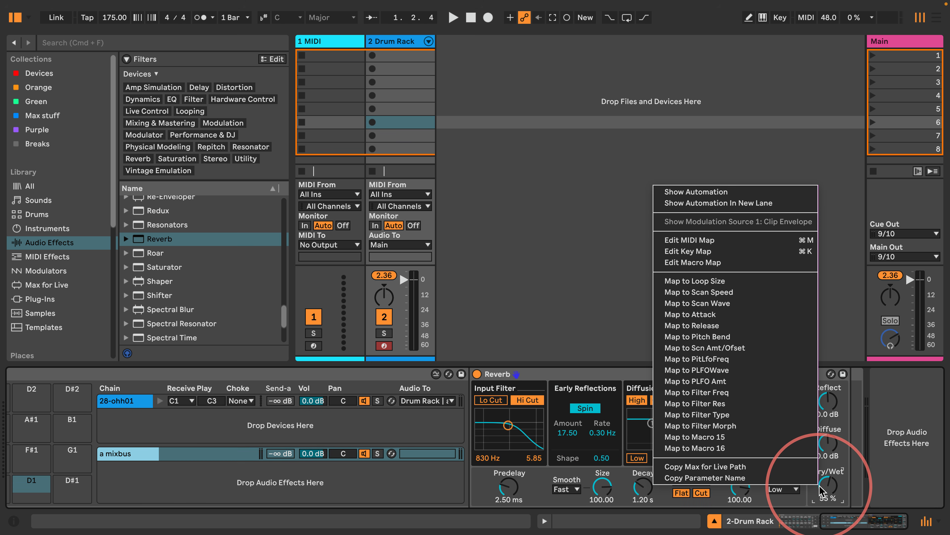
click(726, 437)
right_click(608, 485)
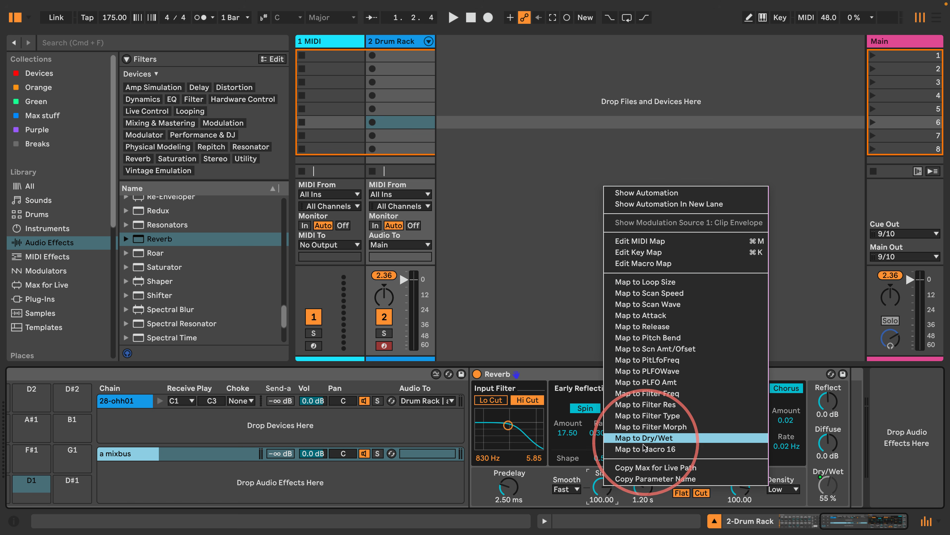
click(632, 438)
Step: Rename the Dry/Wet macro as Reverb
drag(844, 519, 771, 519)
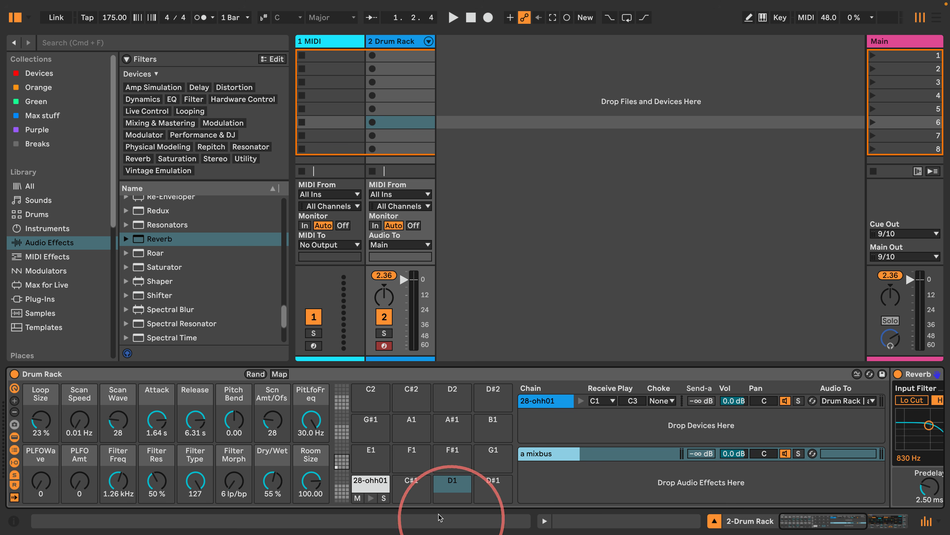
right_click(275, 458)
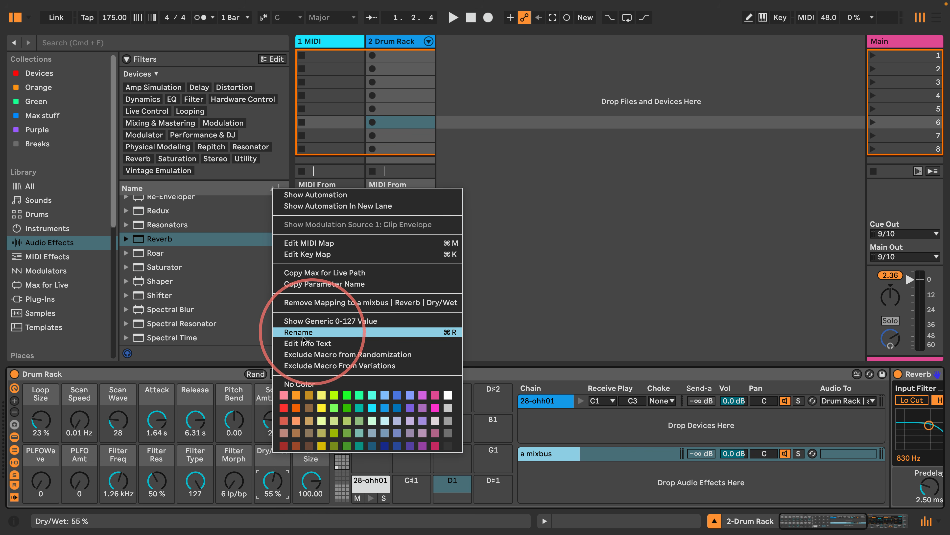
click(296, 332)
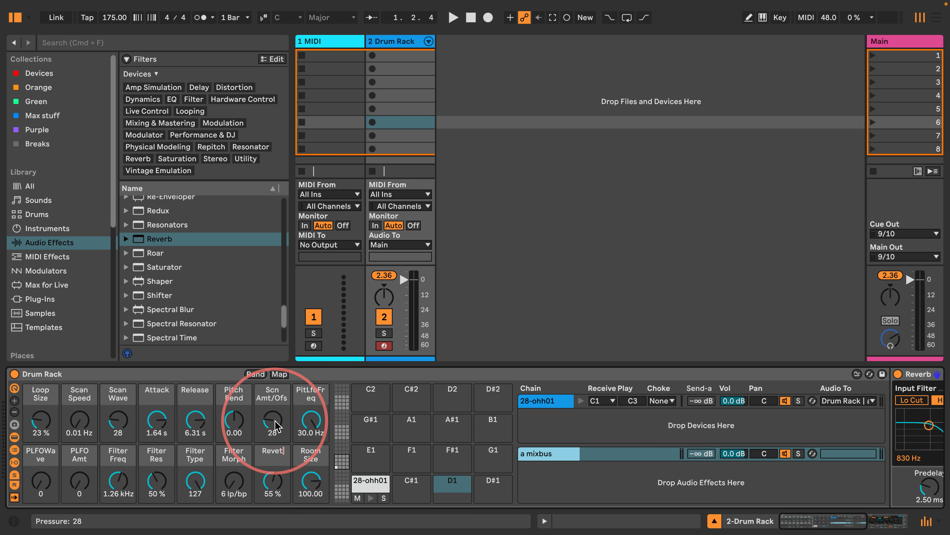
key(Return)
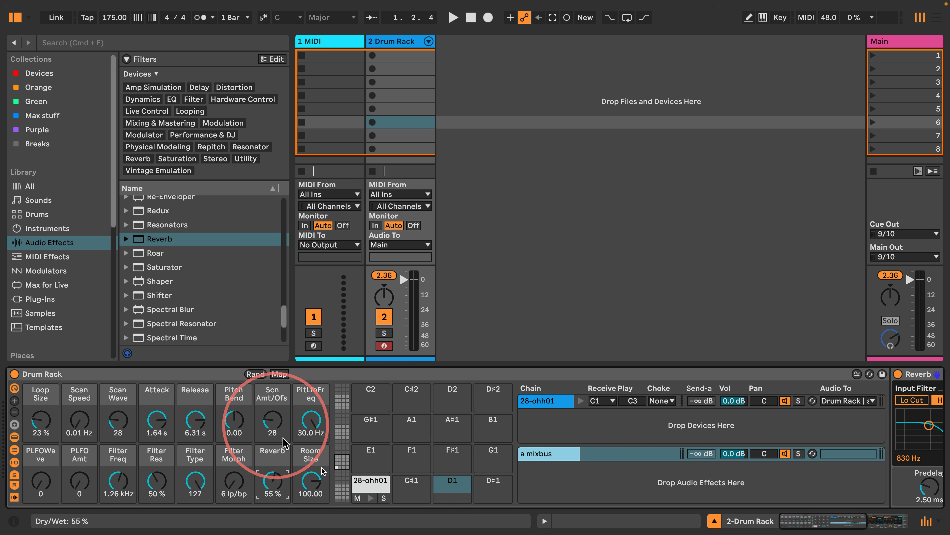
Step: Set the macros Reverb to 100 %, Room Size to 1.86, Filter Freq to 22.0 kHz, Filter Res to 0 % and Loop Size to 9.4 %
click(343, 486)
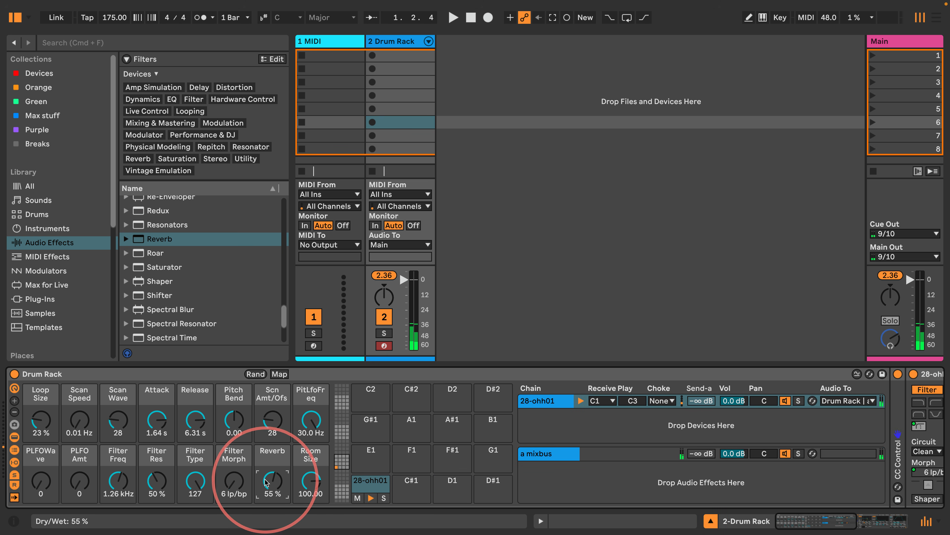
drag(272, 485, 311, 509)
drag(126, 483, 152, 493)
mouse_move(40, 420)
mouse_down()
mouse_move(41, 406)
mouse_move(41, 422)
mouse_up()
Step: Add a Limiter audio effect after the Sampler in the 28-ohh01 chain
scroll(591, 472, right, 10)
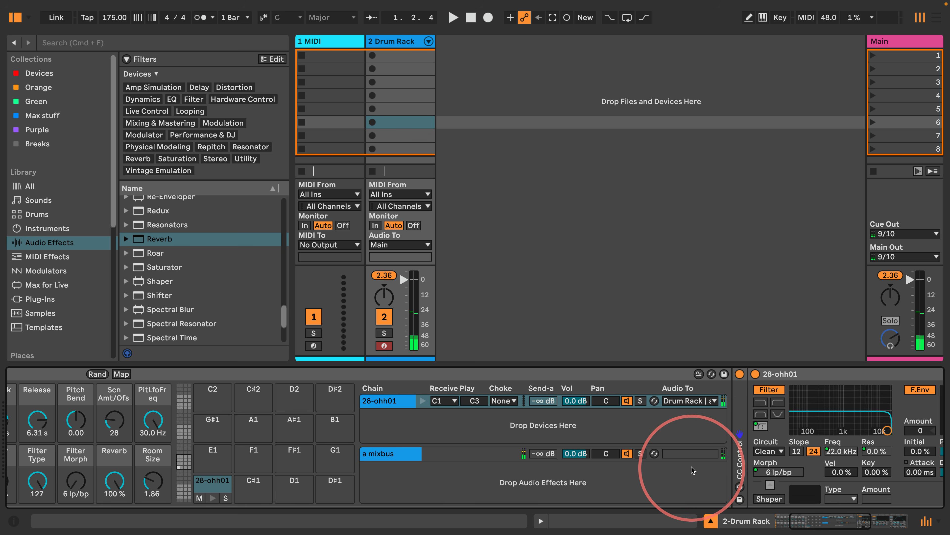
scroll(189, 281, up, 10)
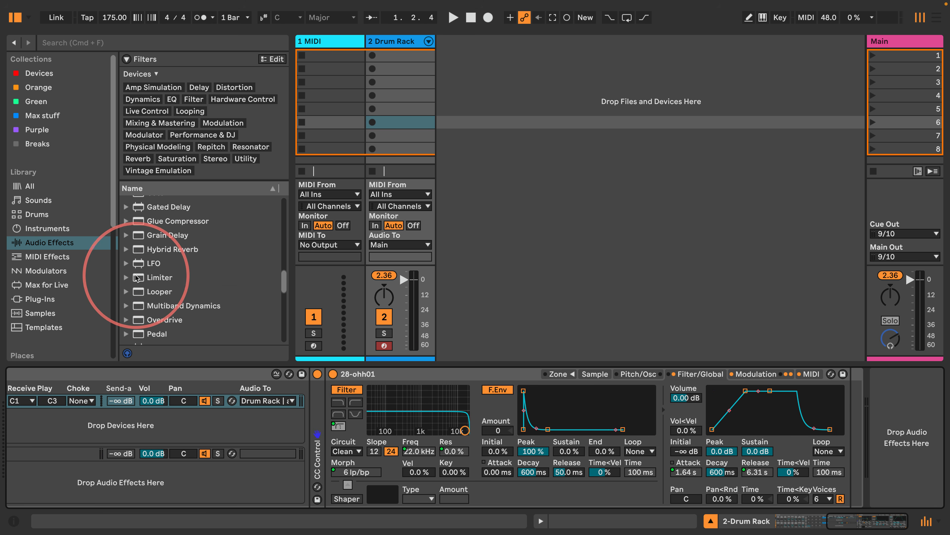
mouse_move(188, 282)
mouse_down()
mouse_move(821, 397)
mouse_move(825, 408)
mouse_move(851, 402)
mouse_up()
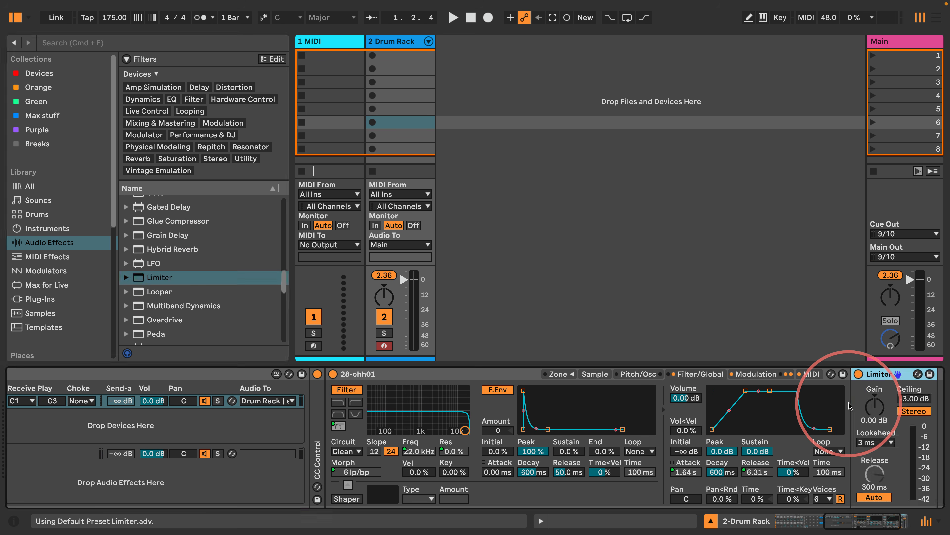
Step: Hide the Drum Rack's return, send and input/output sections, its chain list and its chain devices
scroll(543, 448, left, 7)
scroll(543, 449, left, 5)
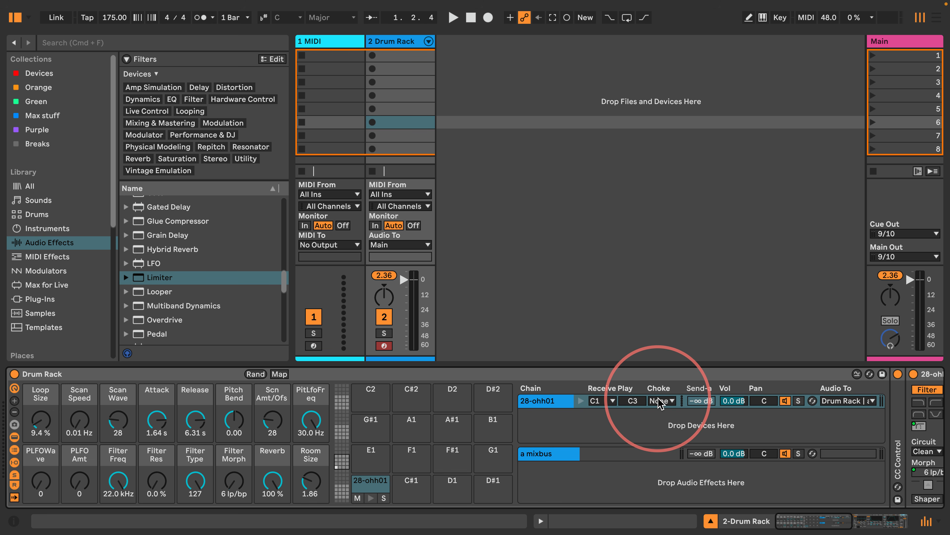
click(14, 485)
click(14, 474)
click(14, 462)
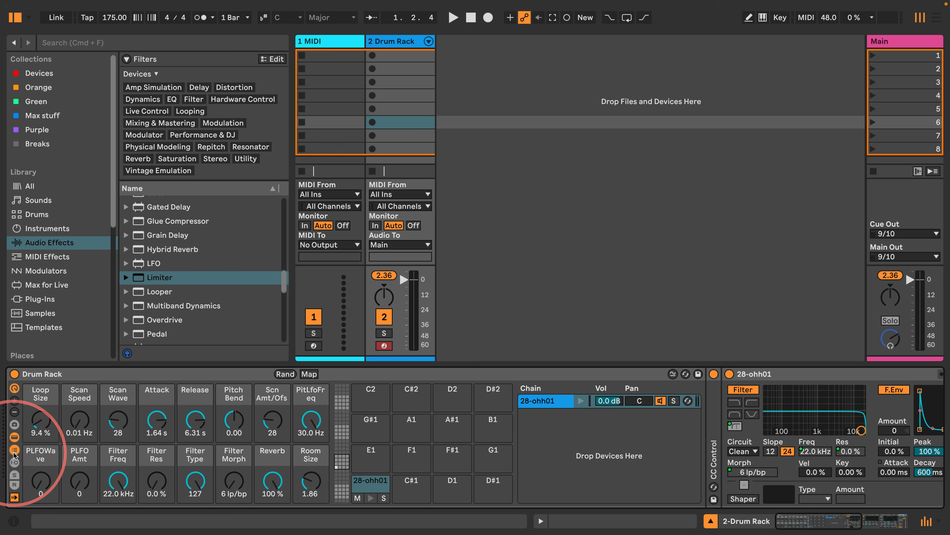
click(14, 450)
click(15, 437)
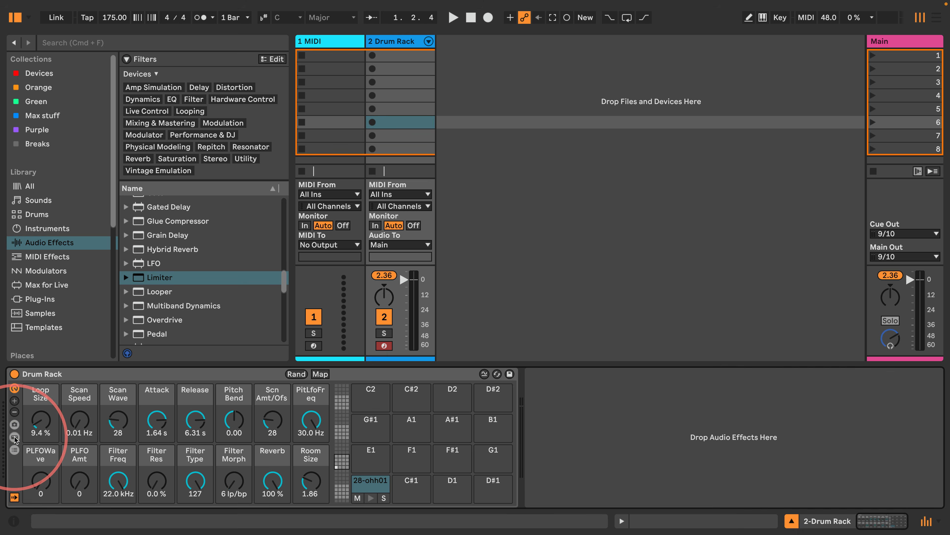
Step: Rename the Drum Rack as Grain Slicer
click(60, 374)
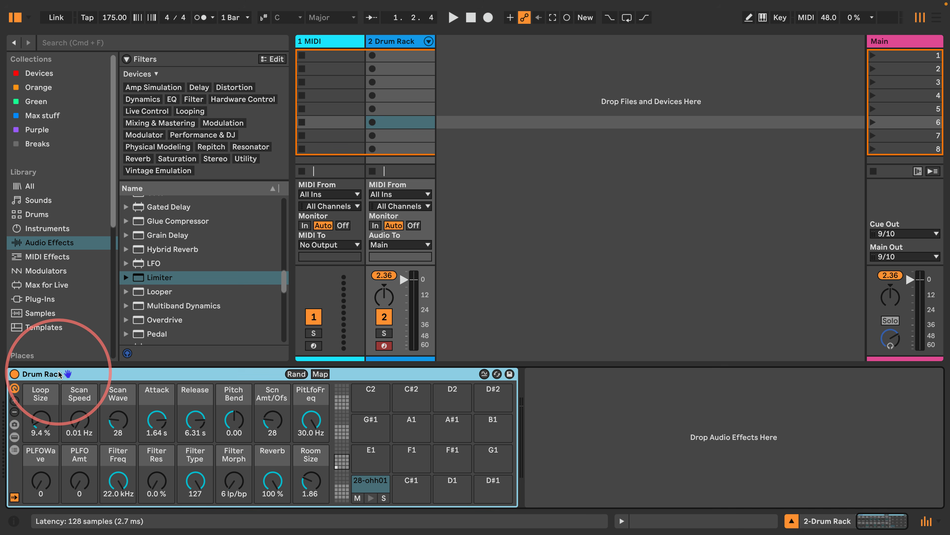
key(super+r)
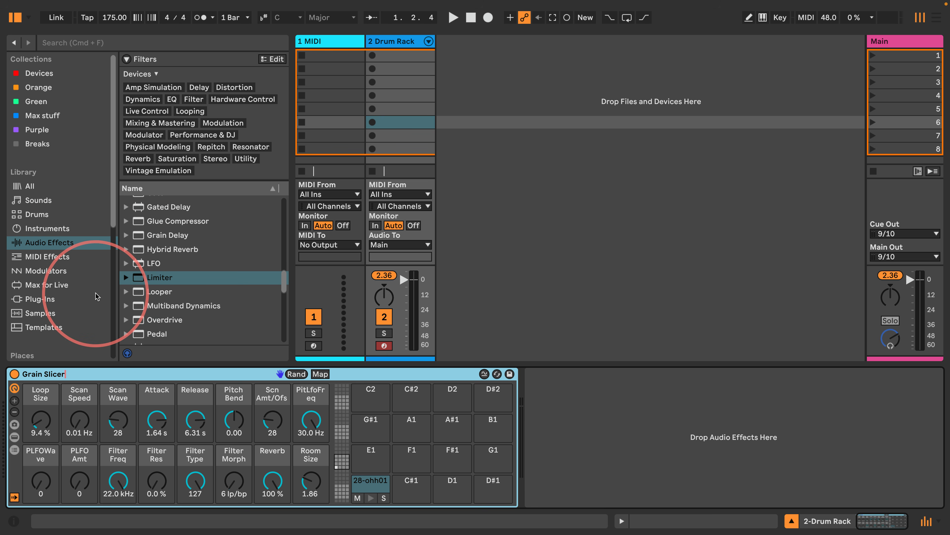
key(Return)
Step: Save the rack as Grain Slicer.adg in the User Library's Defaults > Slicing folder
scroll(74, 285, down, 6)
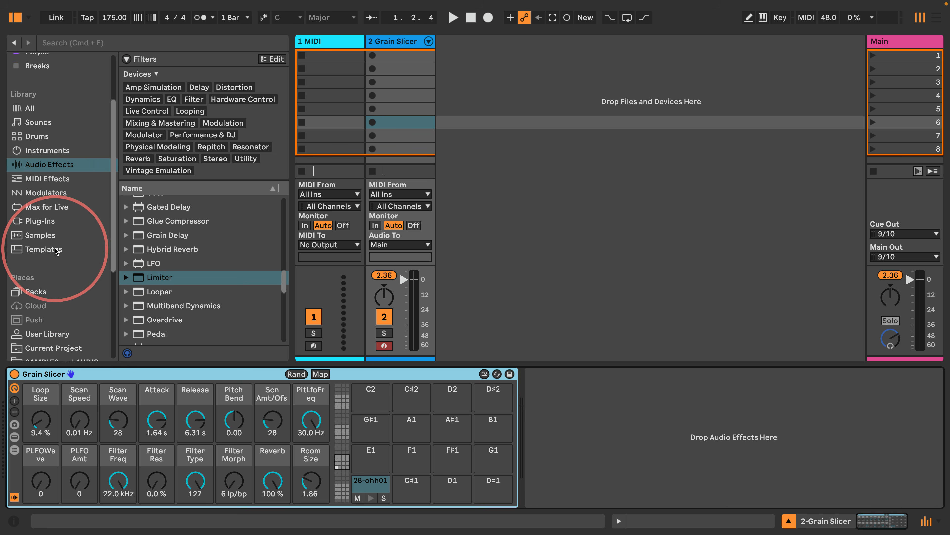
click(48, 252)
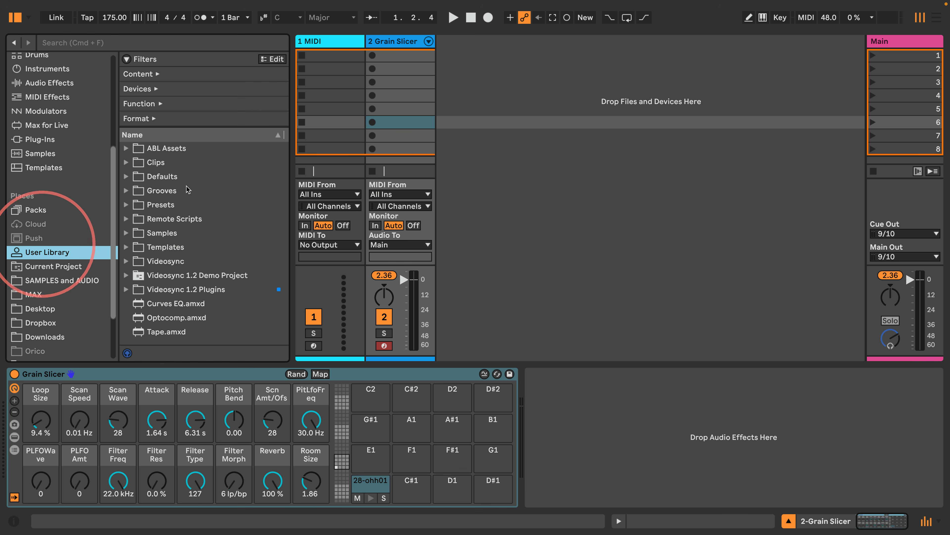
click(125, 177)
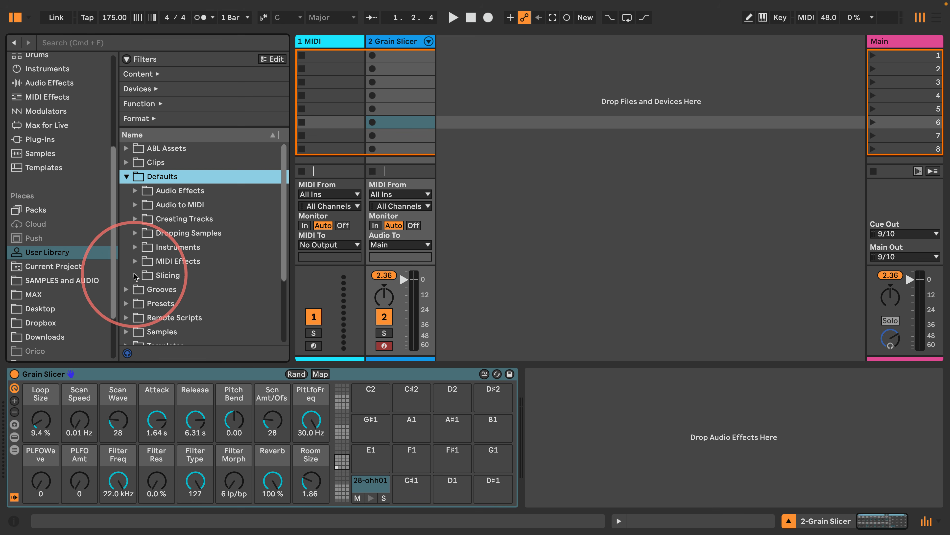
click(135, 275)
drag(47, 373, 171, 277)
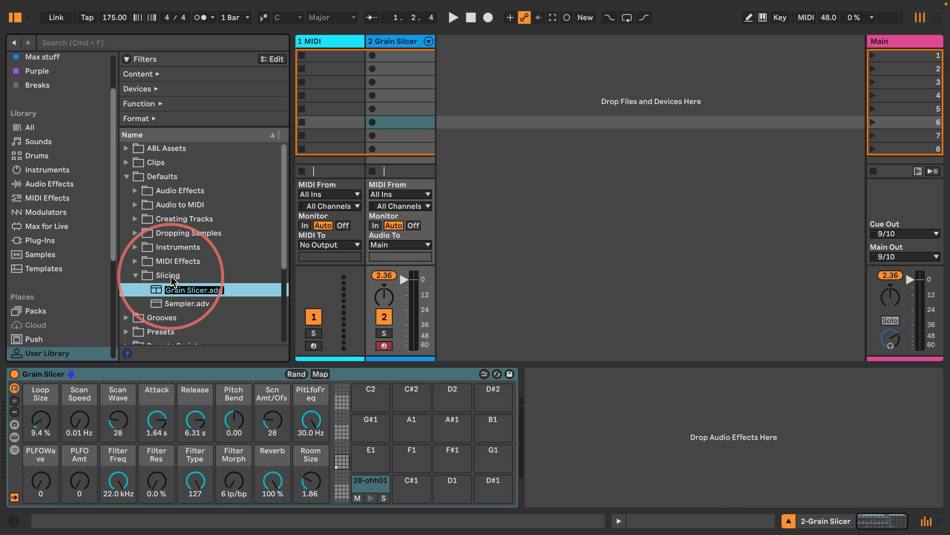
key(Return)
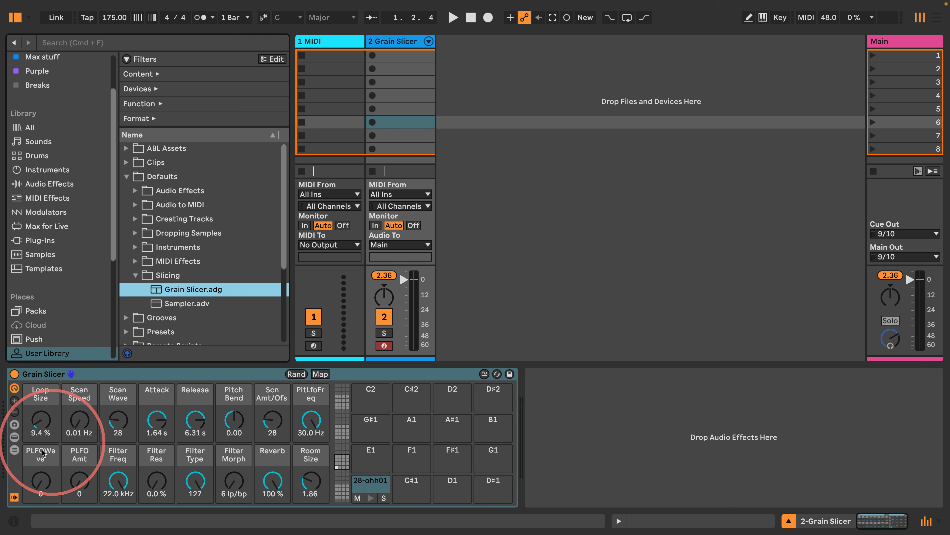
Step: Set the 28-ohh01 chain's choke group to 1 and hide the chain list again
click(15, 450)
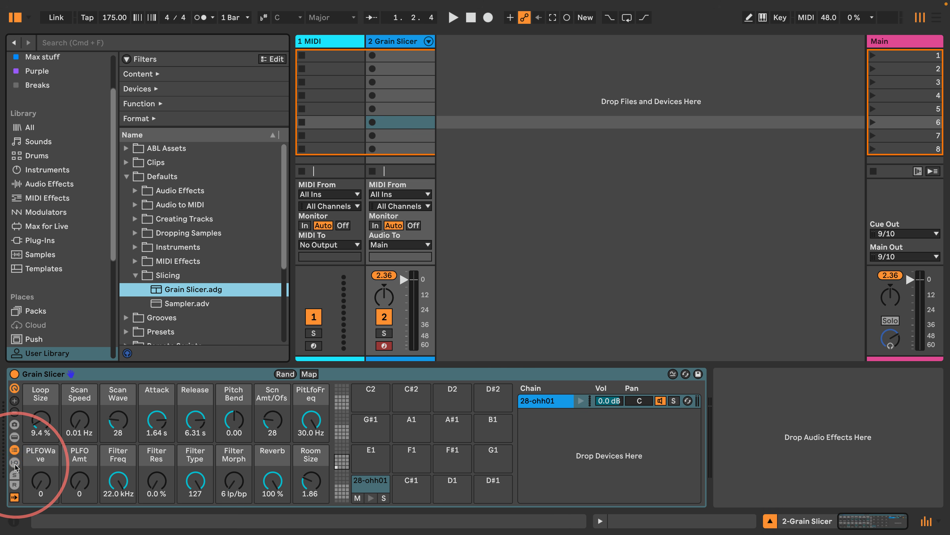
click(15, 462)
click(658, 401)
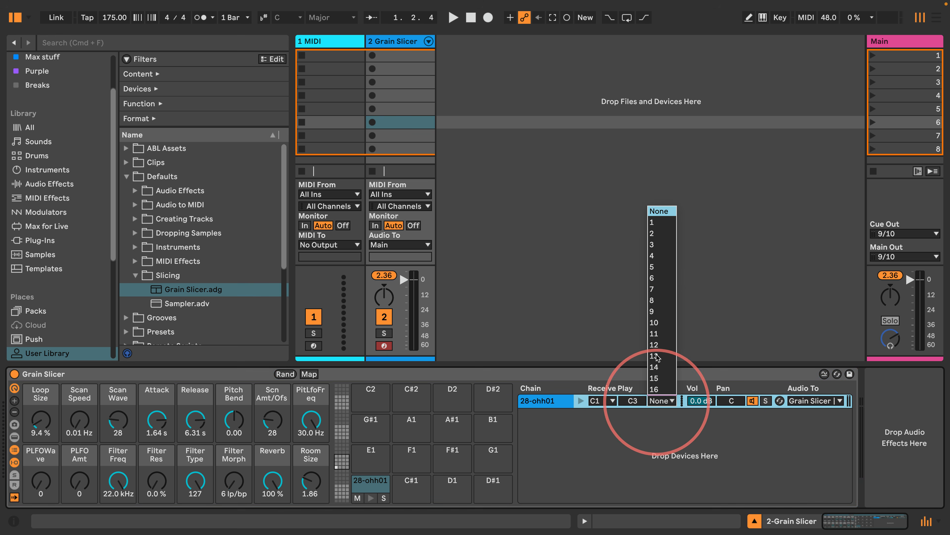
click(660, 226)
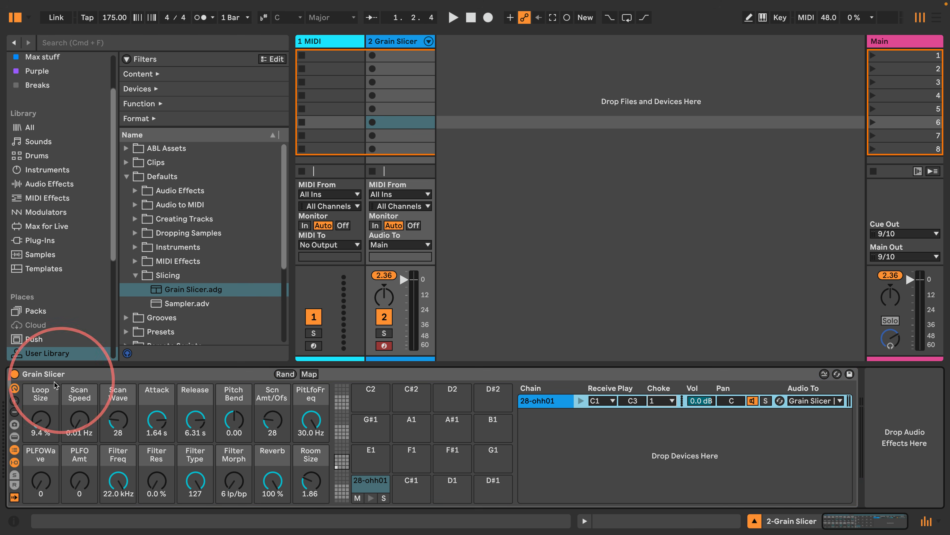
click(14, 462)
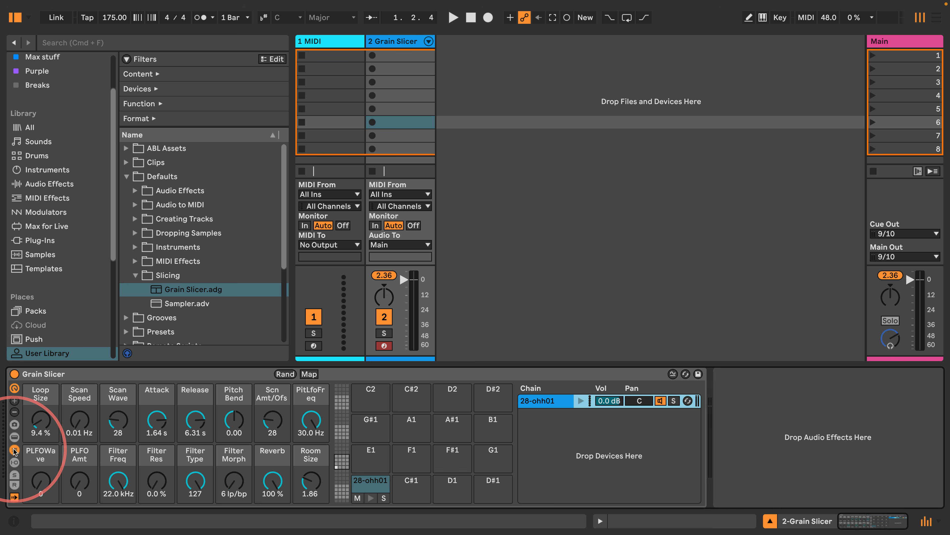
click(15, 449)
Step: Rename the rack as Grain Slicer Choked and save it to the User Library's Slicing folder
click(73, 375)
key(super+r)
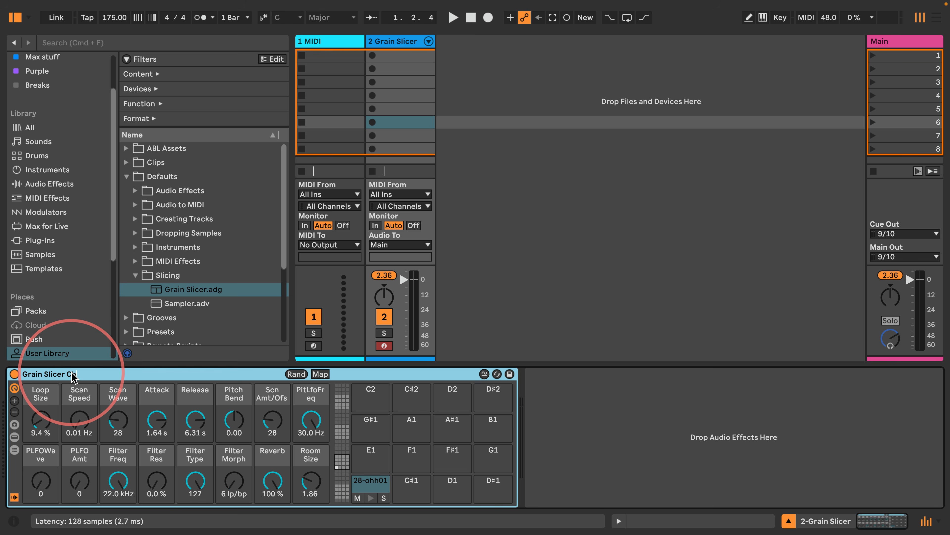
key(Return)
drag(73, 375, 178, 284)
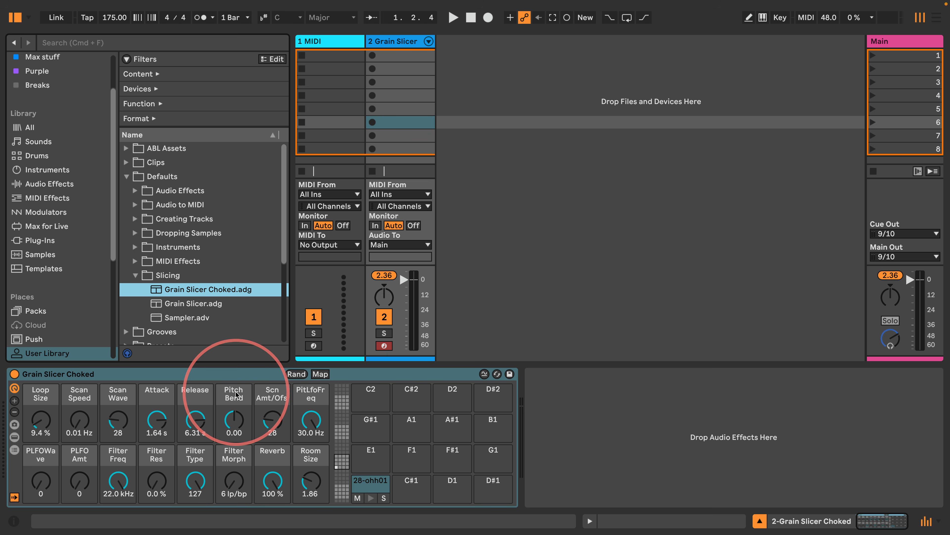
Step: Add Amen Resample2 175bpm.aif from the Breaks collection to a new audio track and play the clip
scroll(70, 265, down, 5)
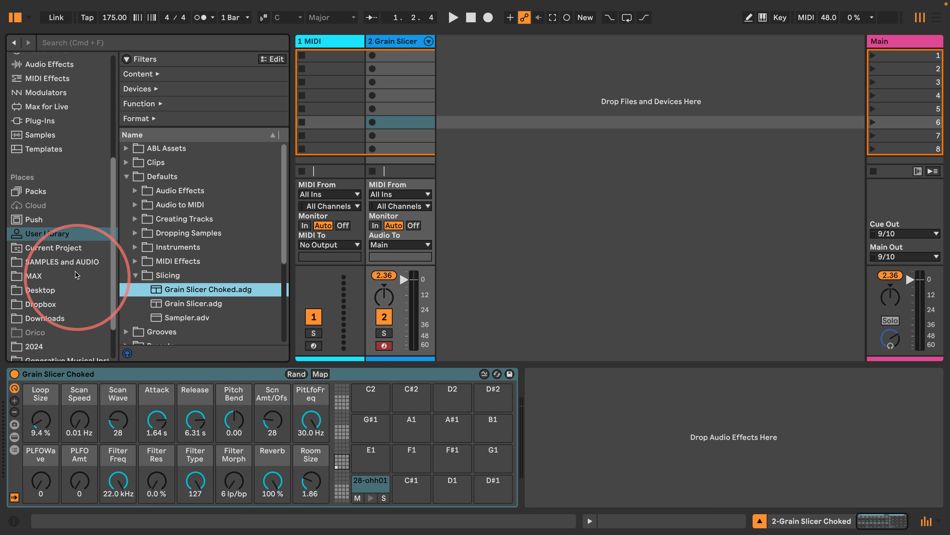
click(52, 212)
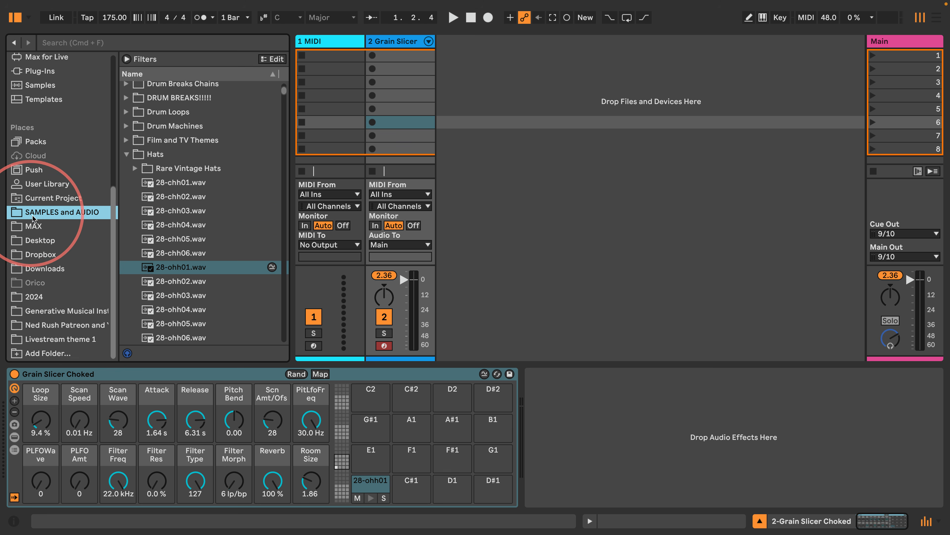
click(126, 154)
scroll(80, 187, up, 7)
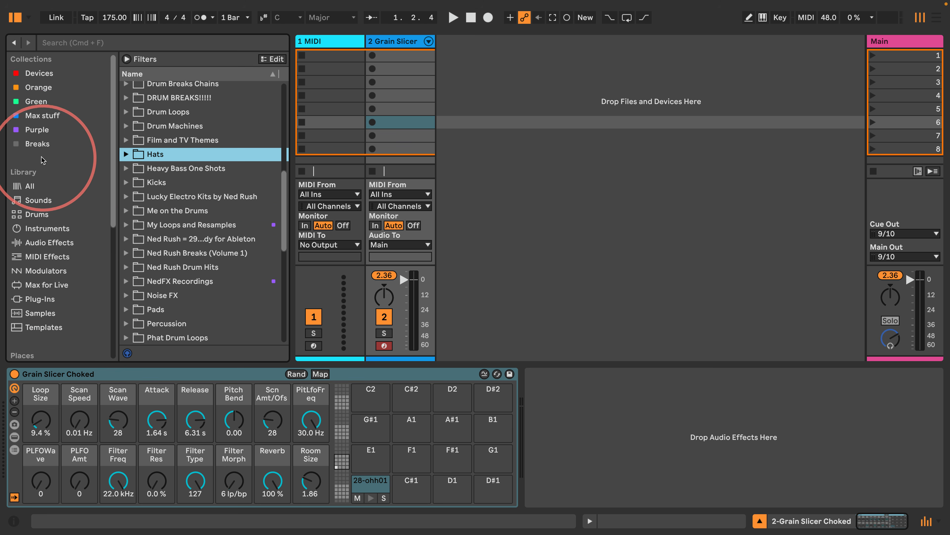
click(34, 144)
drag(210, 271, 456, 101)
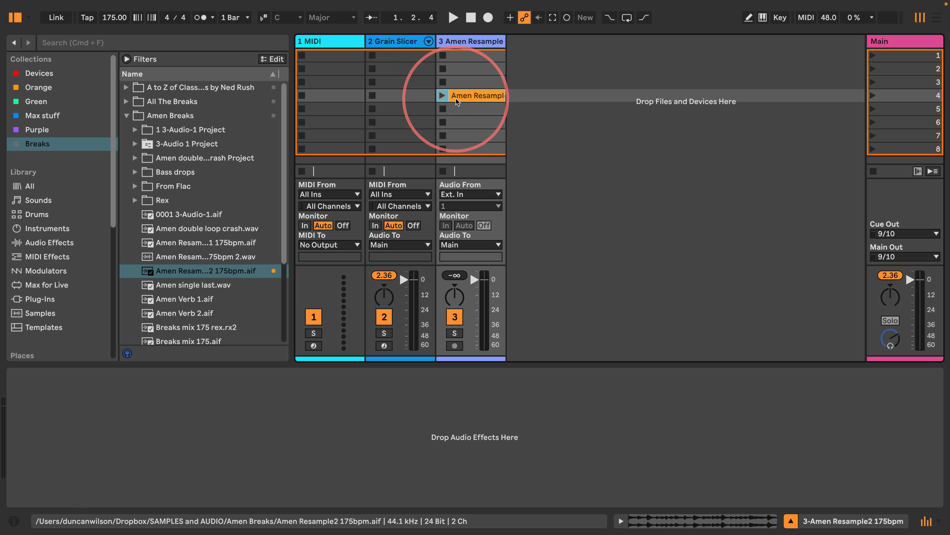
click(441, 96)
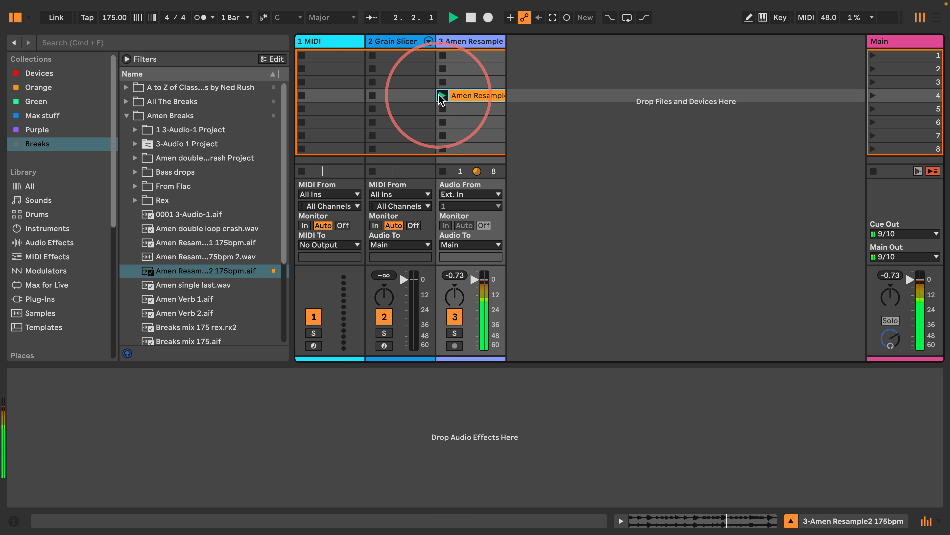
Step: Slice the Amen Resample2 clip to a new MIDI track, one slice per transient, using the Grain Slicer preset
double_click(466, 98)
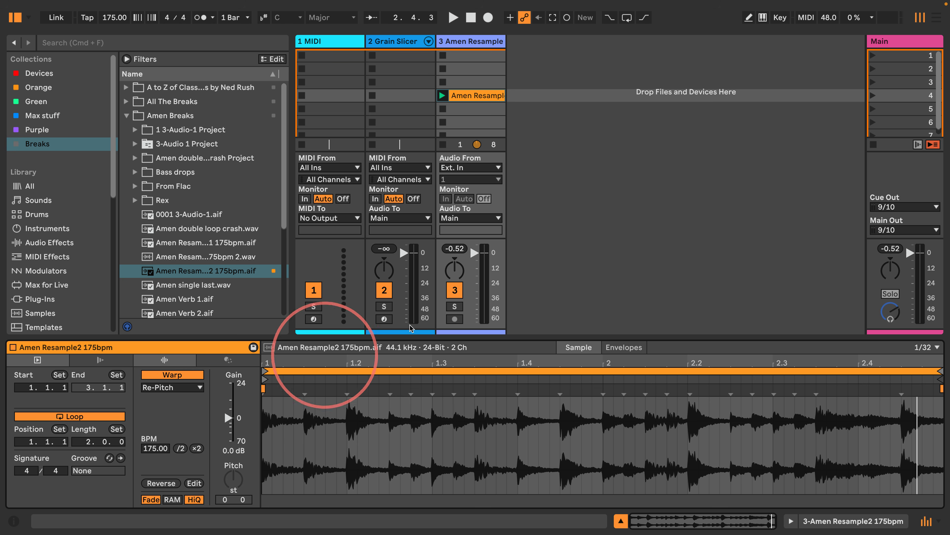
right_click(478, 96)
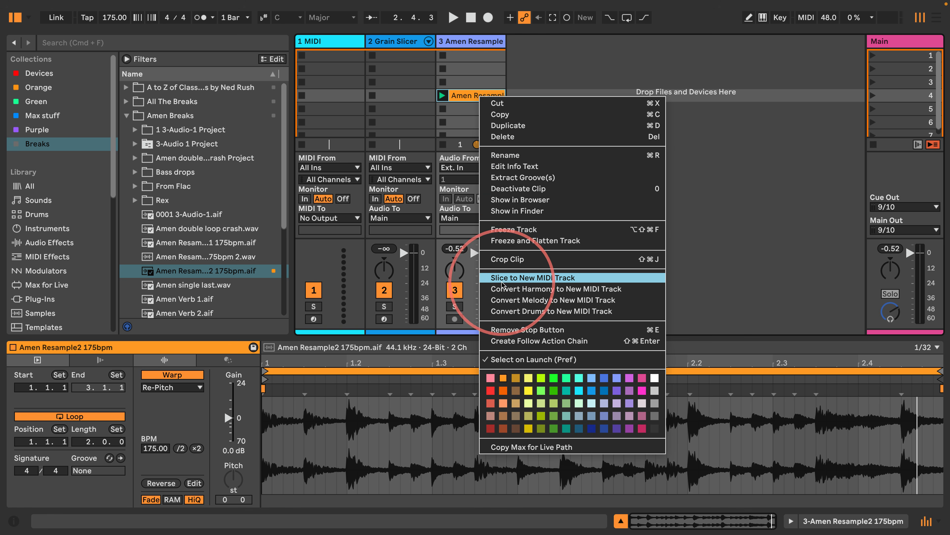
click(540, 280)
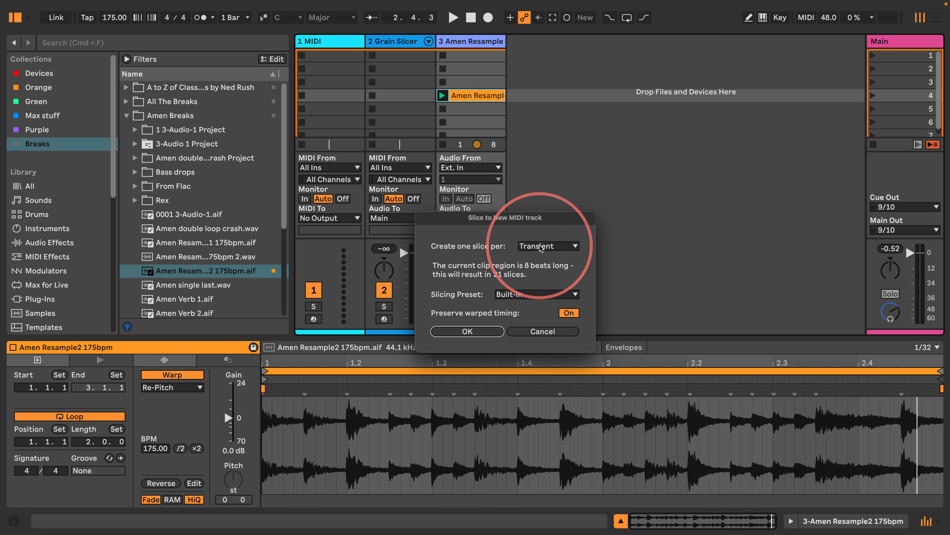
click(516, 294)
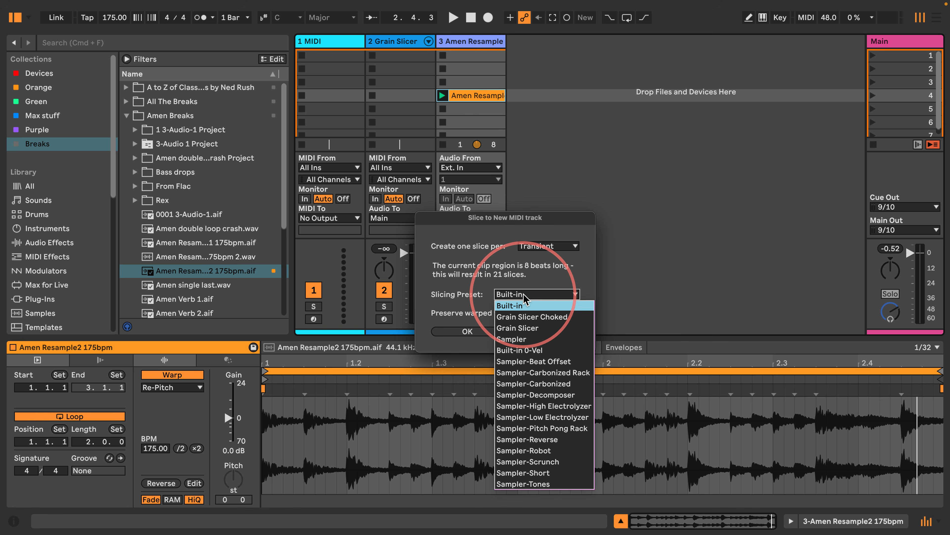
click(522, 329)
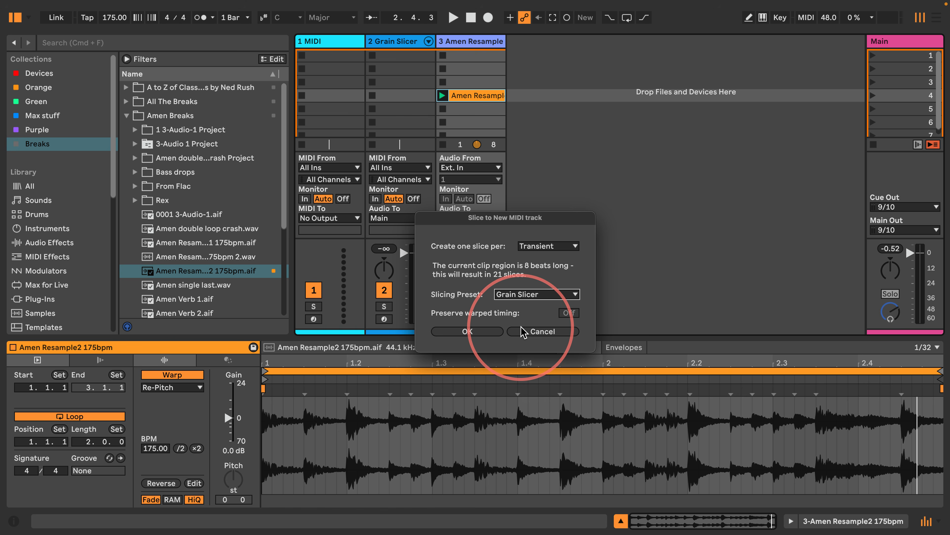
click(464, 330)
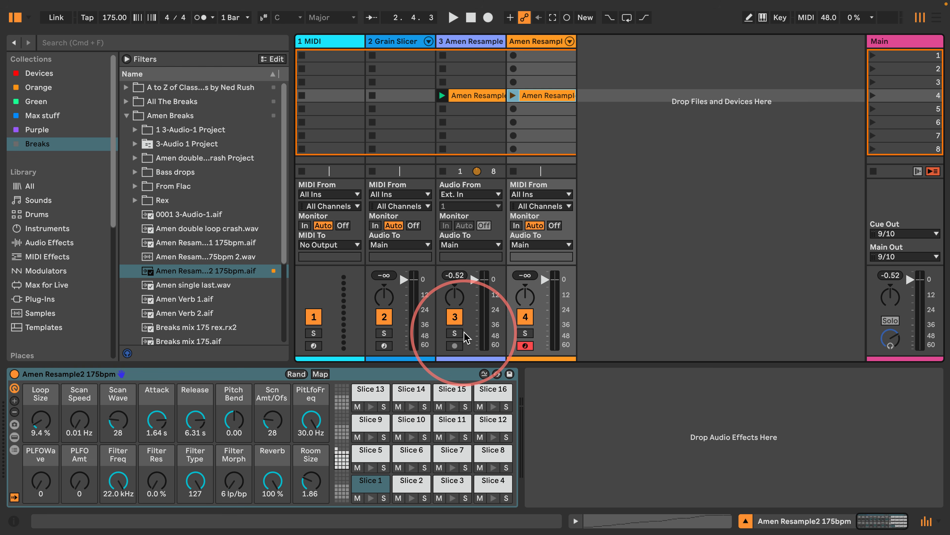
Step: Examine the sliced clip's notes in an enlarged editor, and return to the sliced track's rack
double_click(532, 96)
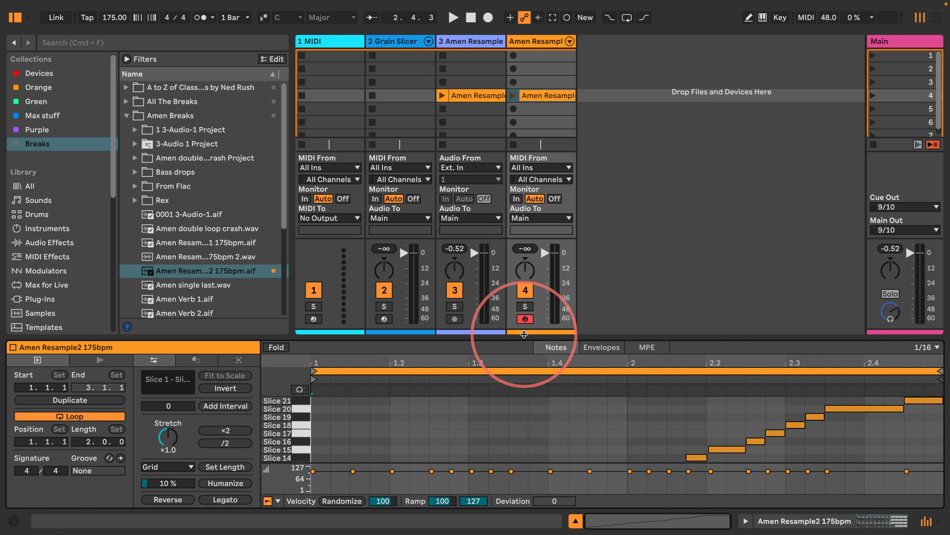
drag(531, 352, 547, 97)
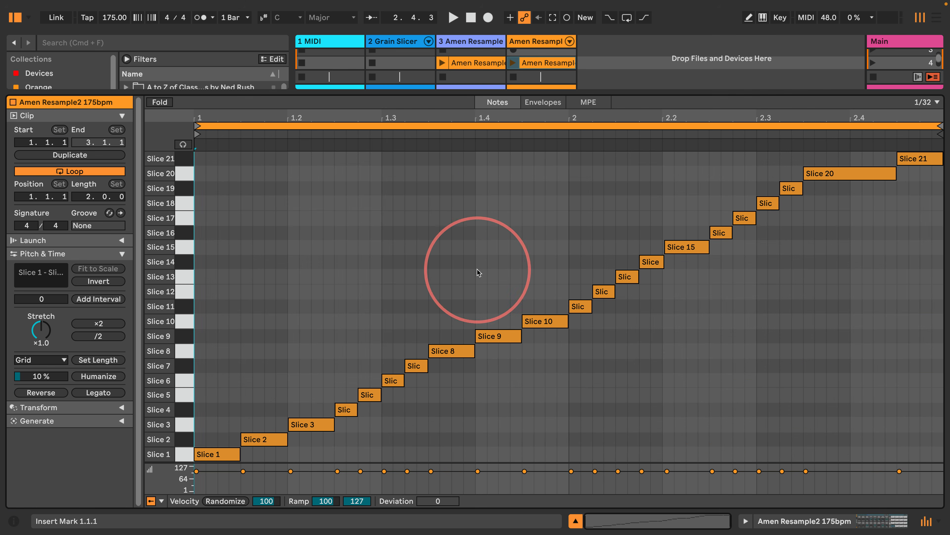
click(529, 43)
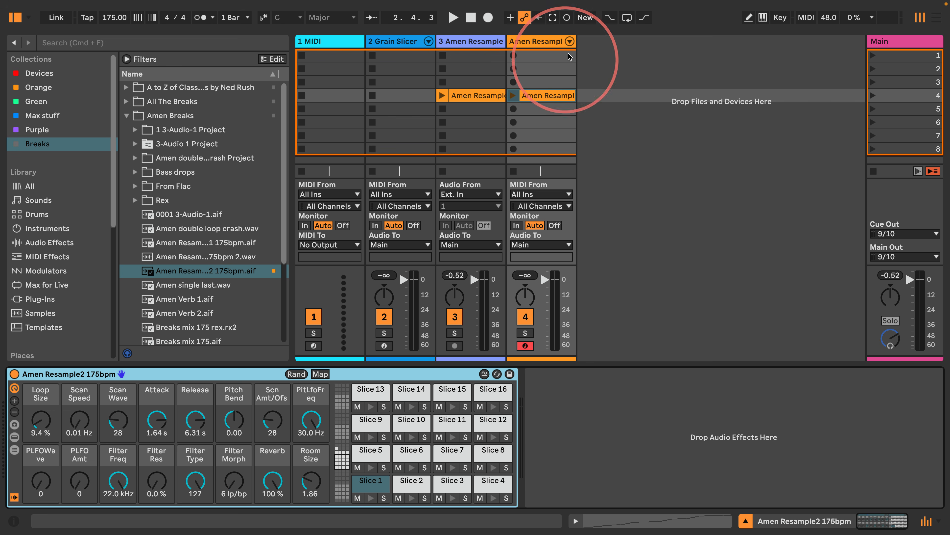
Step: Play the sliced clip and set the rack macros to Reverb 0%, Attack 0 ms, Pitch Bend 0.50 and Release 1.72 s
click(513, 95)
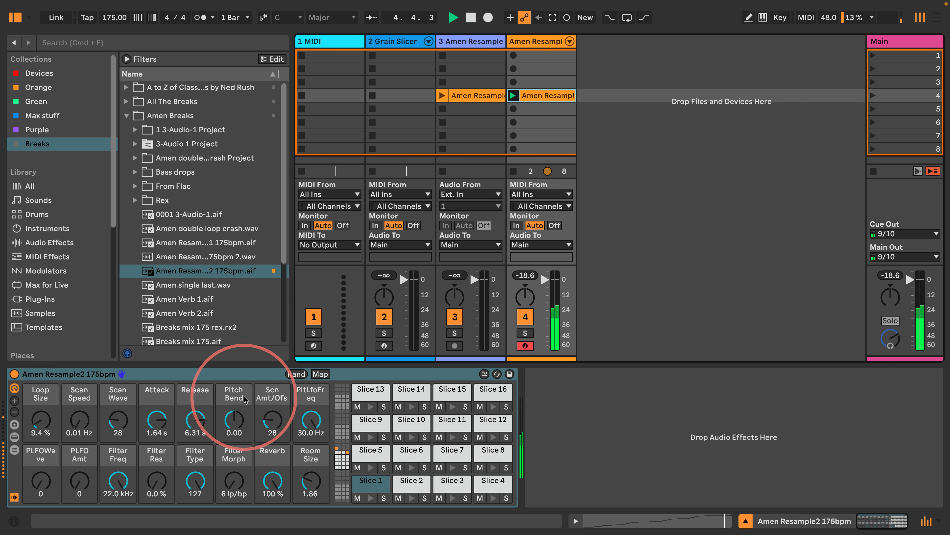
mouse_move(269, 480)
mouse_down()
mouse_move(269, 526)
mouse_move(269, 490)
mouse_up()
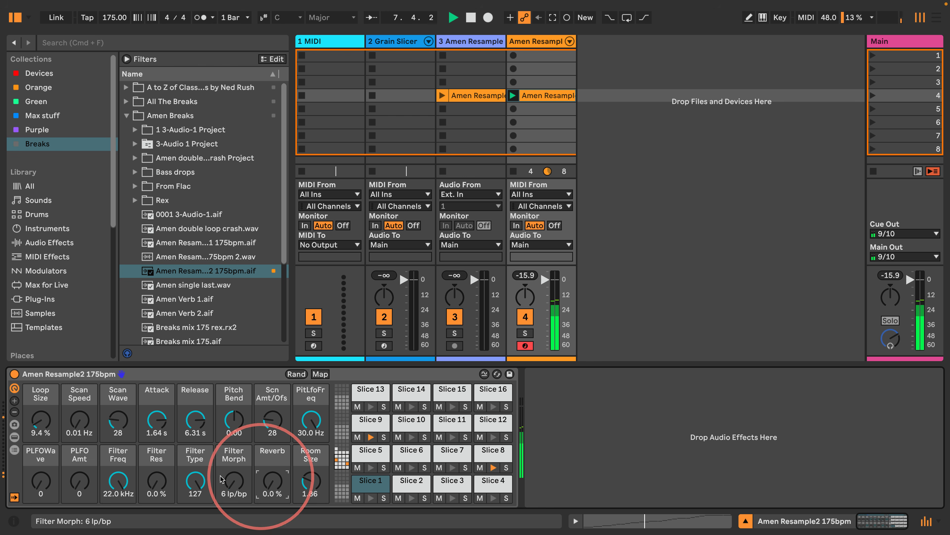
drag(156, 419, 156, 437)
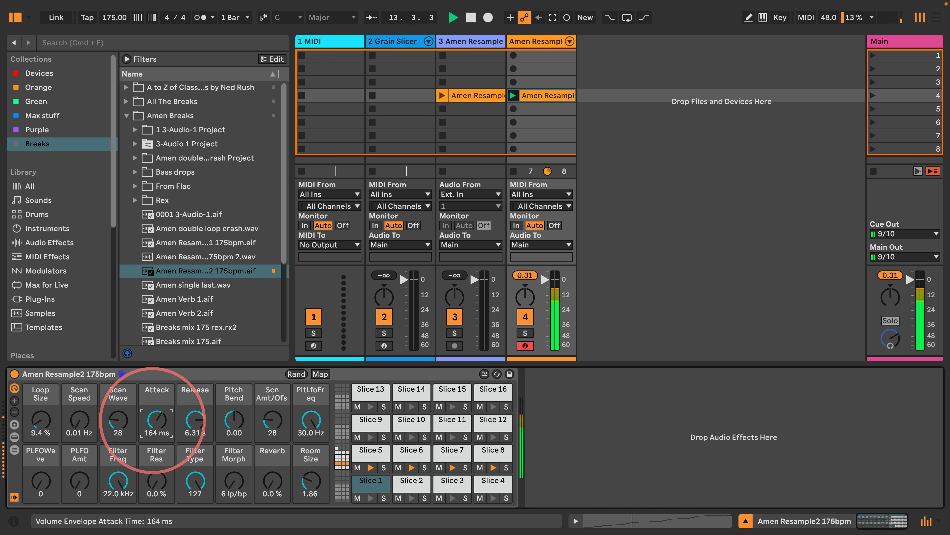
drag(152, 420, 192, 425)
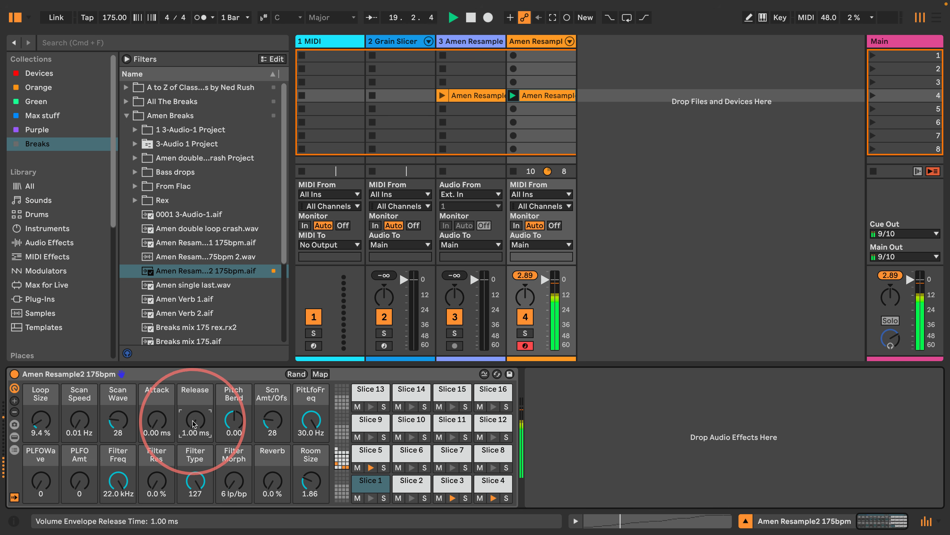
drag(234, 420, 197, 410)
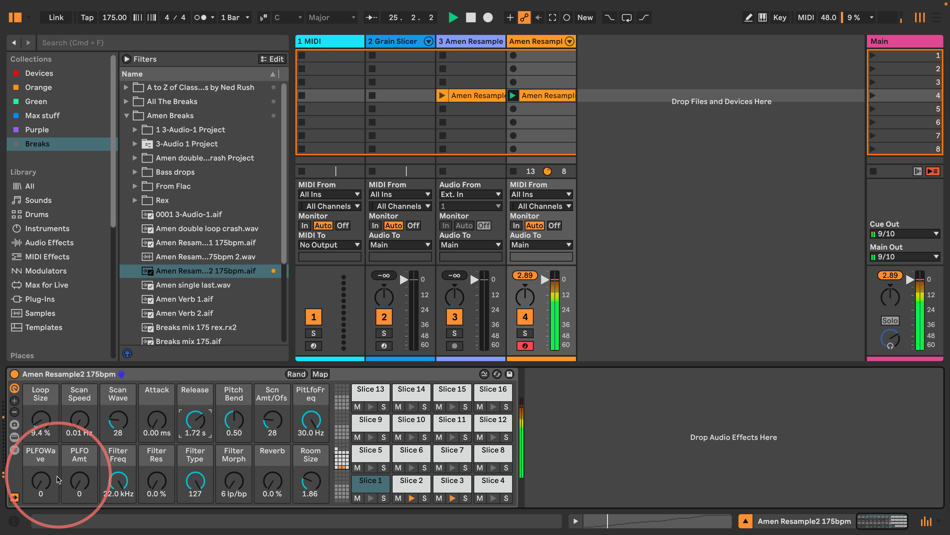
Step: Set the macros to Loop Size 19%, Scan Speed 0.21 Hz, Scan Wave 127, Attack 1.22 ms and Release 12.3 ms, keeping Filter Freq at 22.0 kHz
mouse_move(40, 433)
mouse_down()
mouse_move(75, 423)
mouse_move(38, 425)
mouse_up()
drag(115, 421, 115, 420)
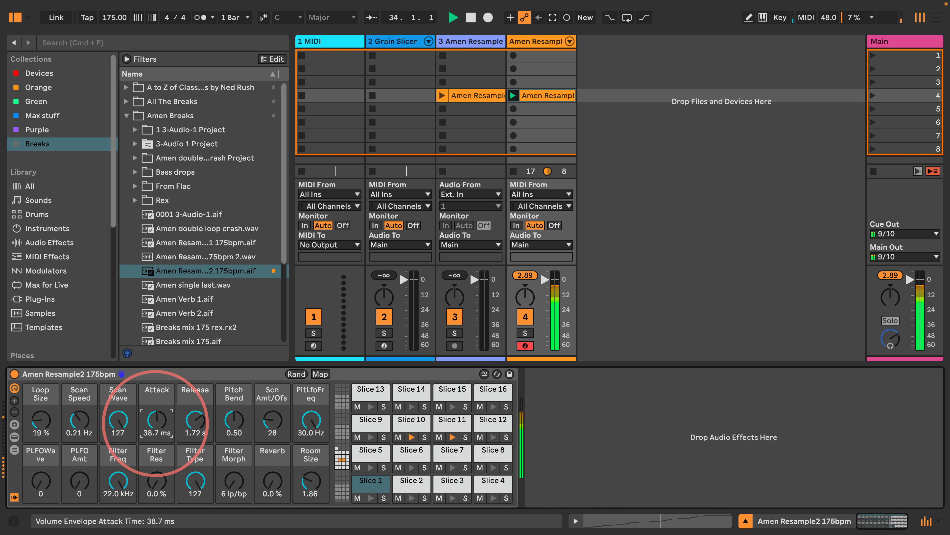
drag(155, 423, 155, 442)
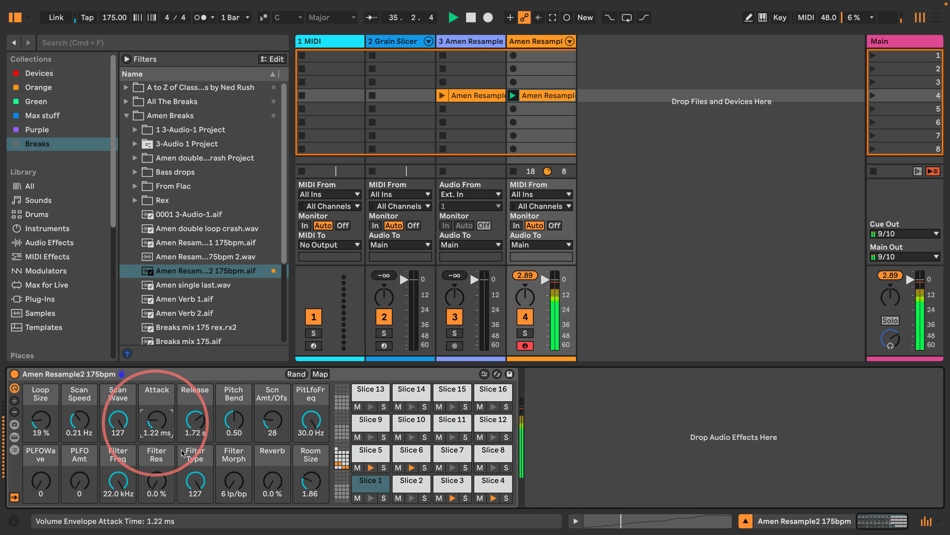
mouse_move(117, 481)
mouse_down()
mouse_move(116, 442)
mouse_move(110, 471)
mouse_up()
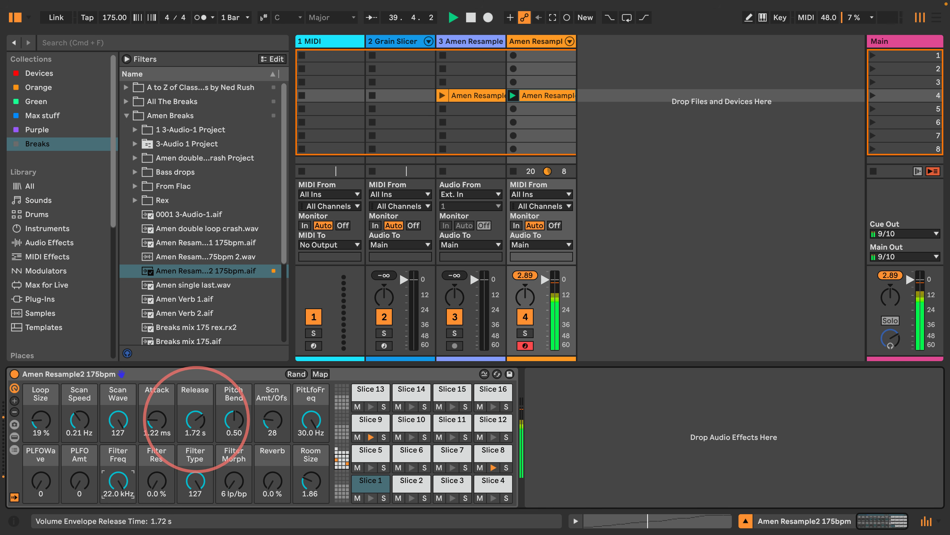
drag(197, 418, 197, 419)
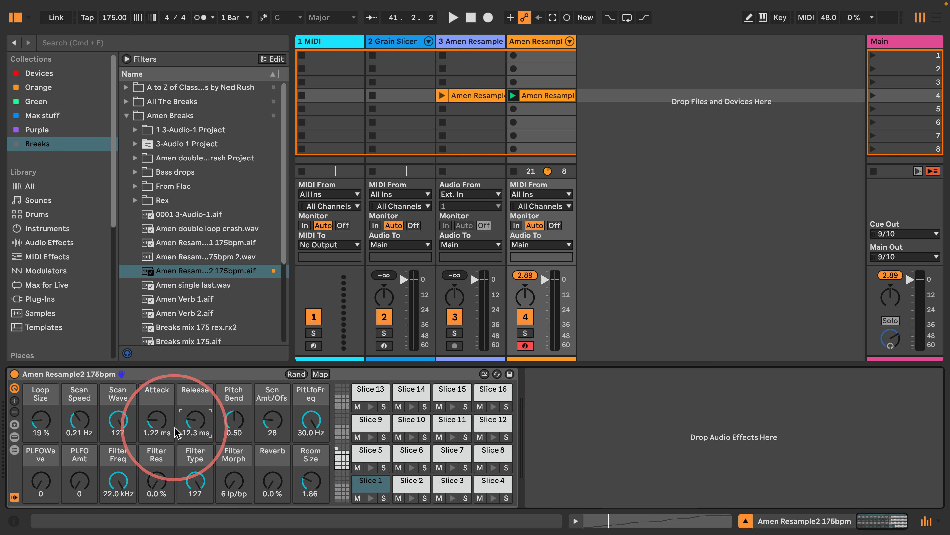
Step: Compare the original Grain Slicer track's rack with the sliced rack, and inspect the Samplers on the pads of slices 1 to 8
click(392, 41)
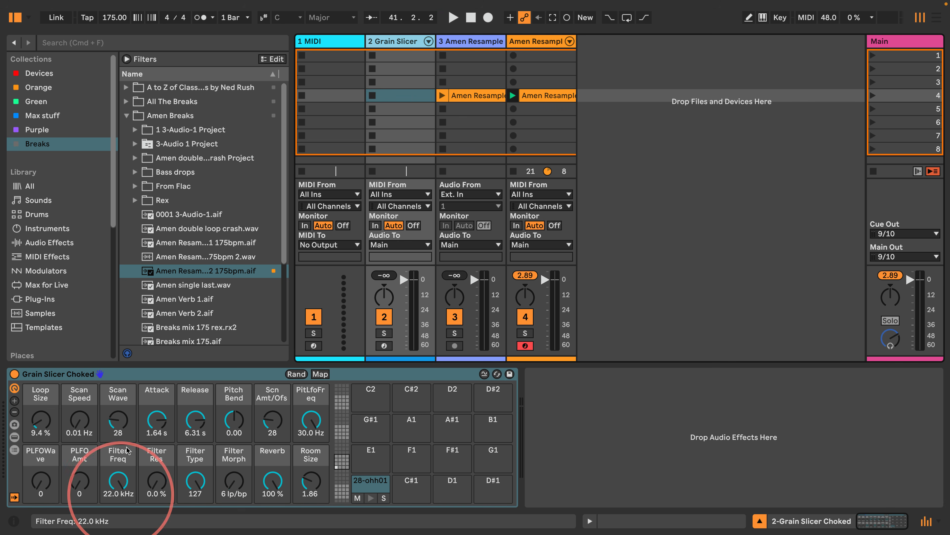
click(539, 41)
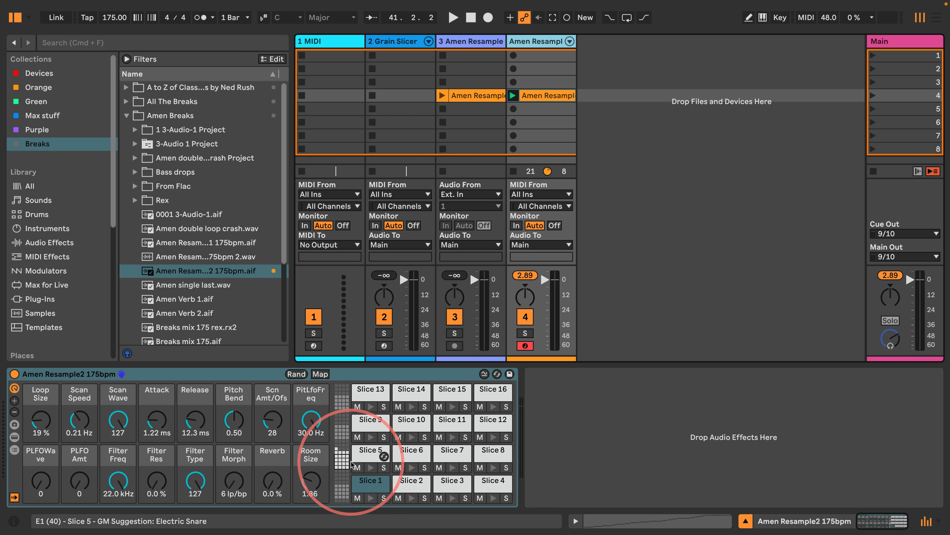
click(363, 484)
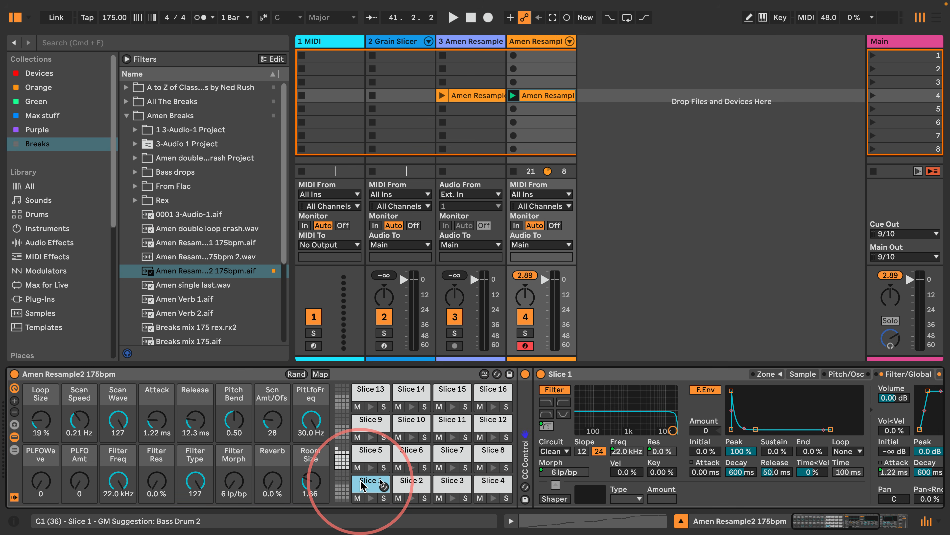
click(411, 484)
click(452, 484)
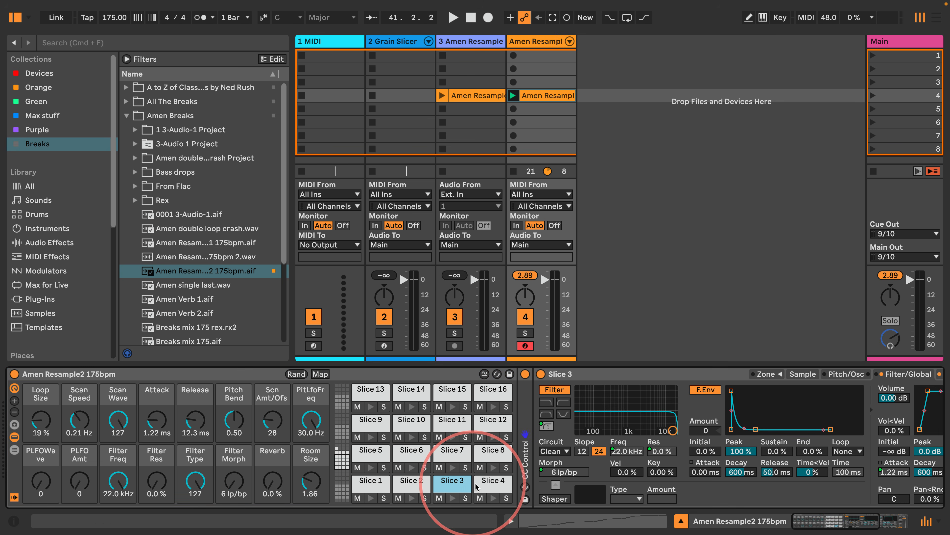
click(480, 486)
click(369, 485)
click(410, 486)
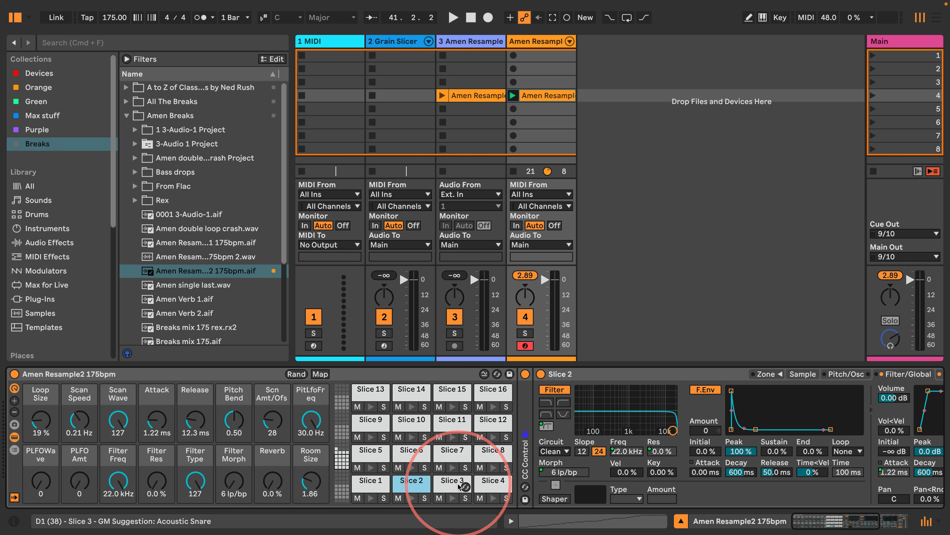
click(459, 486)
click(493, 484)
click(494, 453)
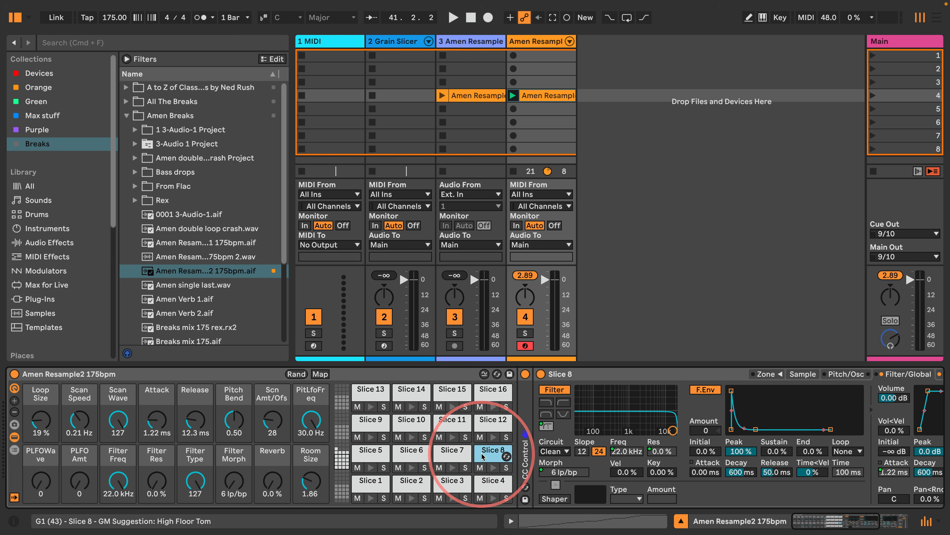
click(443, 453)
click(409, 452)
click(367, 454)
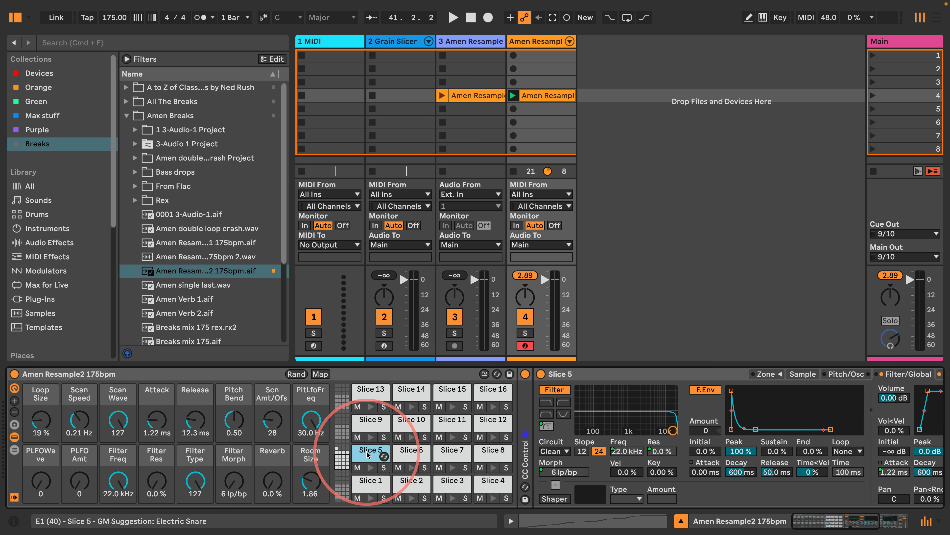
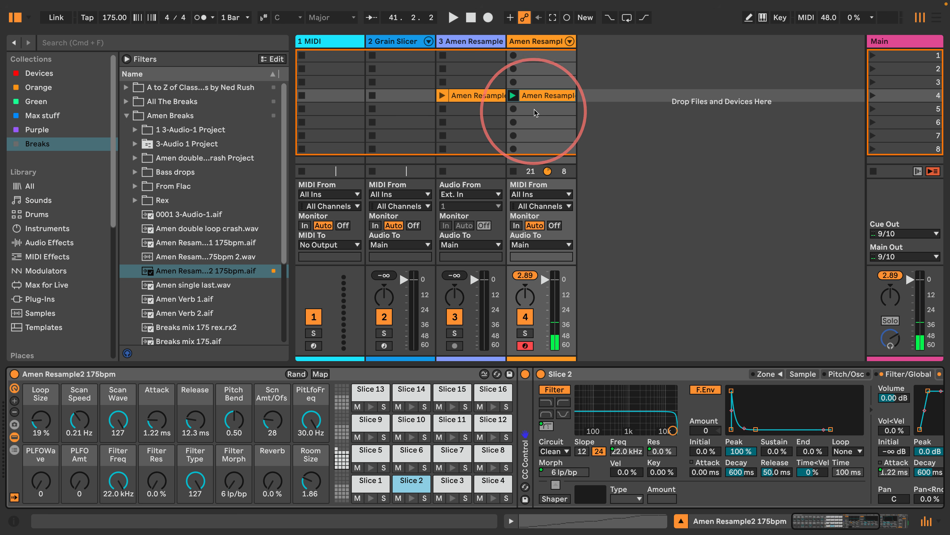
Step: Open the sliced clip's notes with note preview turned on and audition slices 1 to 9 one by one
double_click(537, 95)
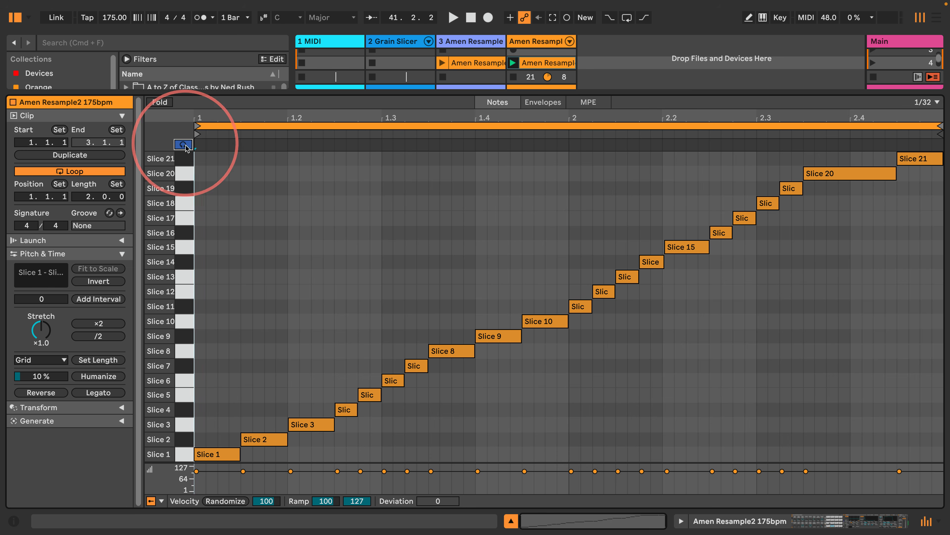
click(182, 452)
click(181, 441)
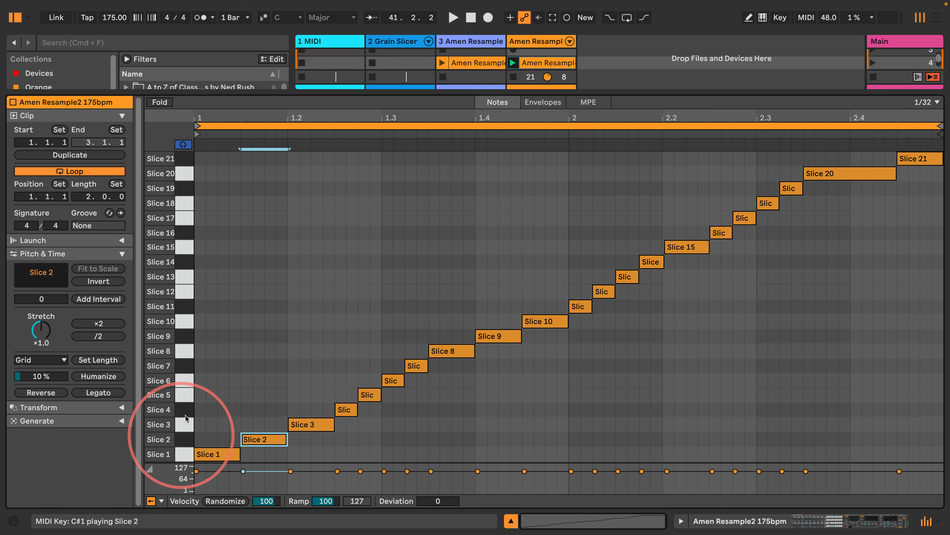
click(182, 425)
click(181, 412)
click(181, 395)
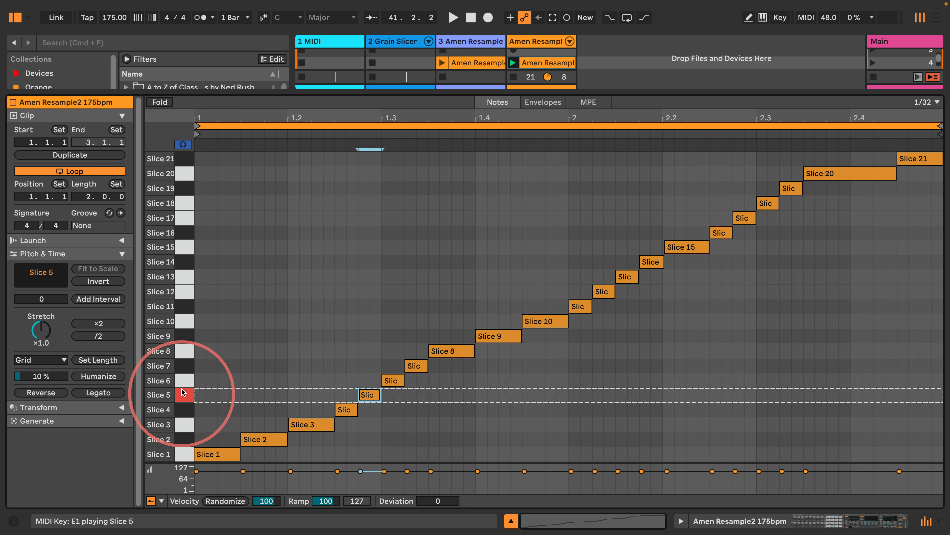
click(182, 380)
click(182, 365)
click(183, 350)
click(184, 335)
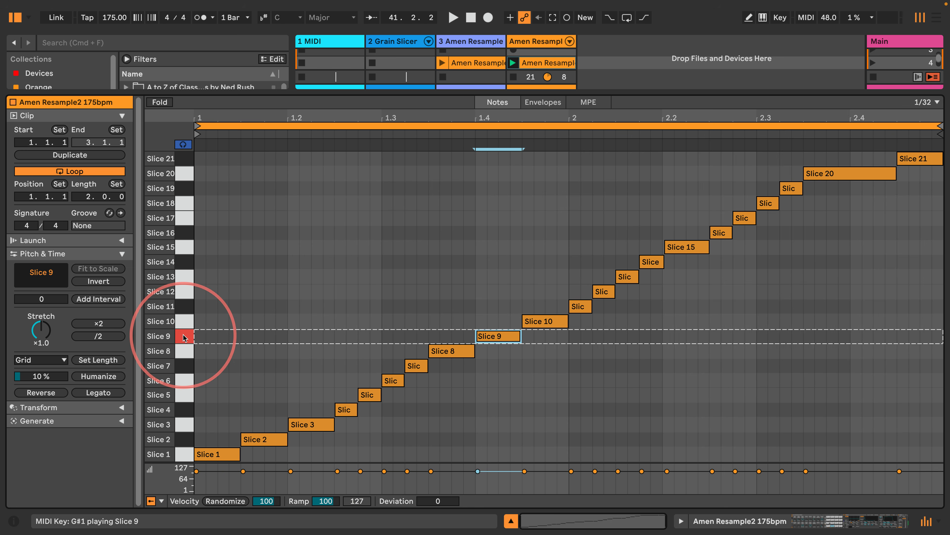
Step: Show the sliced track's rack and set its macros to Loop Size 8.7%, Scan Wave 4 and Scan Speed 0.83 Hz
click(539, 41)
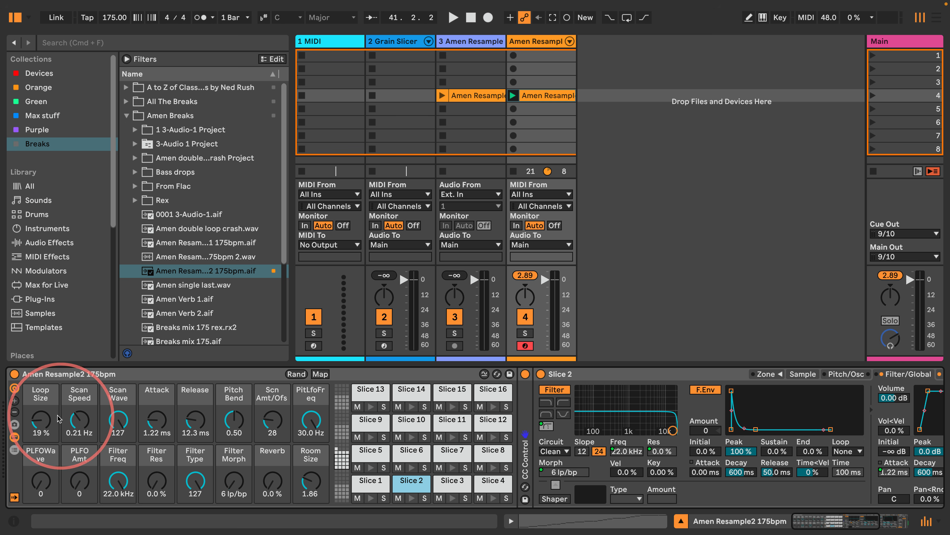
drag(40, 419, 80, 417)
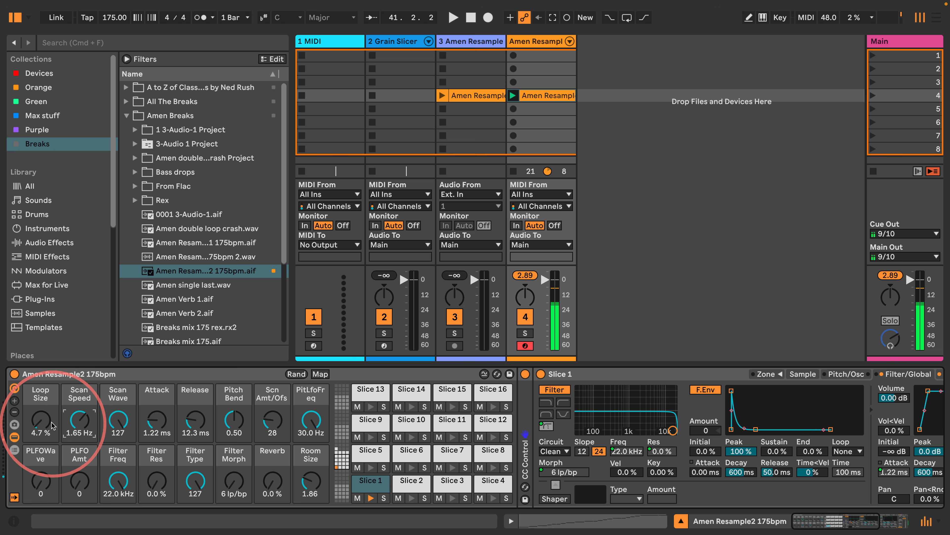
drag(40, 425, 40, 422)
drag(117, 420, 116, 430)
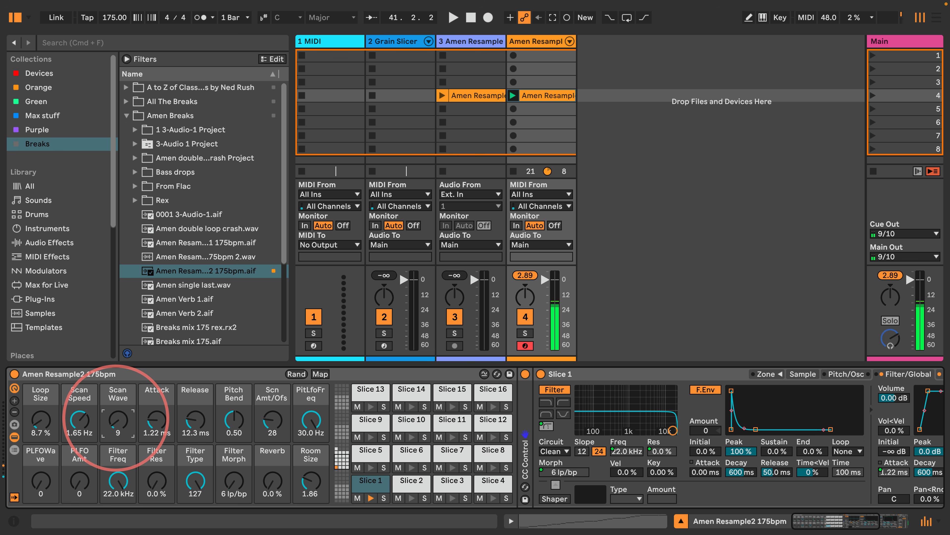
drag(80, 420, 80, 412)
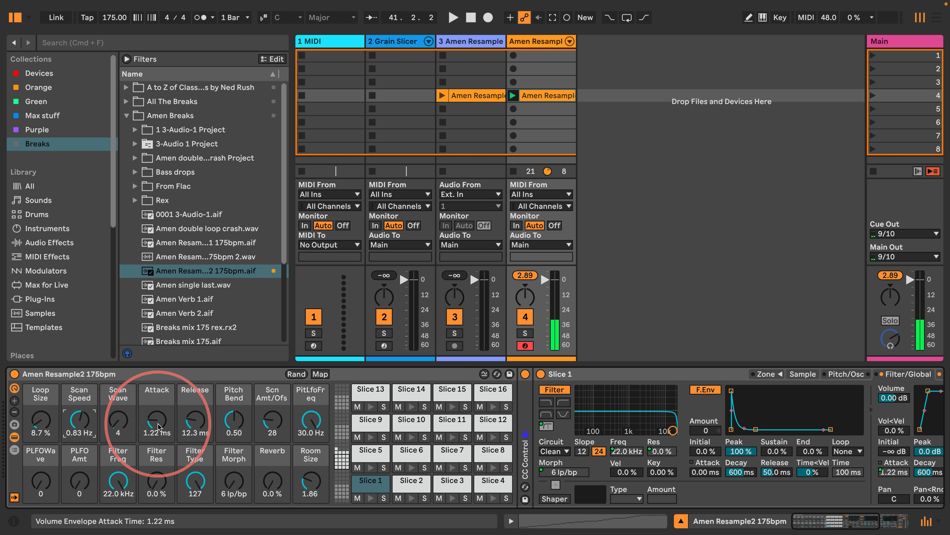
Step: Set the macros to Attack 17.9 ms, Release 4.09 s, Scan Wave 127 and Scan Speed 2.91 Hz
drag(157, 421, 197, 417)
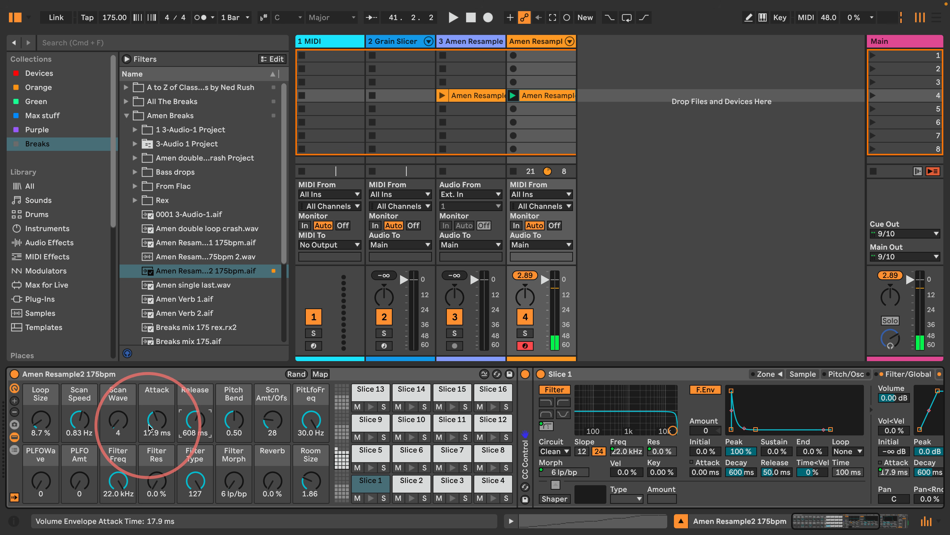
drag(198, 426, 200, 425)
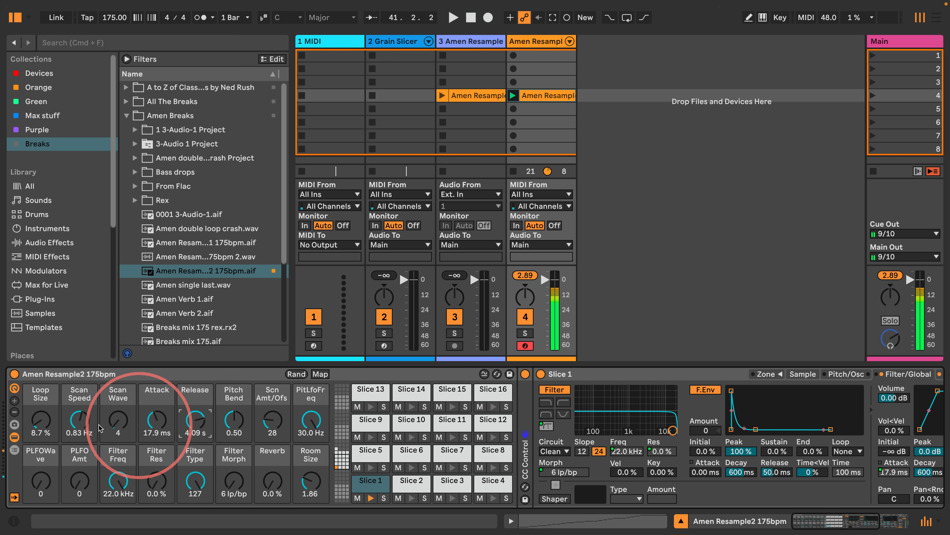
drag(116, 421, 116, 385)
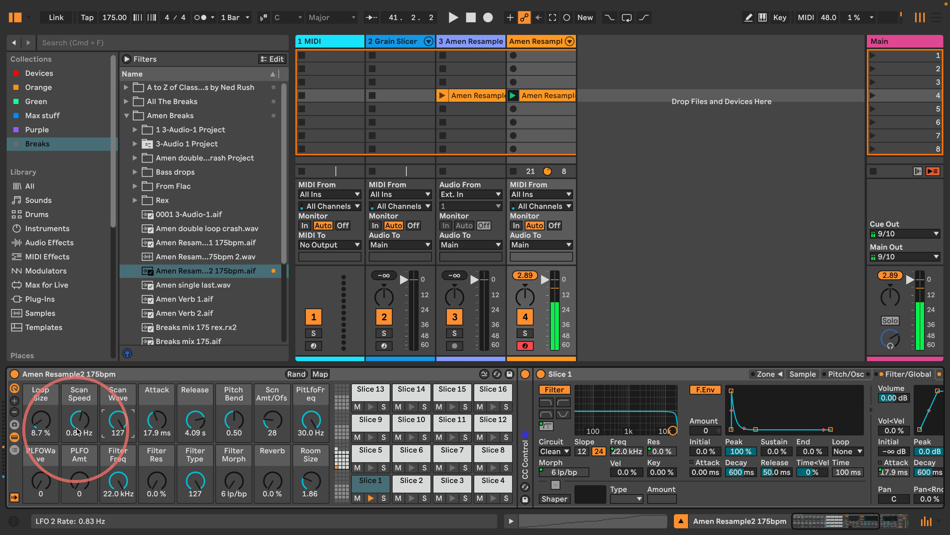
drag(80, 421, 80, 400)
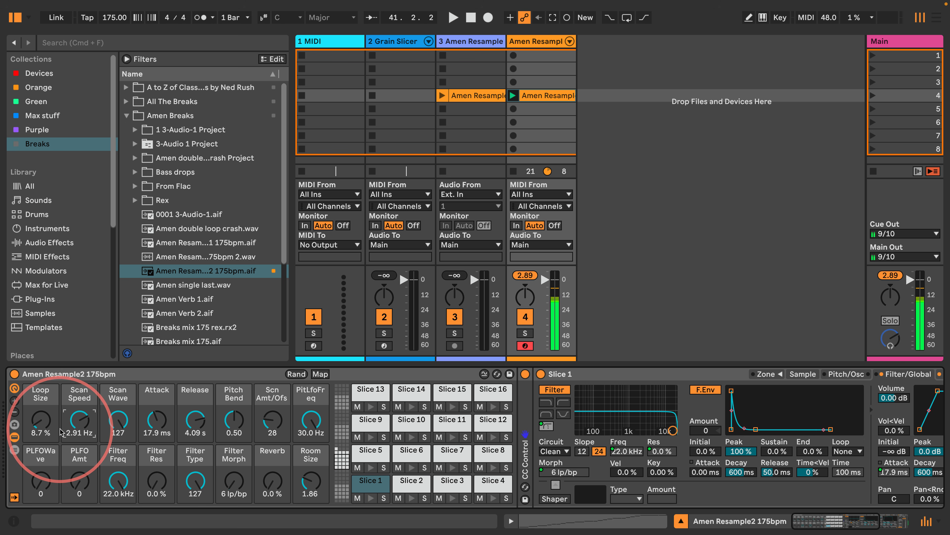
Step: Set the macros to Pitch Bend 0.00, Scn Amt/Ofs 53 and Scan Speed 0.17 Hz
mouse_move(234, 421)
mouse_down()
mouse_move(231, 405)
mouse_move(230, 430)
mouse_move(230, 420)
mouse_up()
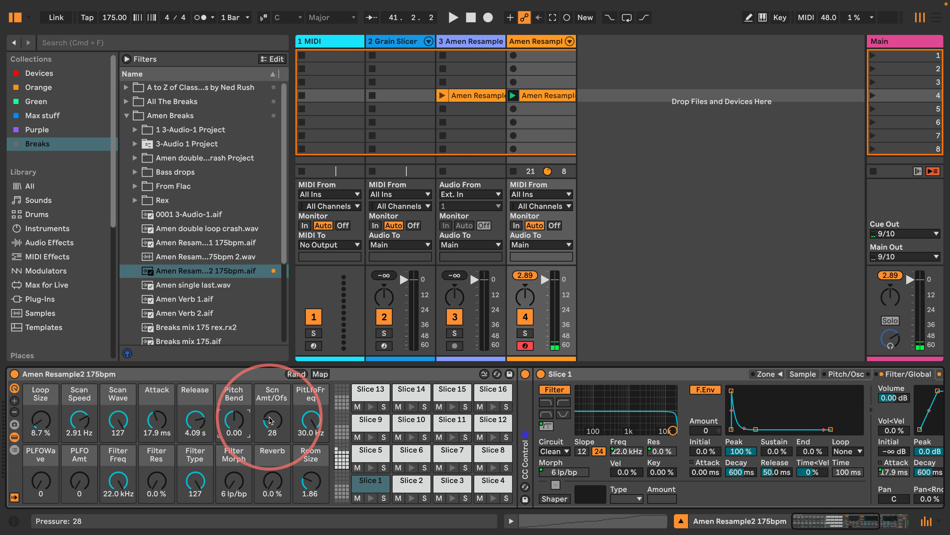
drag(270, 417, 270, 417)
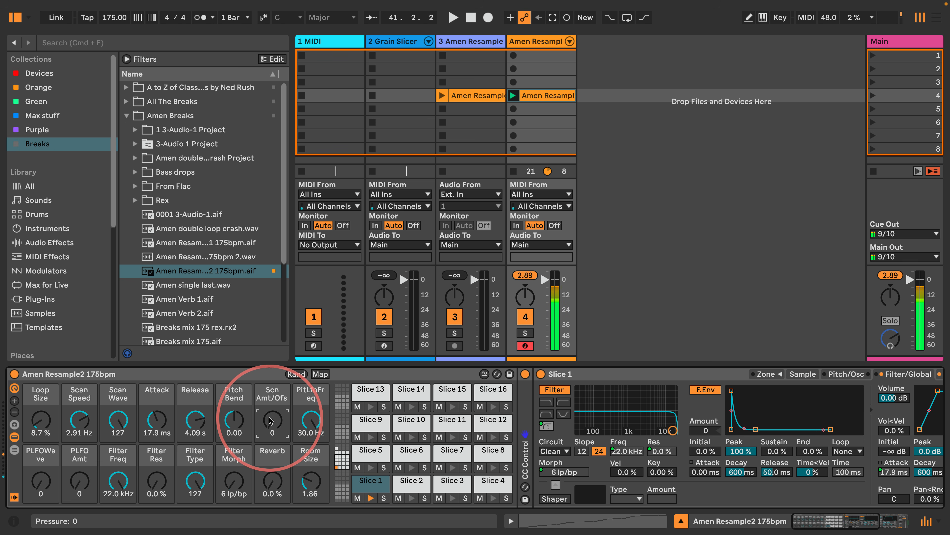
drag(80, 419, 80, 431)
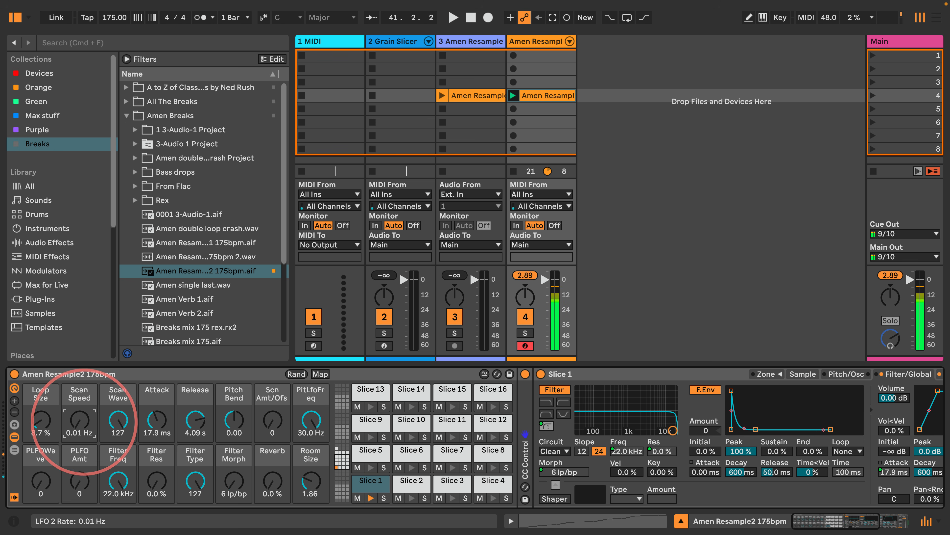
click(278, 424)
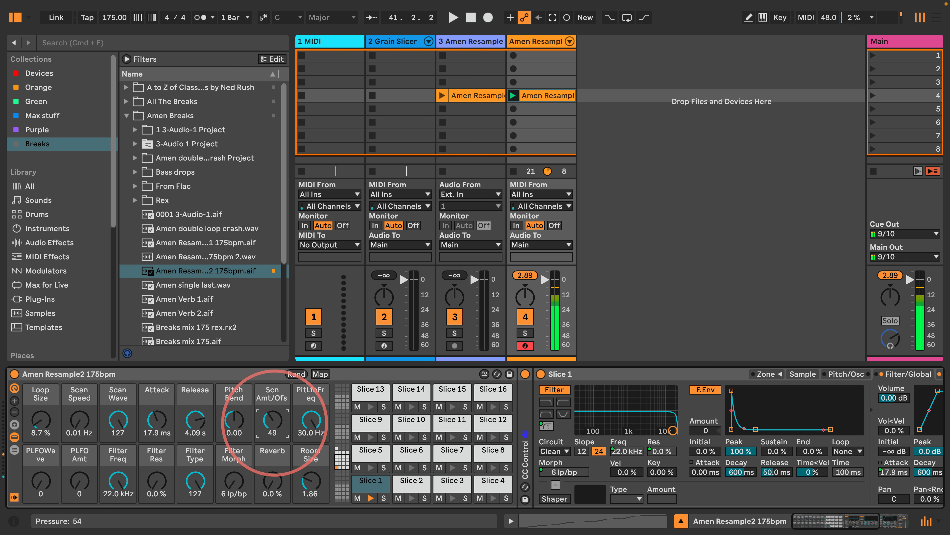
drag(80, 421, 79, 414)
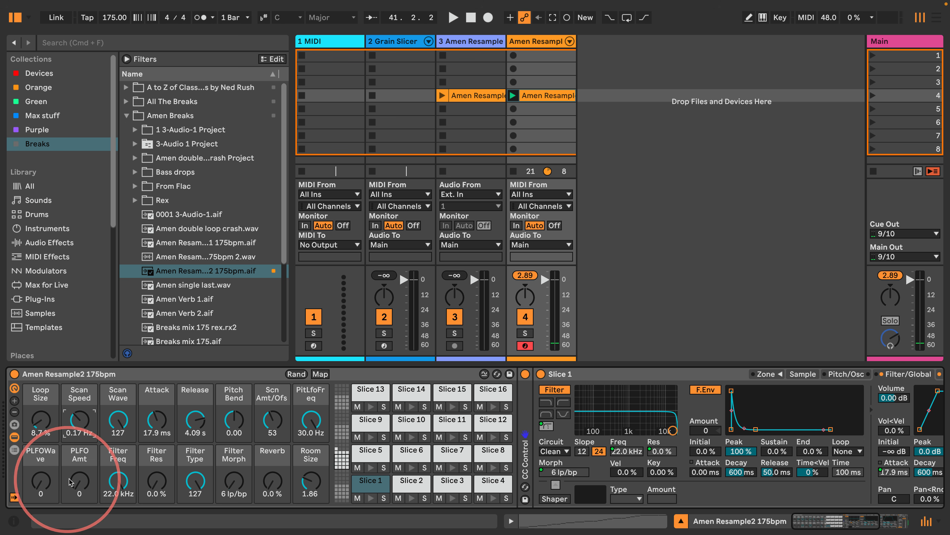
Step: Set the pitch LFO macros to PLFO Amt 127, PLFOWave 127 and PitLfoFreq 0.14 Hz
drag(76, 482, 76, 430)
drag(42, 482, 42, 431)
drag(310, 420, 310, 428)
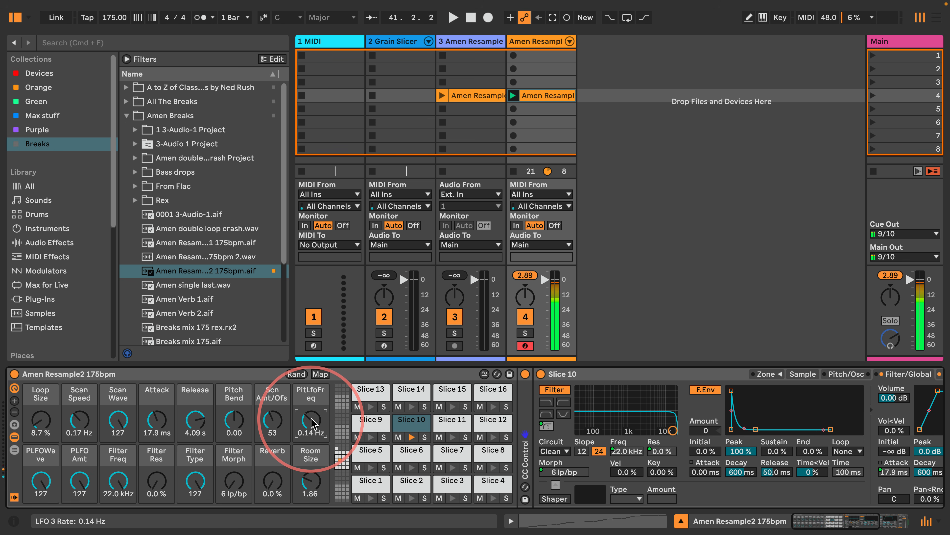
Step: Check the sliced clip's notes, play the clip and set the macros to PLFOWave 51 and PLFO Amt 0
key(space)
key(space)
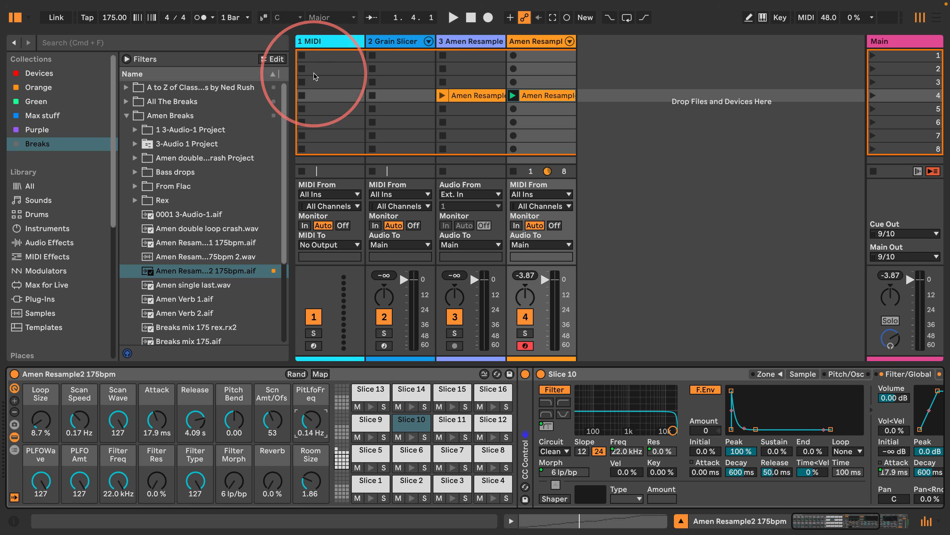
double_click(548, 96)
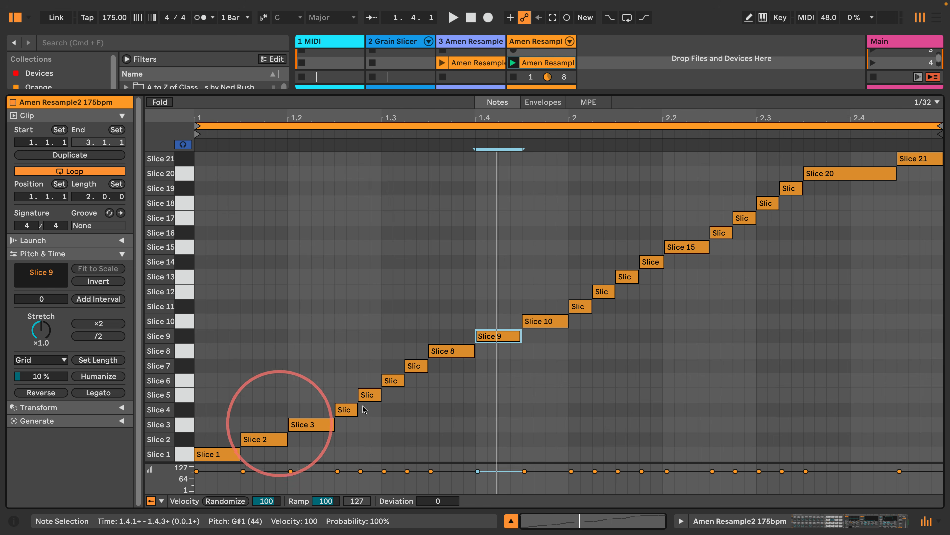
click(783, 522)
key(space)
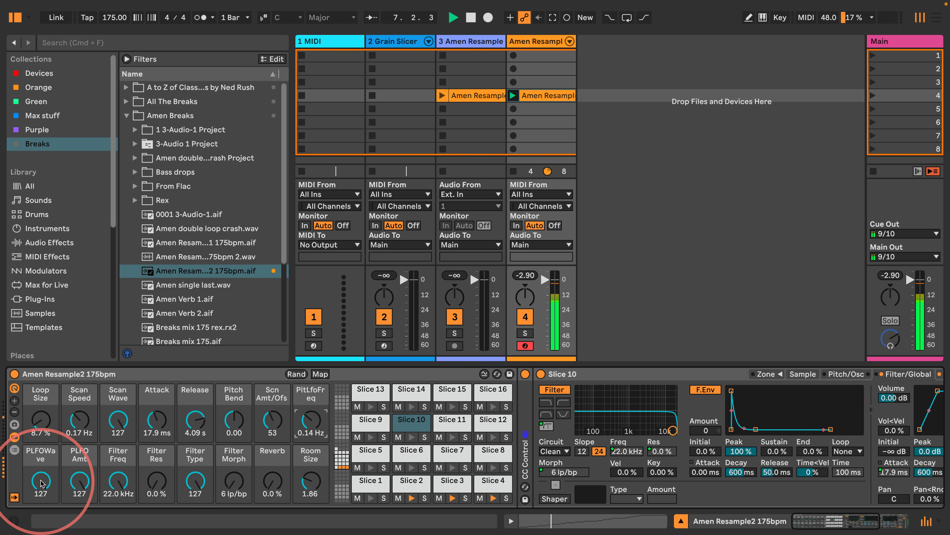
drag(41, 479, 76, 481)
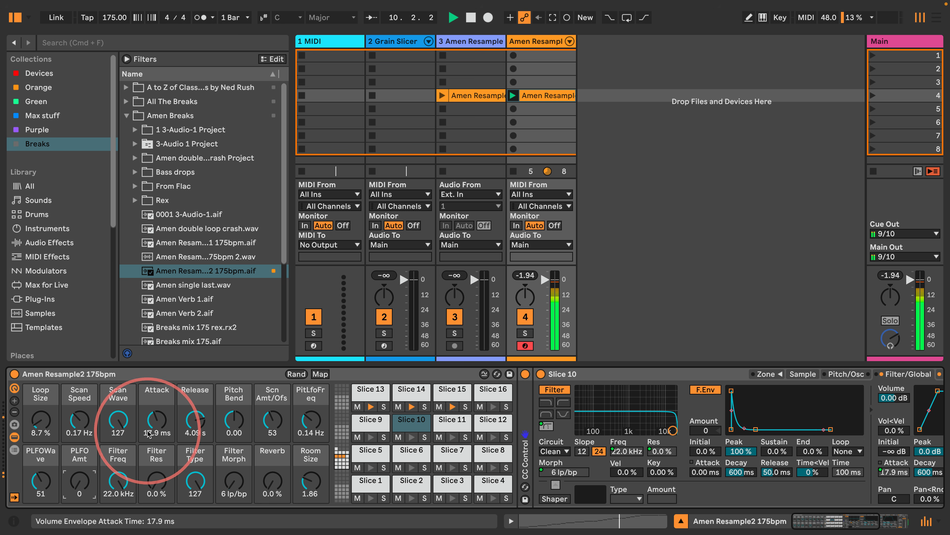
key(space)
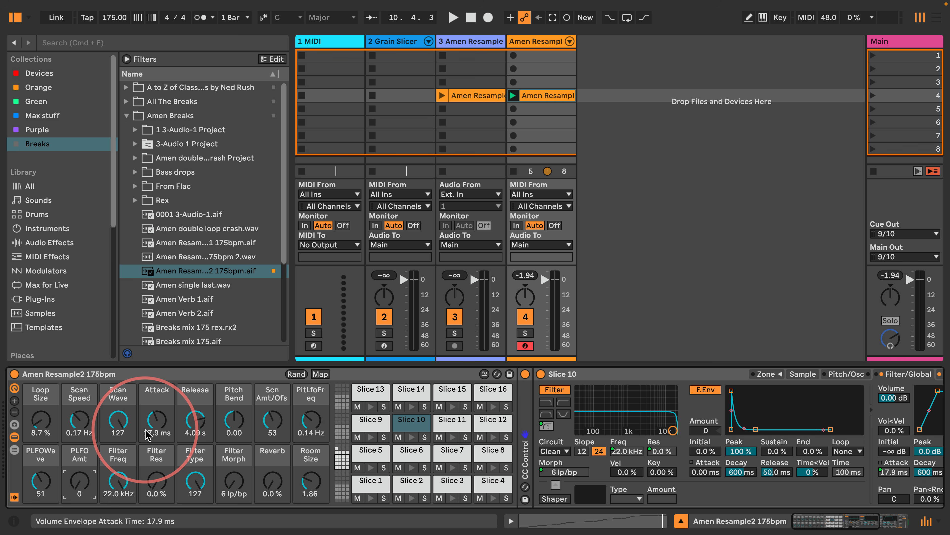
Step: Play the clip, try the reverb fully wet, and set the macros to Room Size 14.72 and Reverb 29%
key(space)
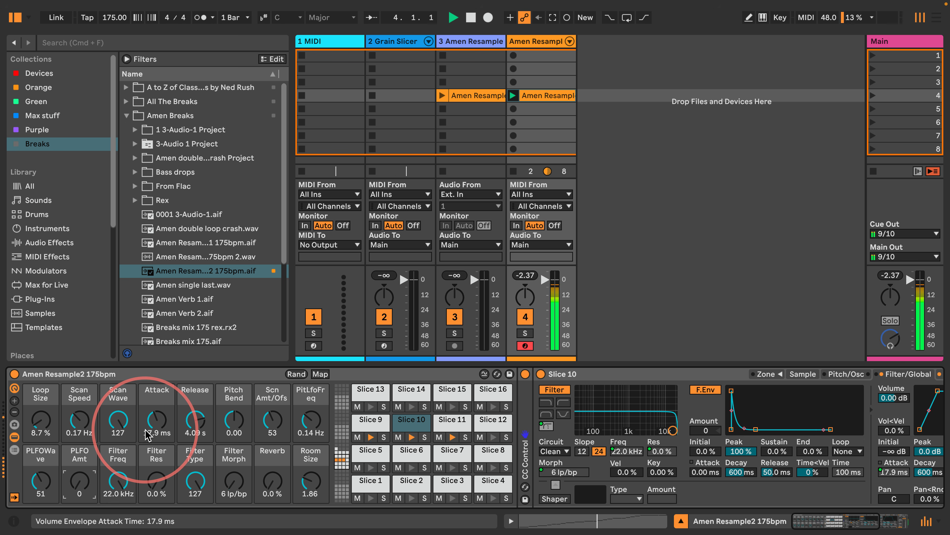
drag(271, 485, 271, 430)
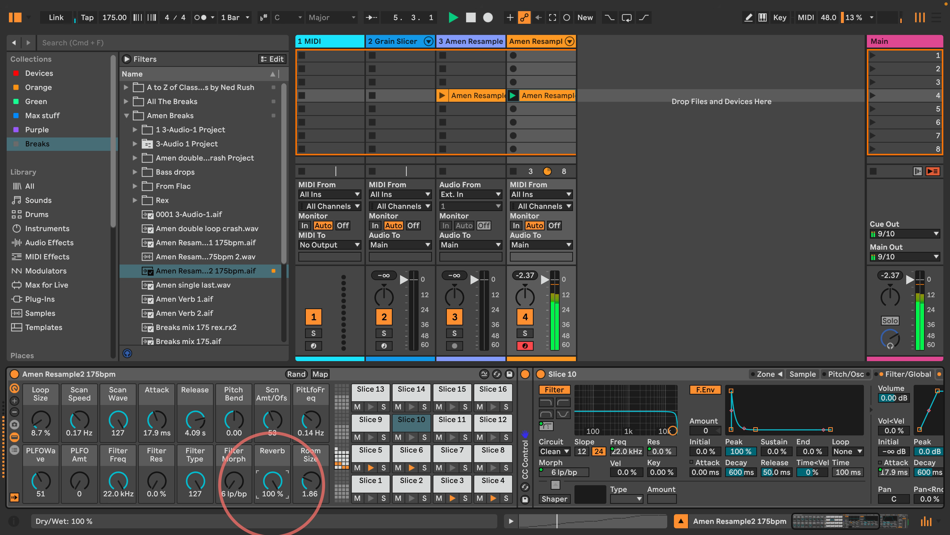
drag(311, 482, 311, 513)
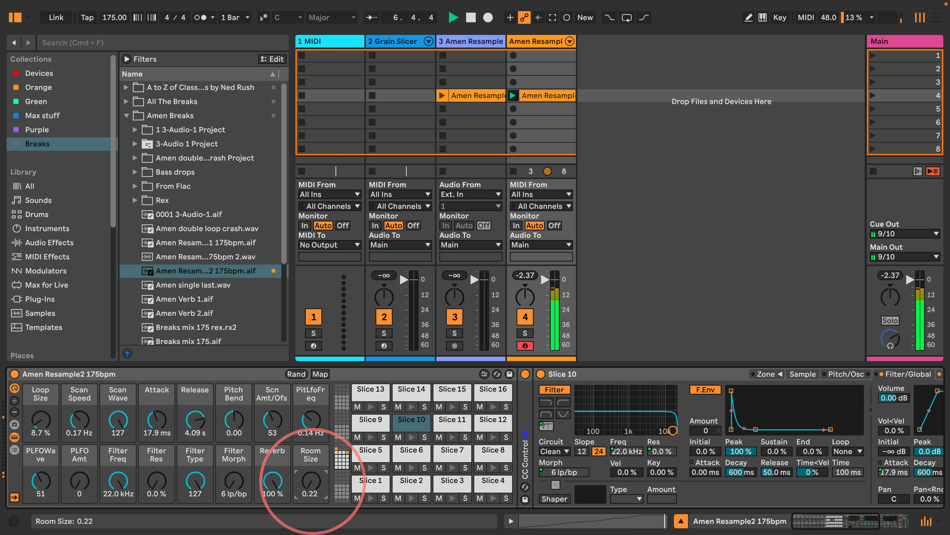
drag(313, 481, 313, 451)
drag(271, 475, 270, 515)
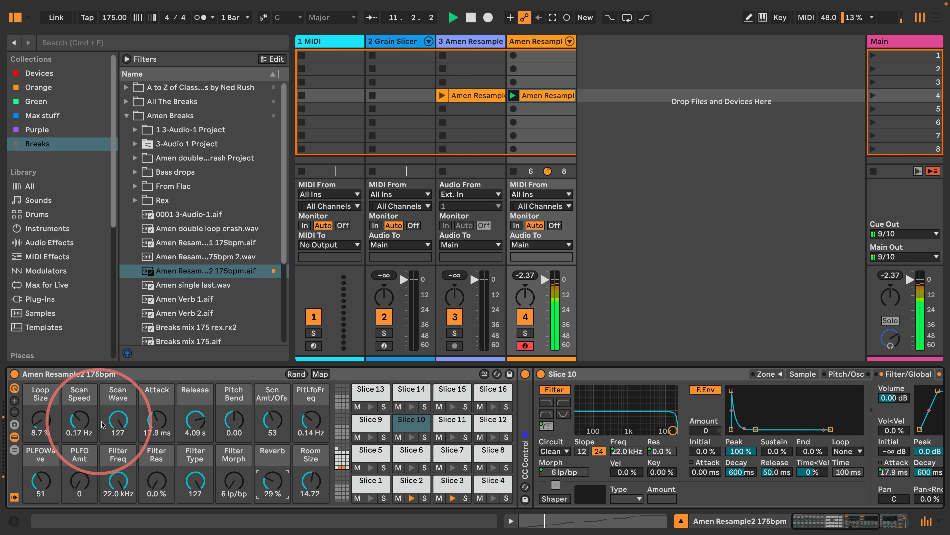
Step: Tighten the slices by setting the macros to Loop Size 0.0%, Attack 0.00 ms and Release 1.00 ms
mouse_move(40, 422)
mouse_down()
mouse_move(40, 408)
mouse_move(43, 426)
mouse_up()
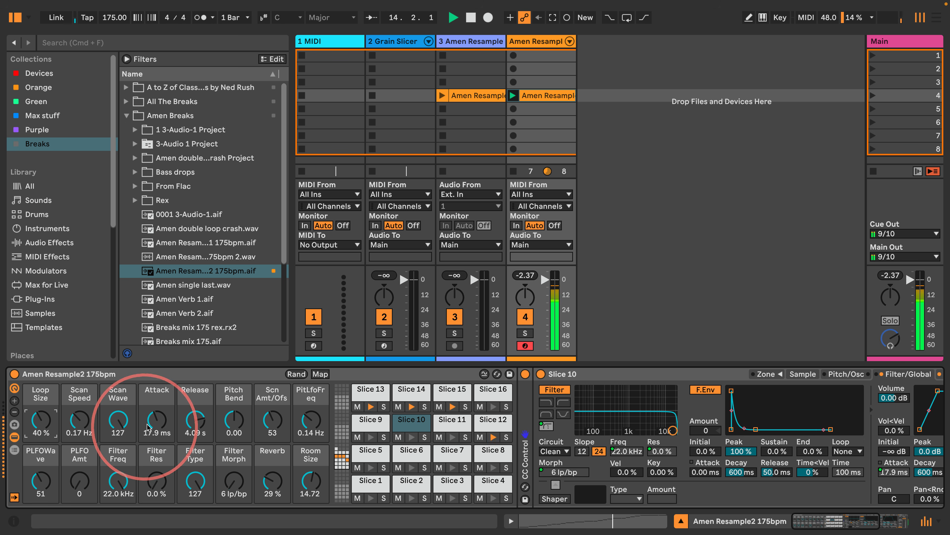
drag(154, 421, 155, 426)
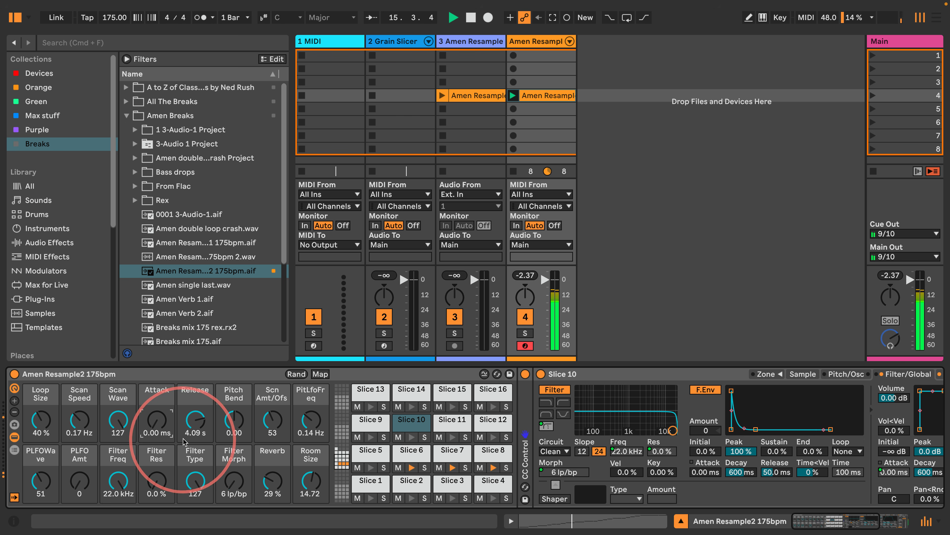
drag(43, 416, 43, 423)
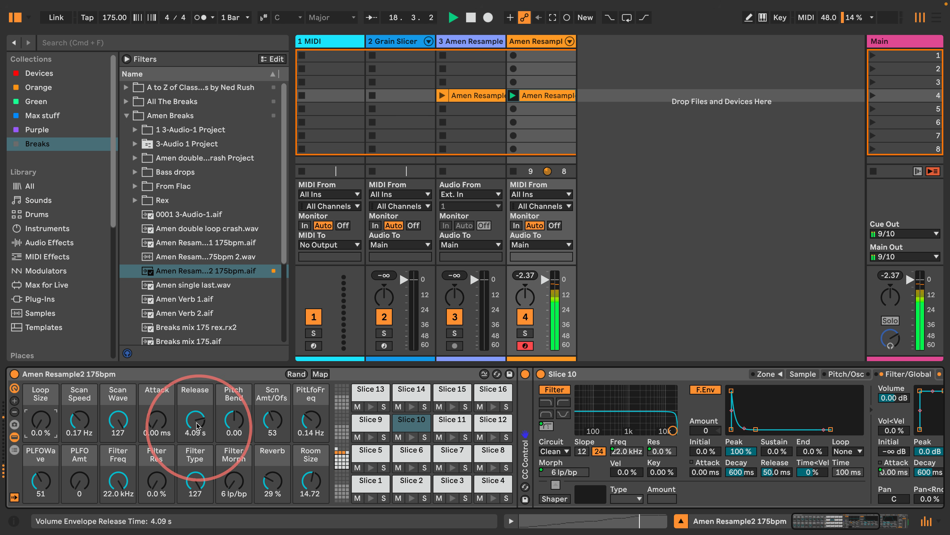
drag(195, 419, 195, 434)
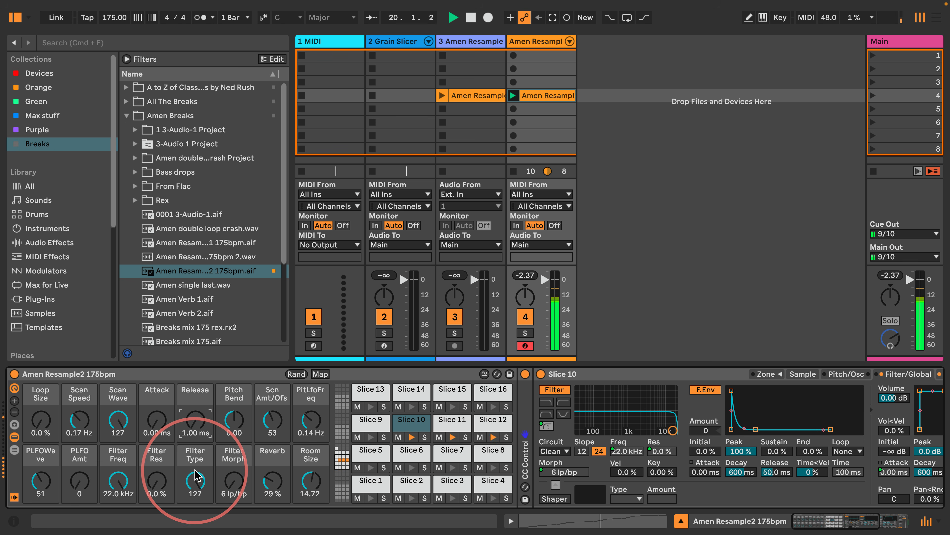
drag(275, 493, 227, 516)
Step: Shorten all the slice notes in the sliced clip together to brief hits and play the clip
double_click(547, 97)
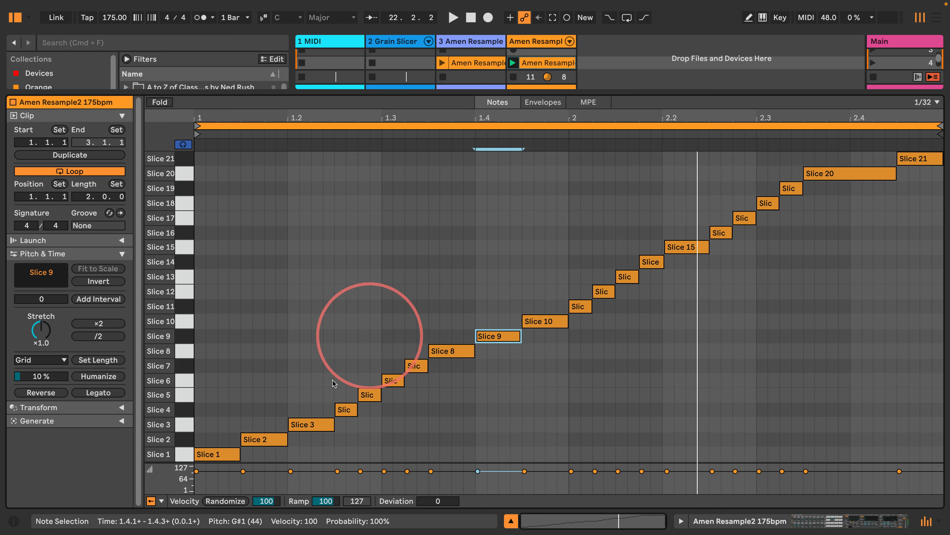
click(217, 404)
key(super+a)
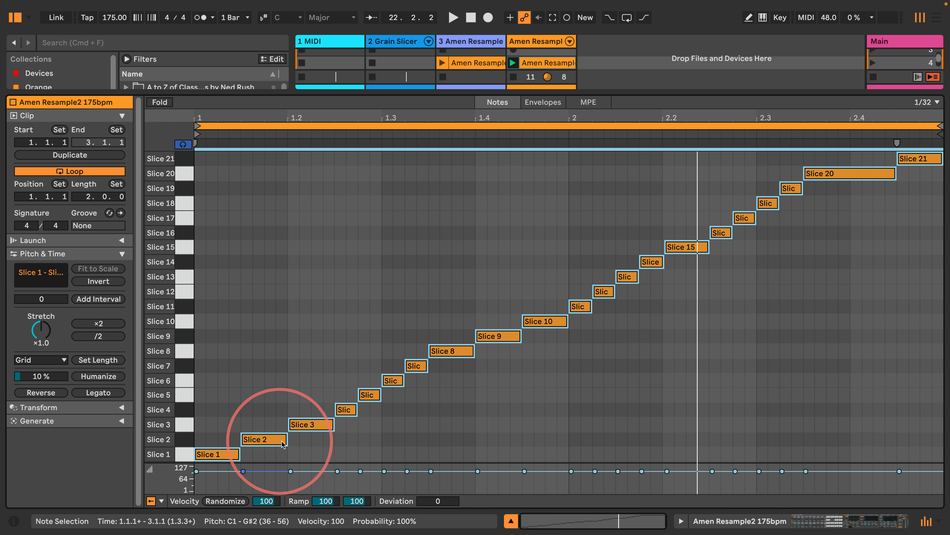
drag(286, 439, 247, 439)
key(space)
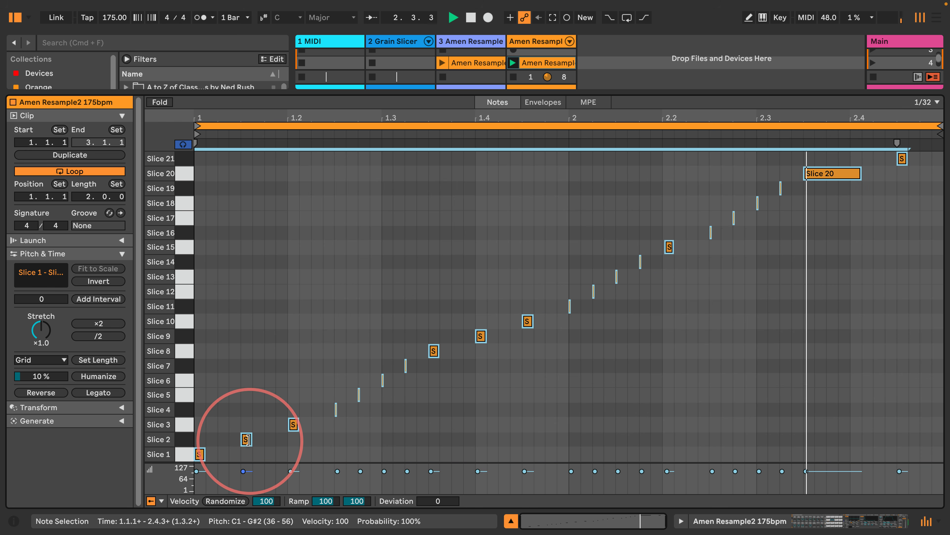
Step: Return to the rack, set Release 304 ms, Loop Size 5.5%, Scan Speed 0.02 Hz and Scan Wave 65, and stop playback
click(681, 521)
drag(195, 428, 188, 426)
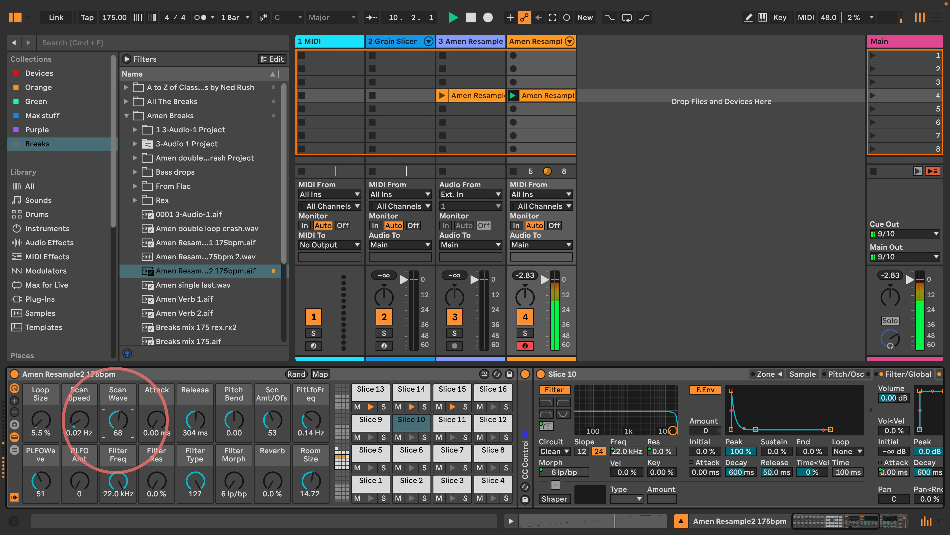
key(space)
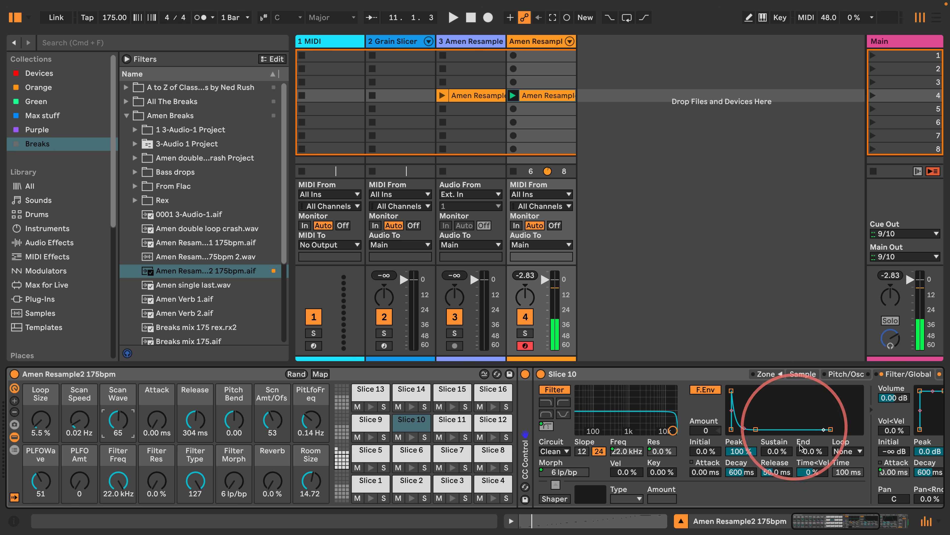
Step: Show the Modulation settings of Slice 10's Sampler and check the macro mapping options for LFO 2's Retrig
click(857, 521)
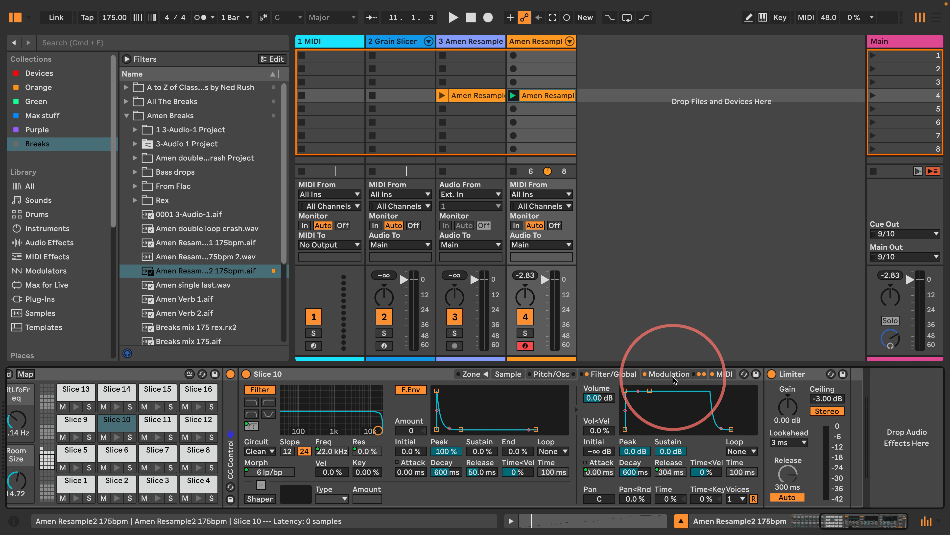
click(669, 374)
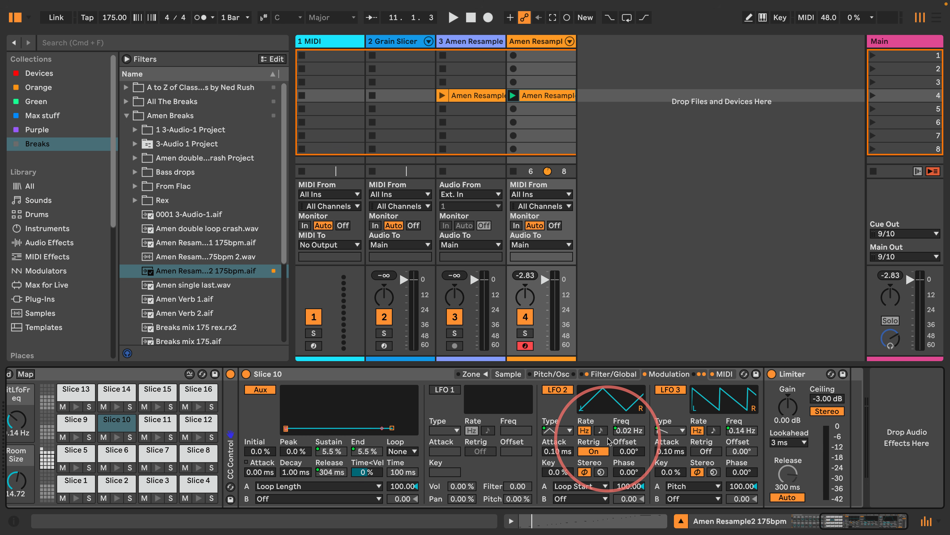
right_click(592, 451)
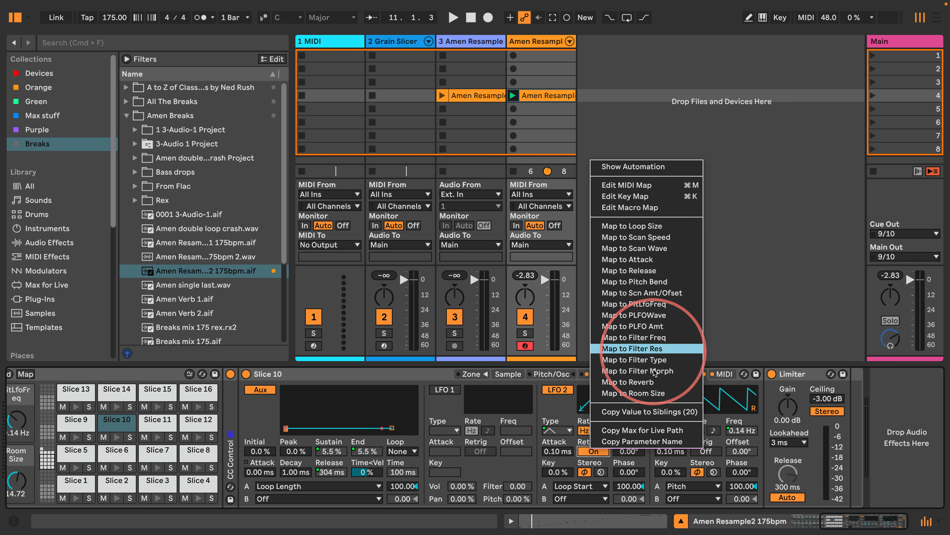
click(558, 418)
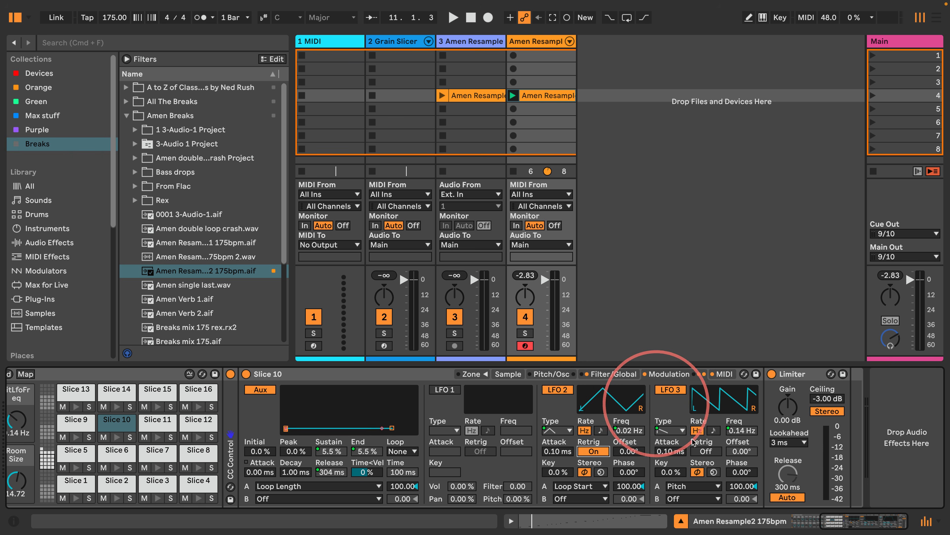
Step: Play the clip and set the rack macros to Filter Freq 5.41 kHz, Filter Res 85% and Filter Morph 64, and stop playback
drag(824, 520, 785, 517)
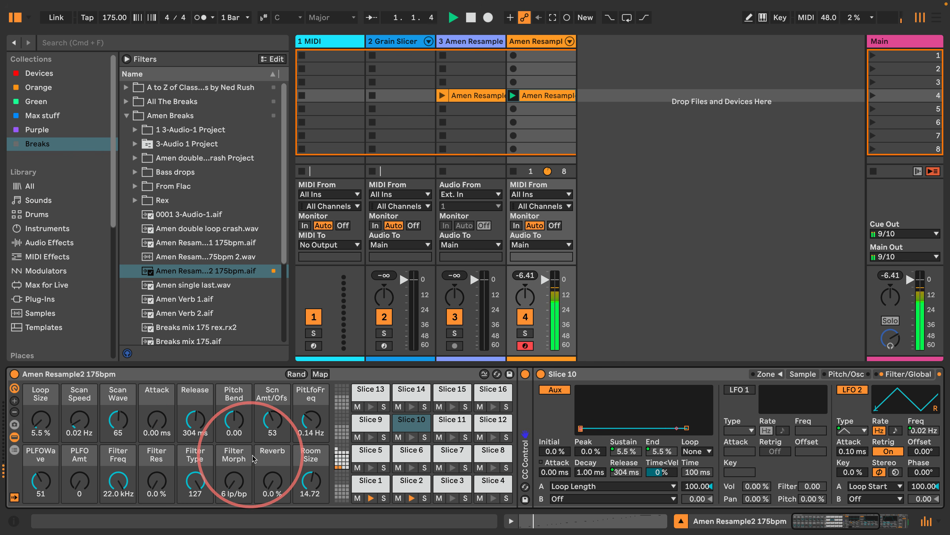
key(space)
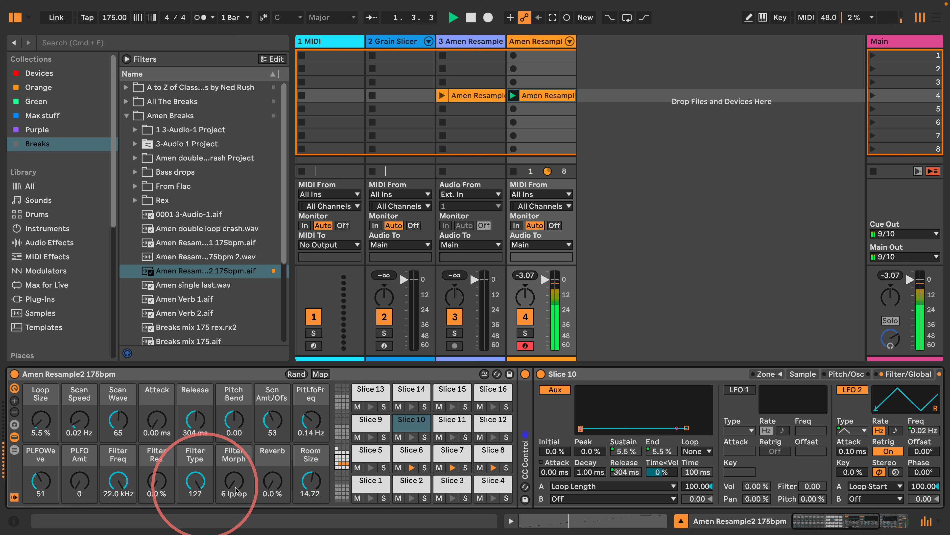
drag(234, 483, 232, 465)
drag(159, 487, 119, 475)
drag(233, 477, 233, 486)
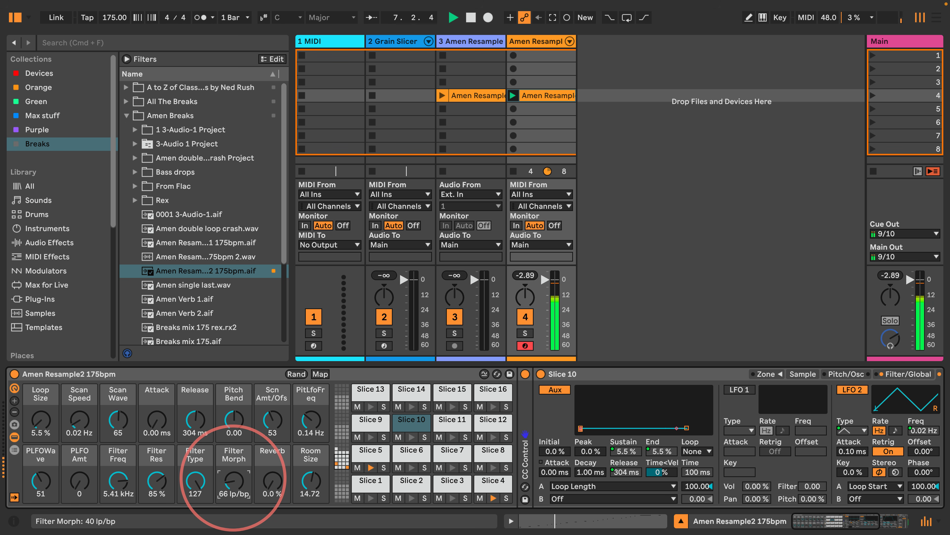
key(space)
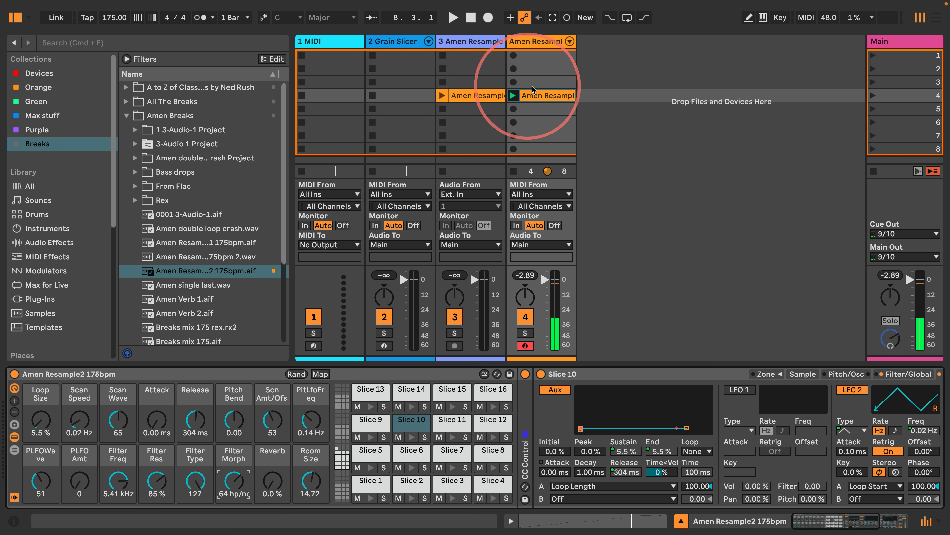
Step: Extend all the slice notes in the Amen Resample2 clip to full legato length and return to the drum rack
double_click(538, 95)
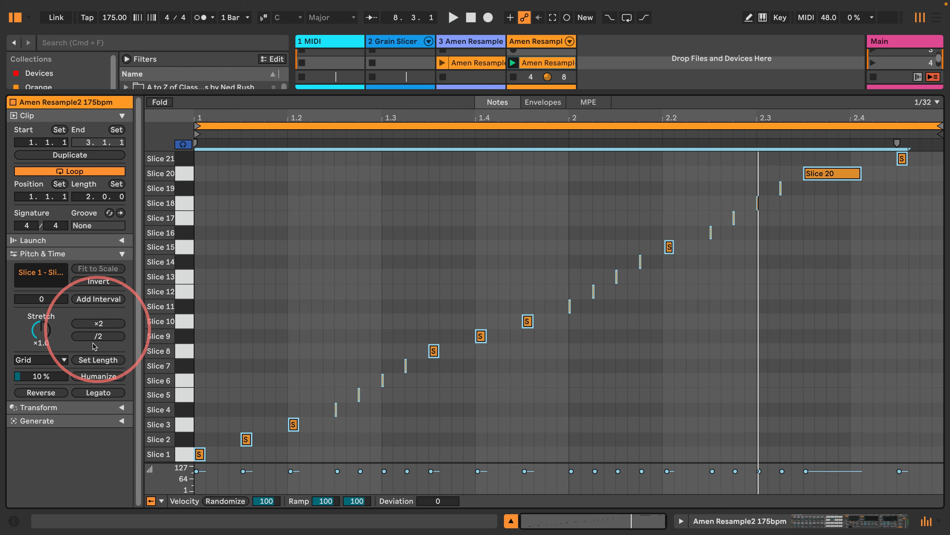
click(81, 392)
click(848, 526)
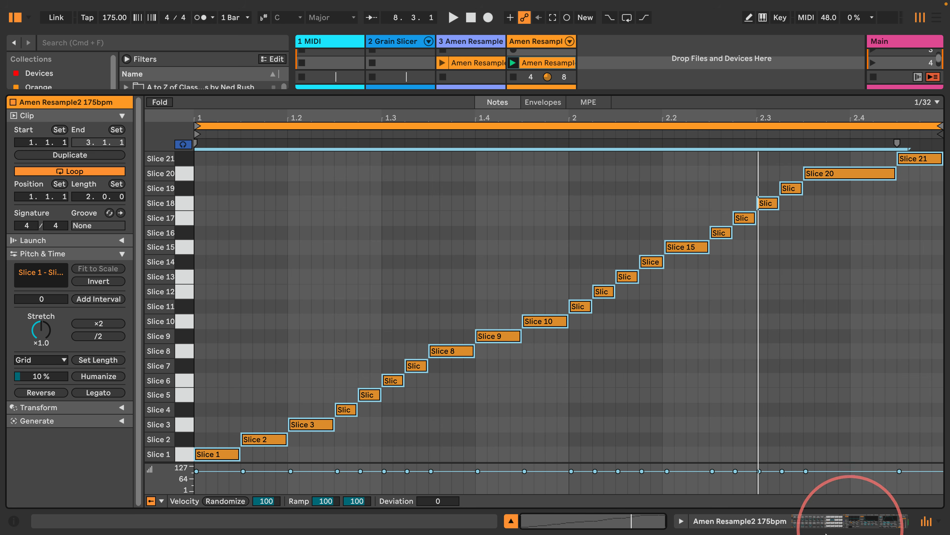
click(749, 522)
Step: Randomize all the rack macros several times, listening to each variation of the sliced clip, and stop playback
click(300, 374)
key(space)
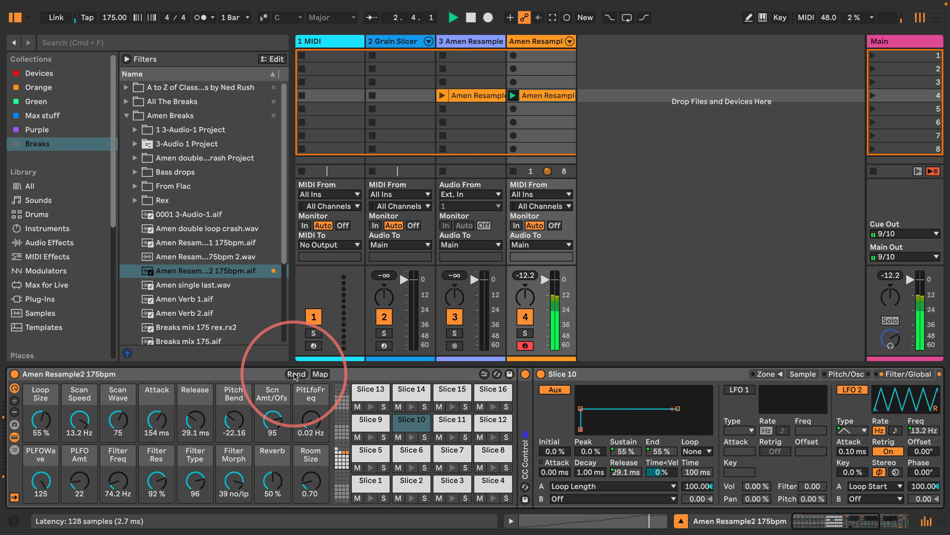
click(296, 374)
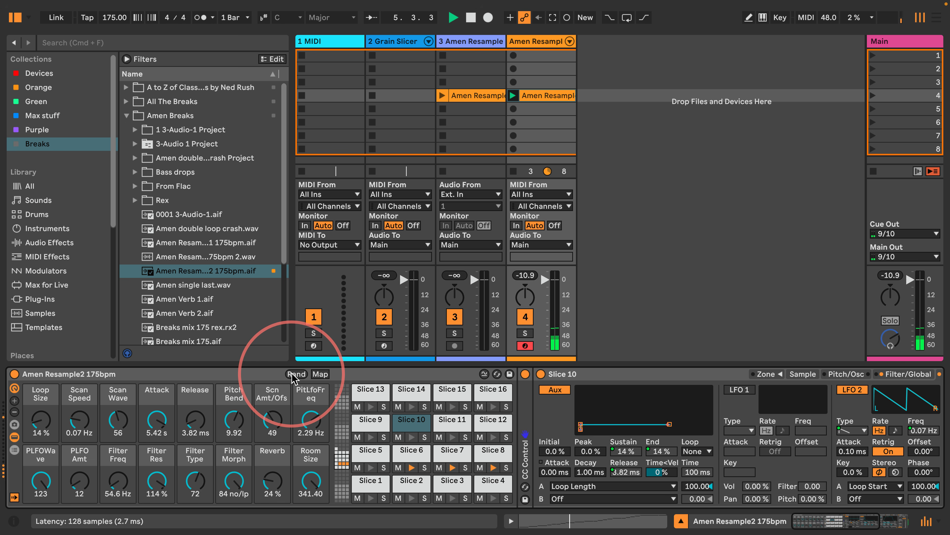
click(291, 374)
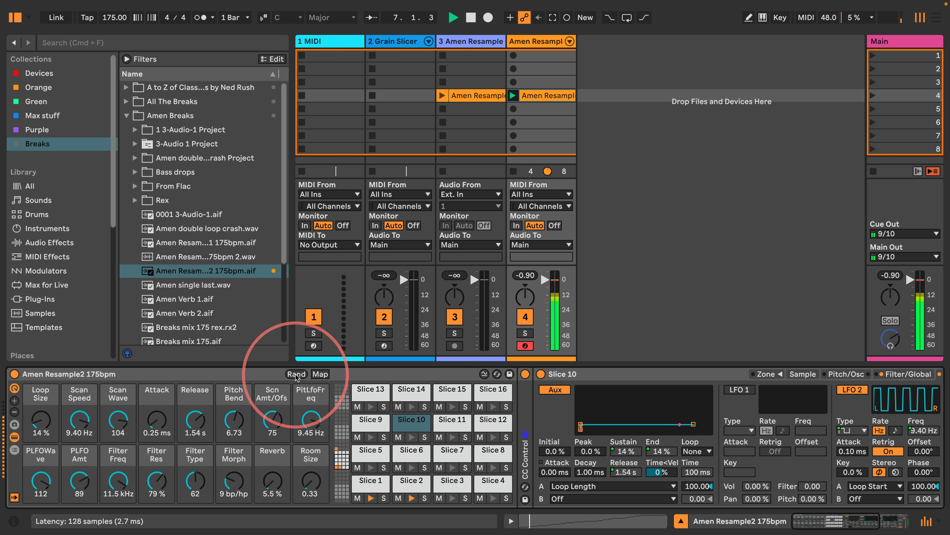
click(293, 374)
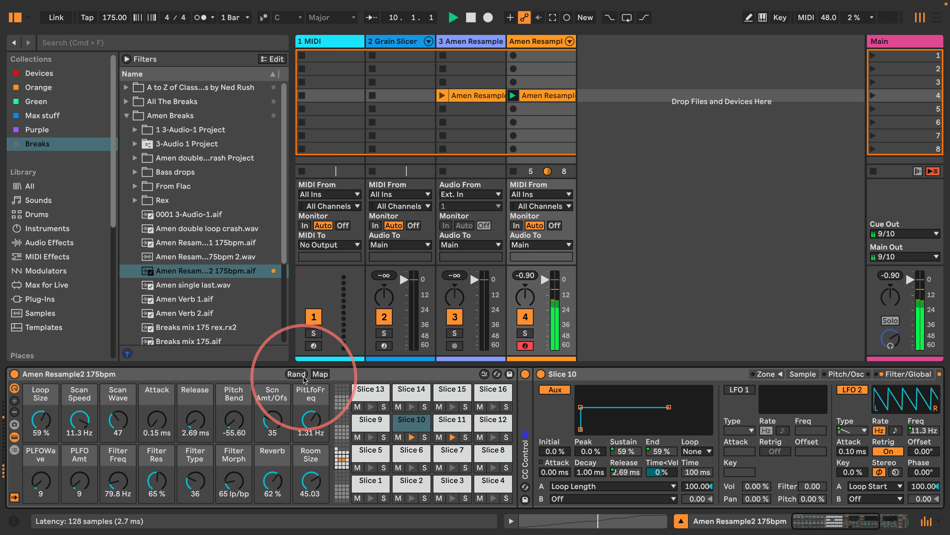
click(294, 373)
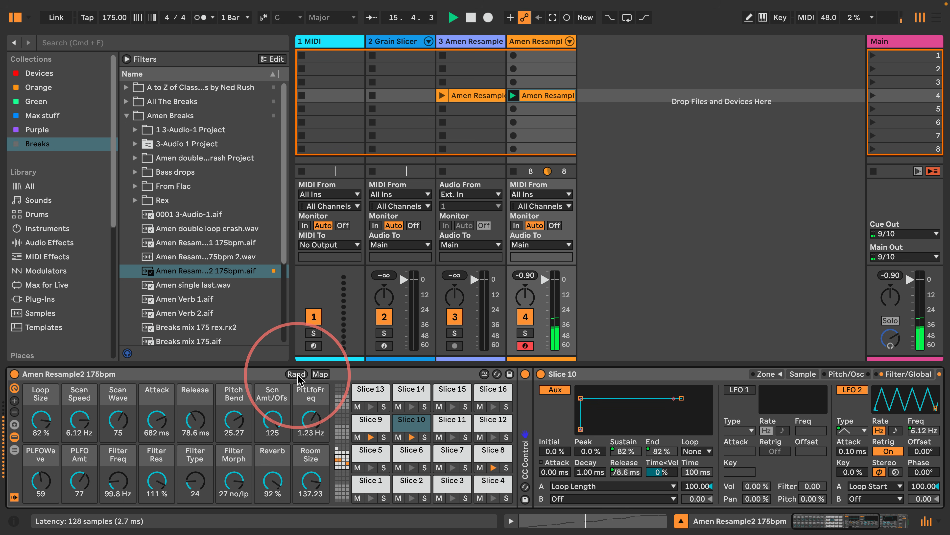
click(298, 374)
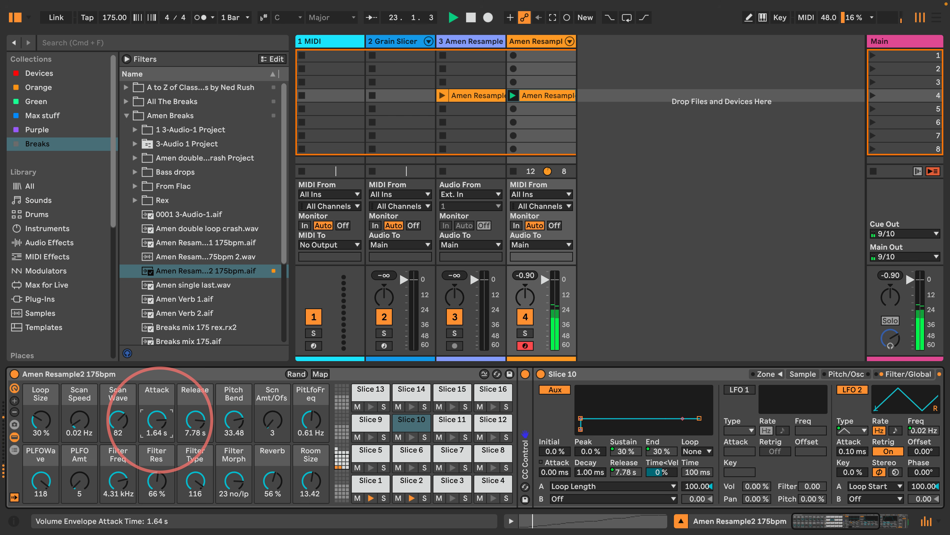
key(space)
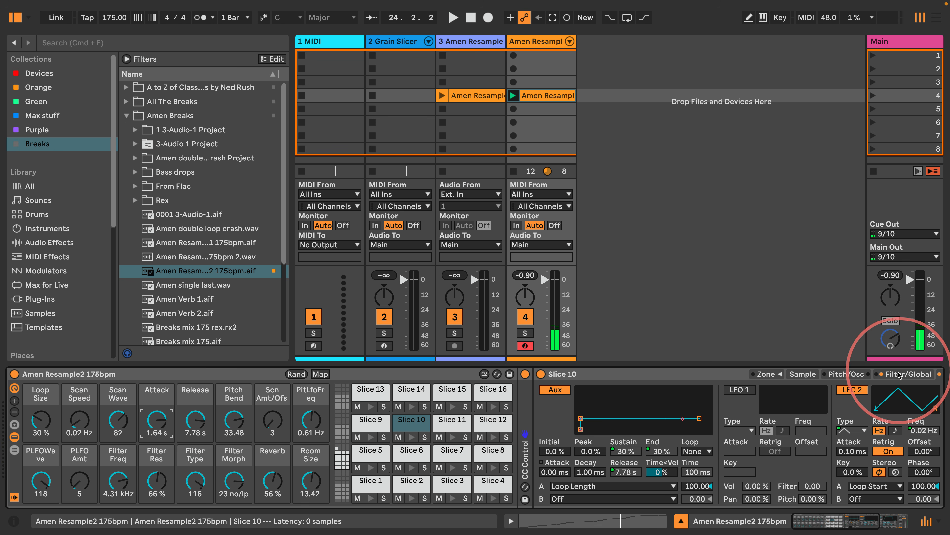
Step: Check Slice 10's Filter/Global settings, play the clip again while repeatedly randomizing the rack macros, and stop playback
click(894, 374)
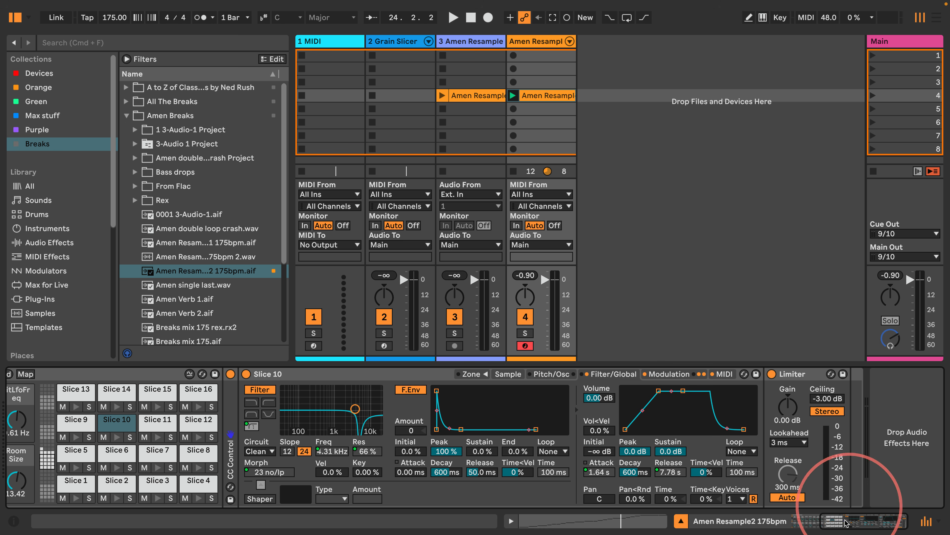
drag(846, 520, 770, 519)
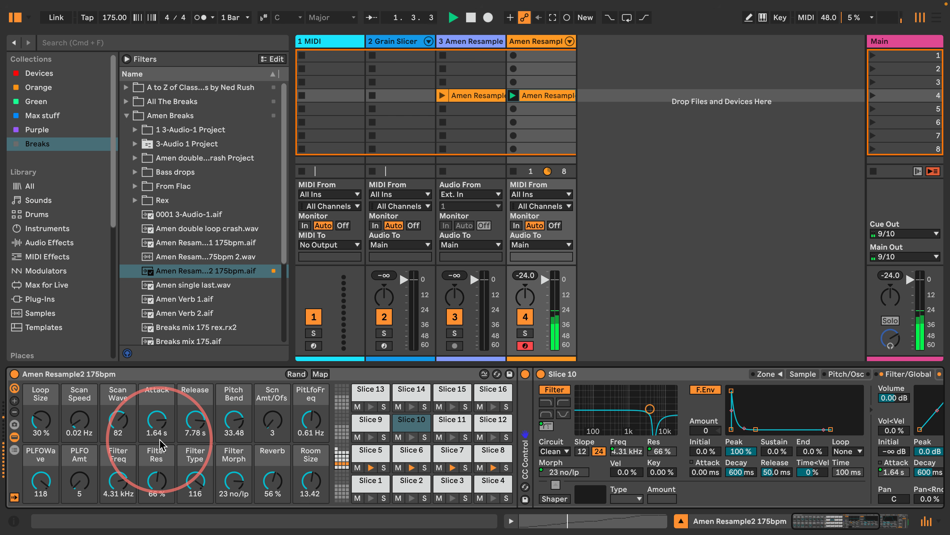
click(297, 374)
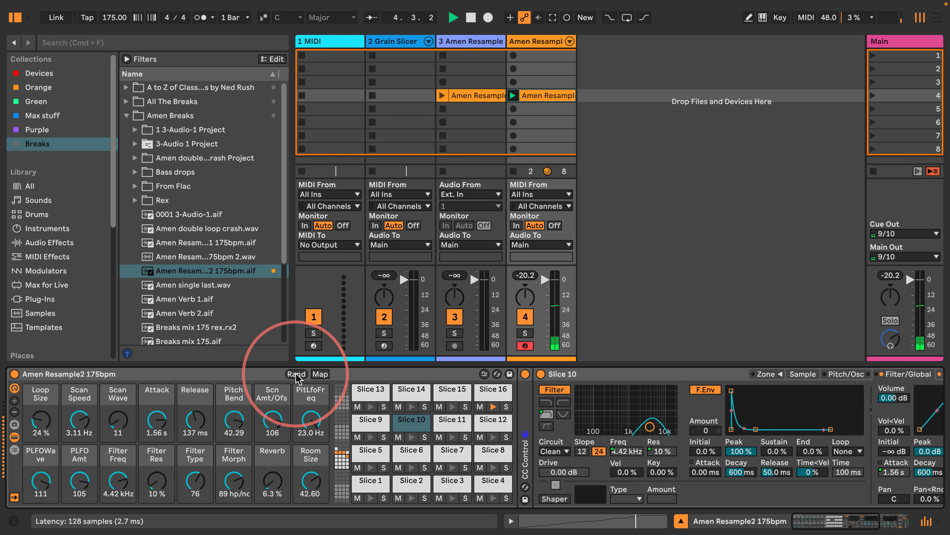
click(296, 374)
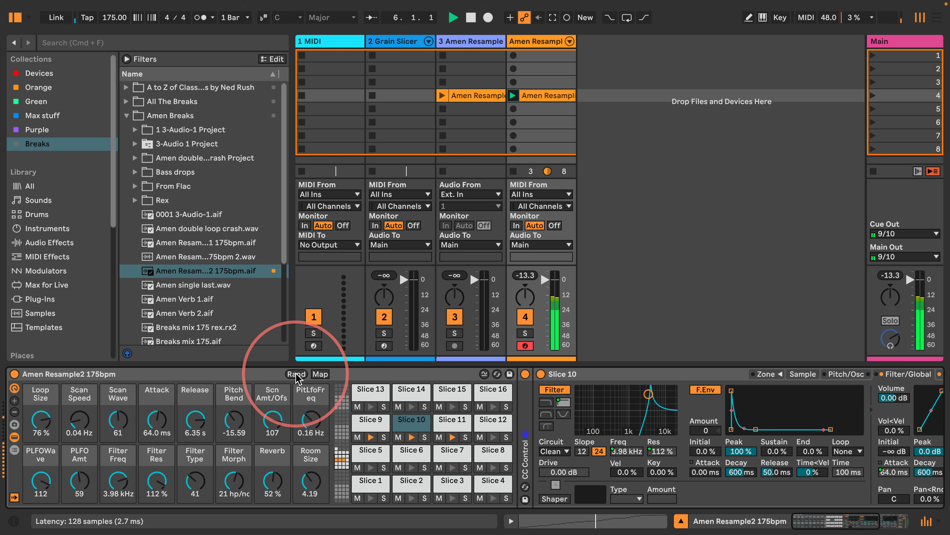
click(296, 374)
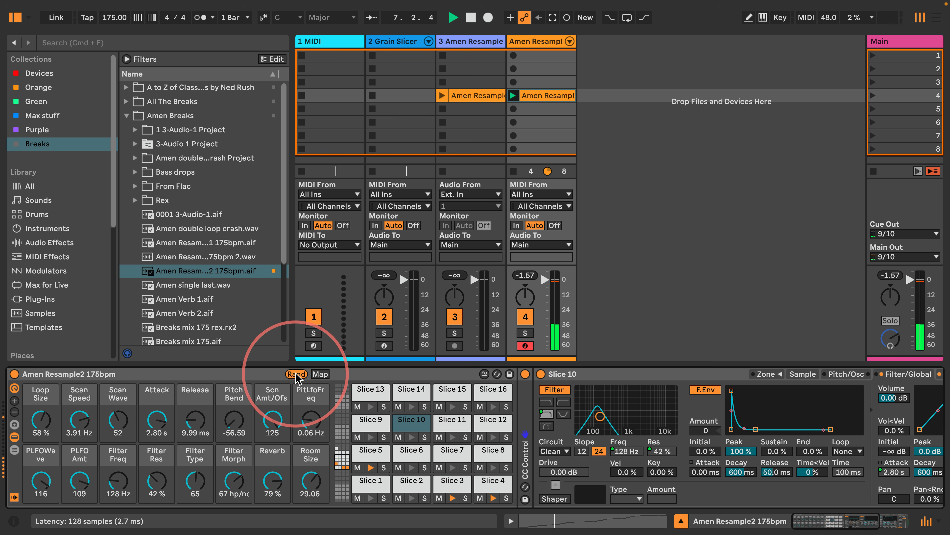
click(296, 374)
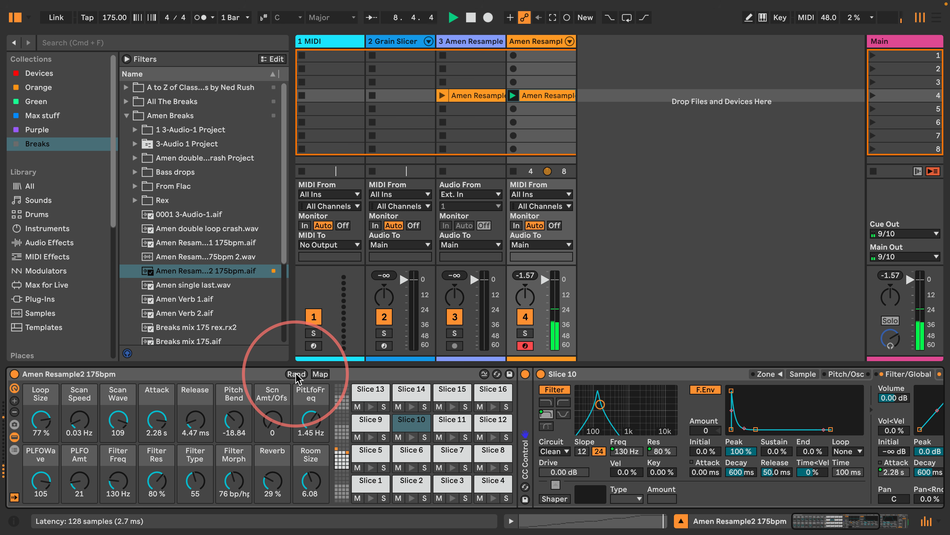
click(296, 374)
click(296, 374)
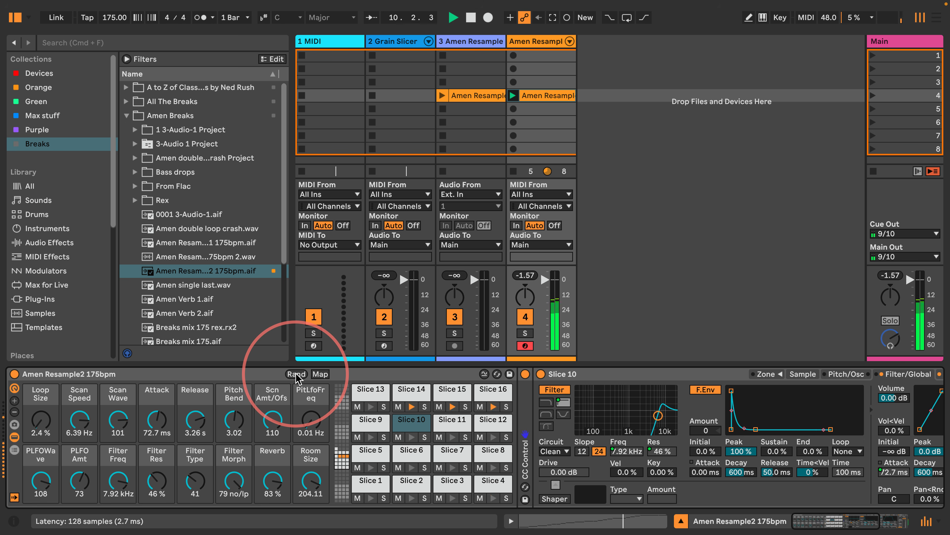
click(296, 373)
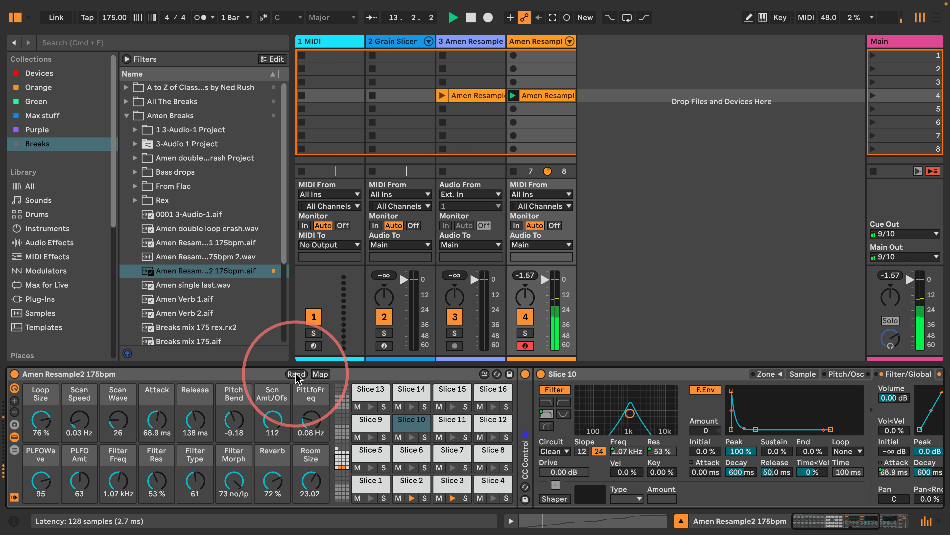
key(space)
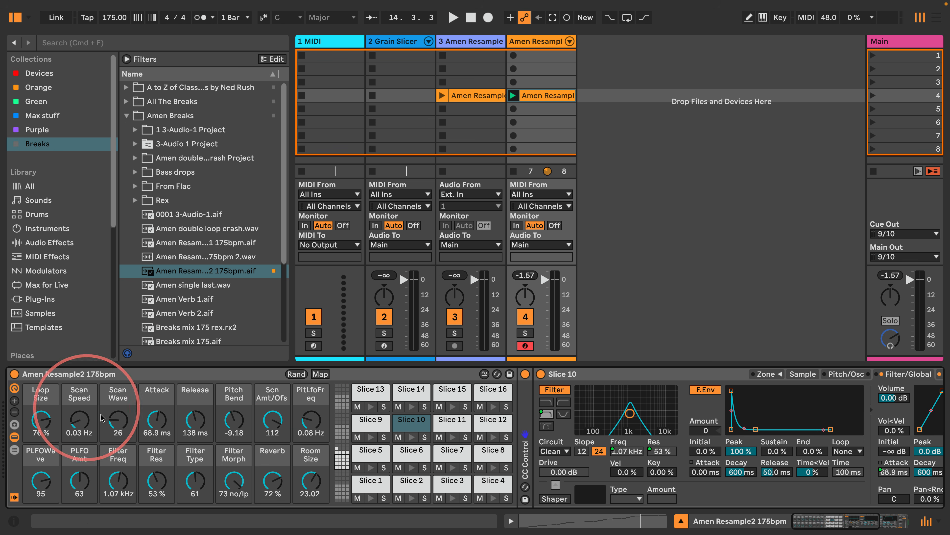
Step: Check the Attack macro's options for excluding it from randomization and play the sliced clip briefly
right_click(157, 418)
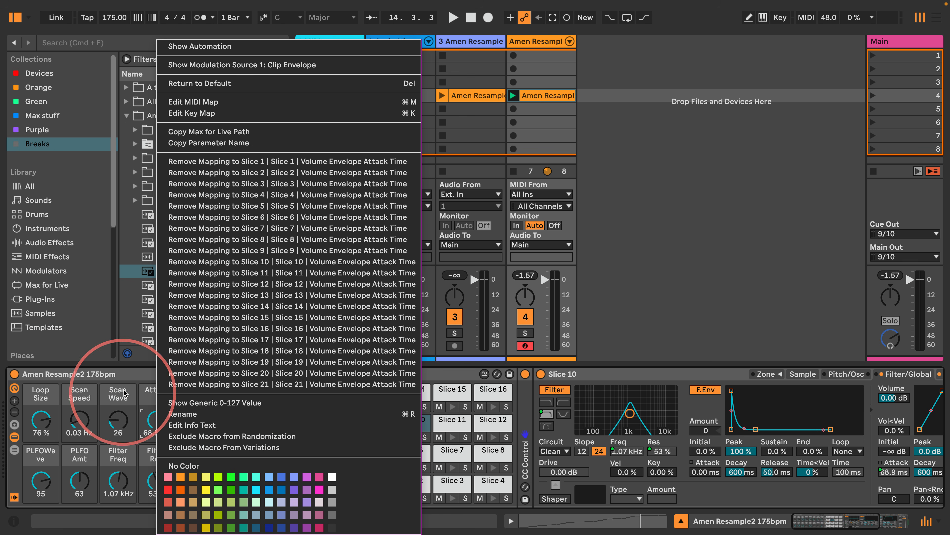
click(120, 377)
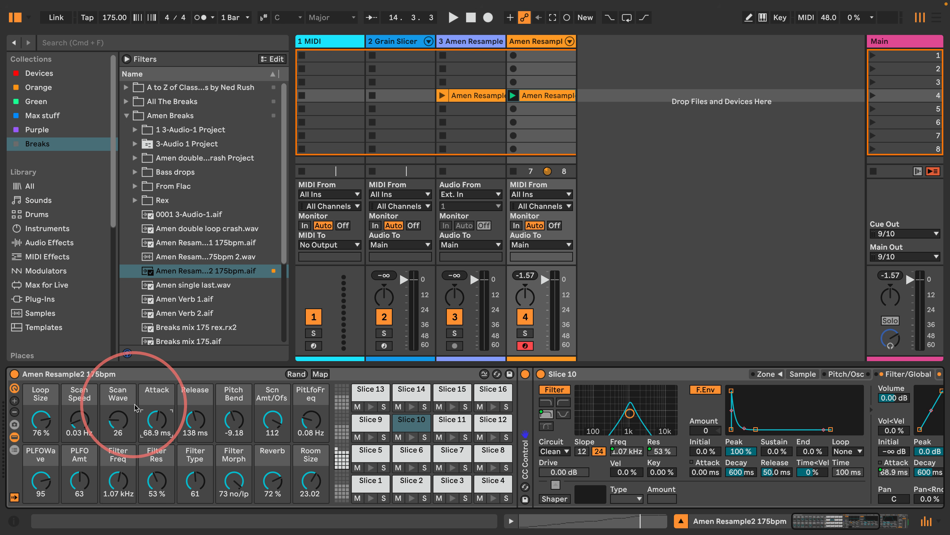
key(space)
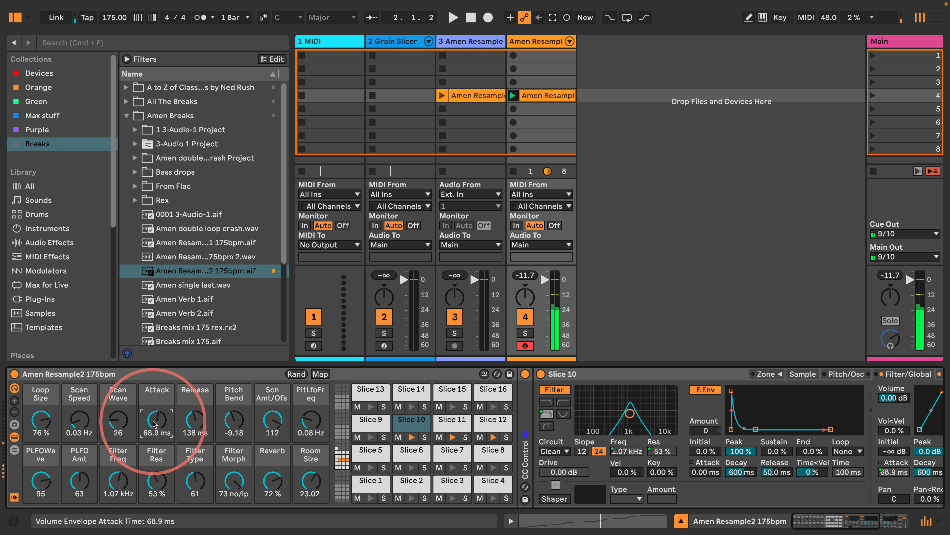
Step: Browse to the Vocals folder in SAMPLES and AUDIO and preview the sample 28a-voc08.wav
scroll(33, 263, down, 10)
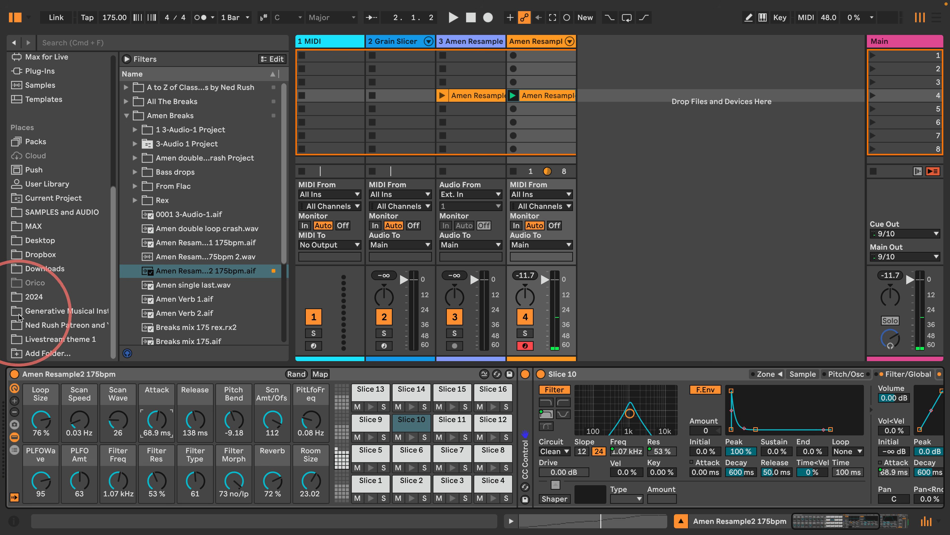
click(42, 212)
scroll(138, 288, down, 15)
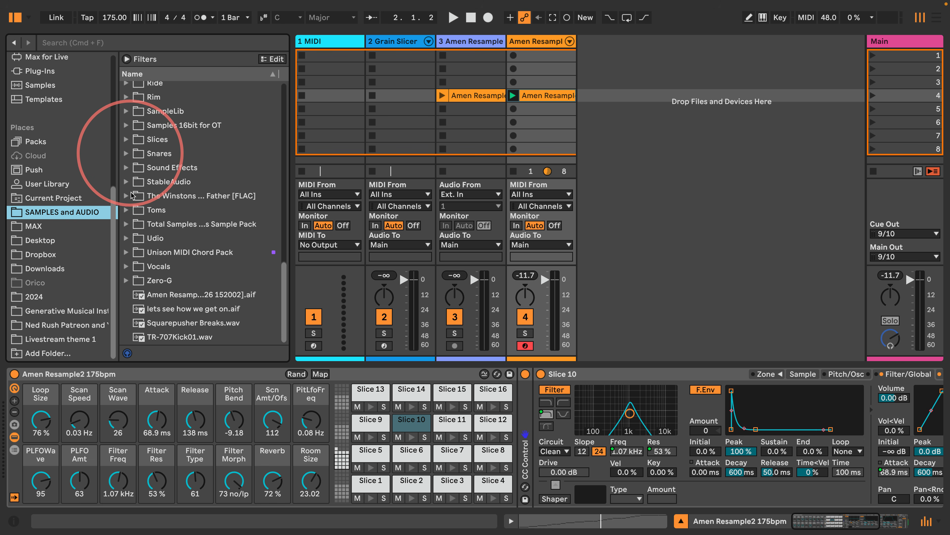
click(126, 266)
scroll(134, 243, down, 10)
click(136, 244)
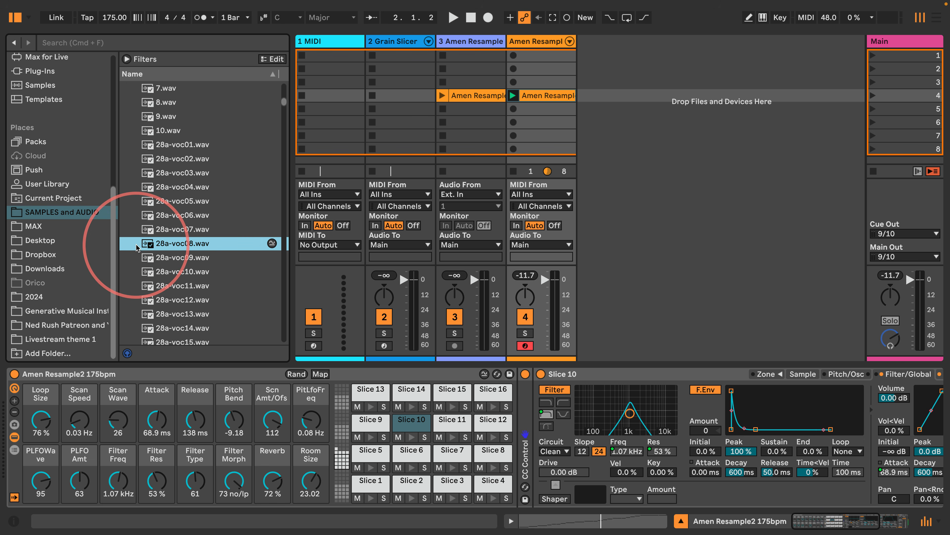
scroll(161, 233, down, 5)
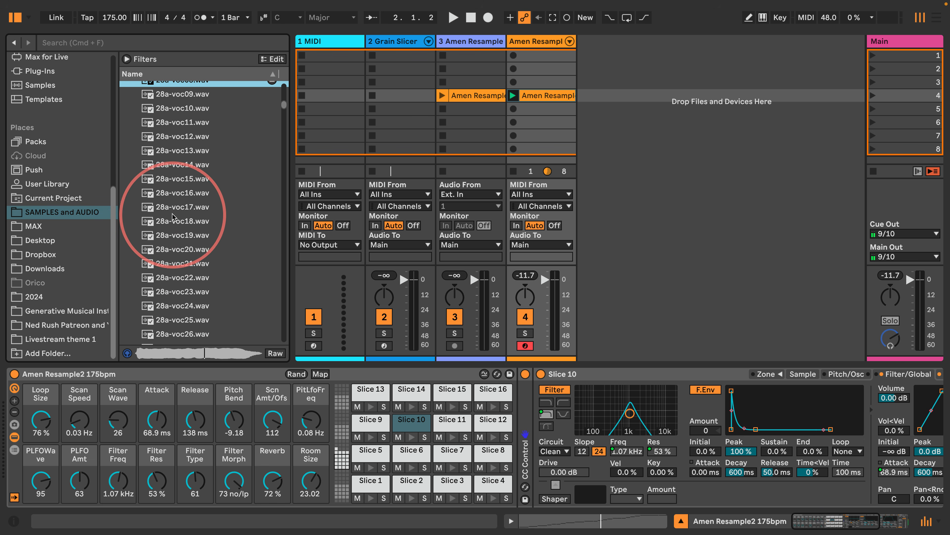
Step: Preview 28a-voc19.wav and add it as a clip in scene 5 on a new audio track
click(162, 226)
click(161, 239)
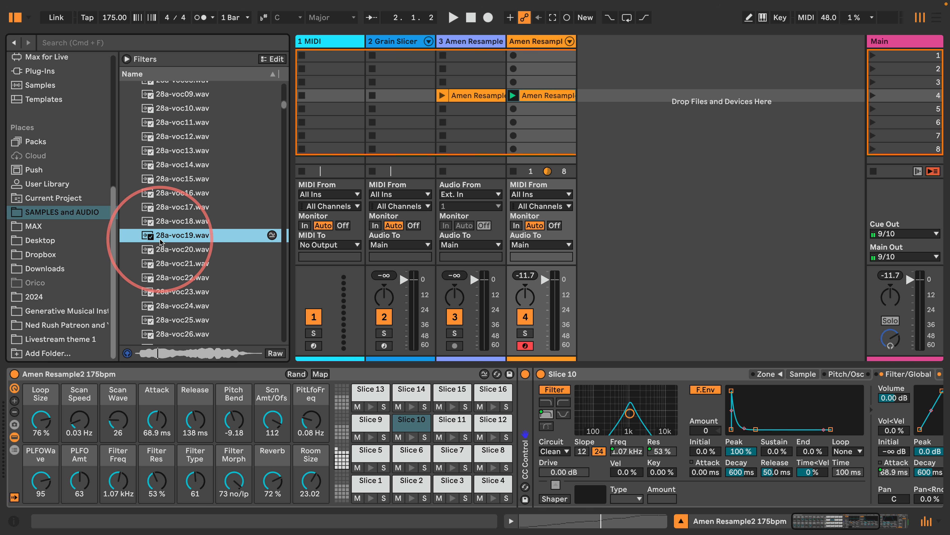
drag(161, 240, 605, 110)
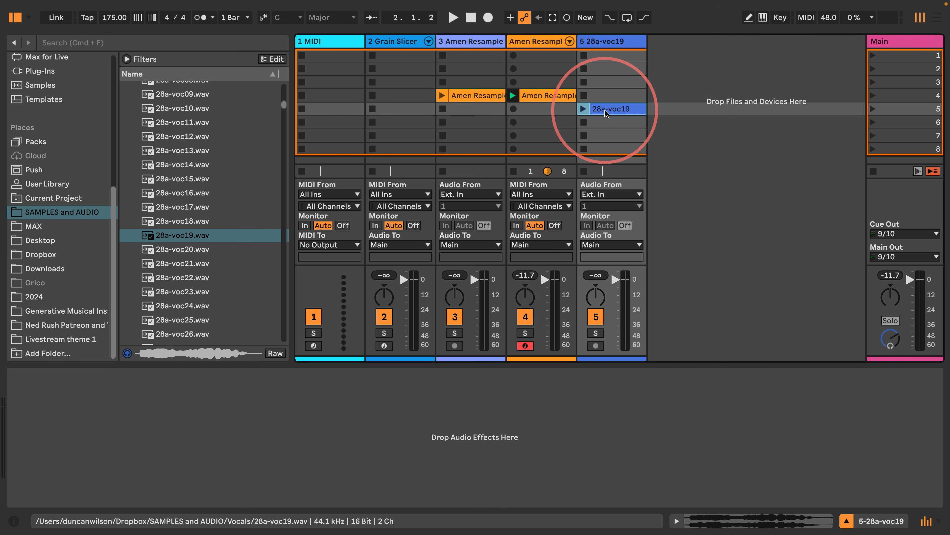
Step: Slice the 28a-voc19 clip to a new MIDI track with one slice per 1/16 note and the Grain Slicer preset
right_click(605, 110)
click(636, 296)
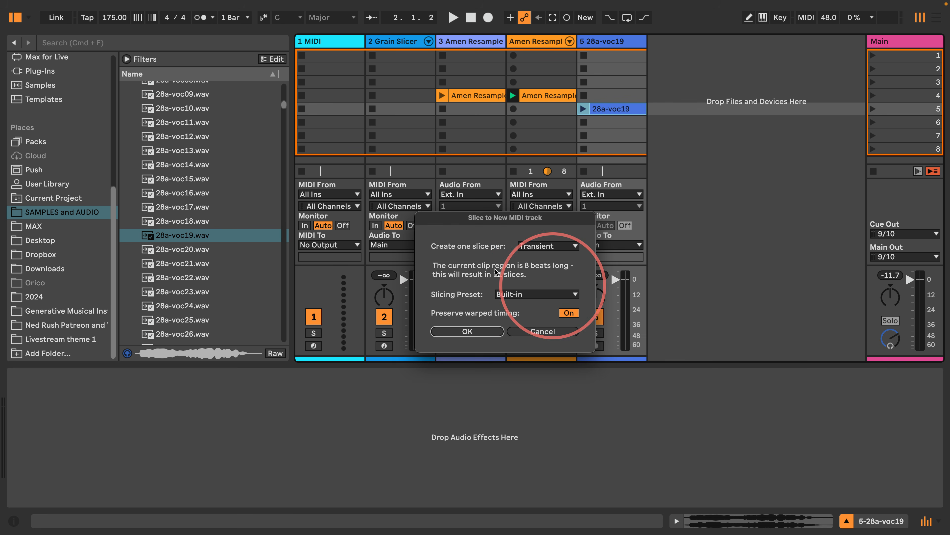
click(547, 245)
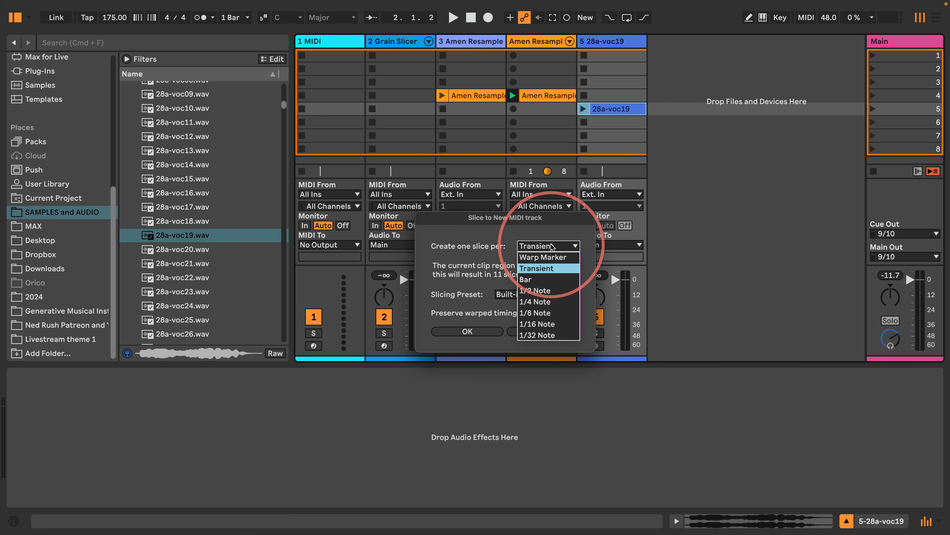
click(537, 324)
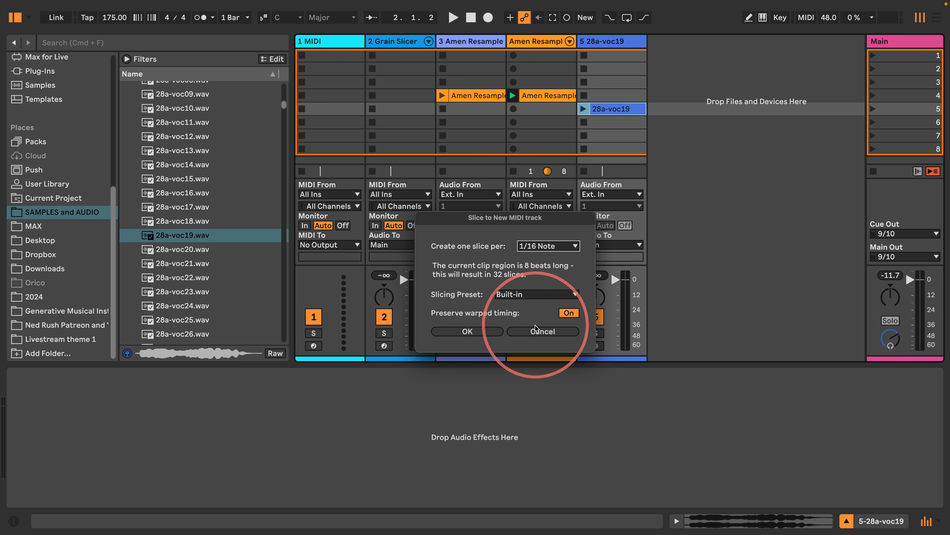
click(535, 294)
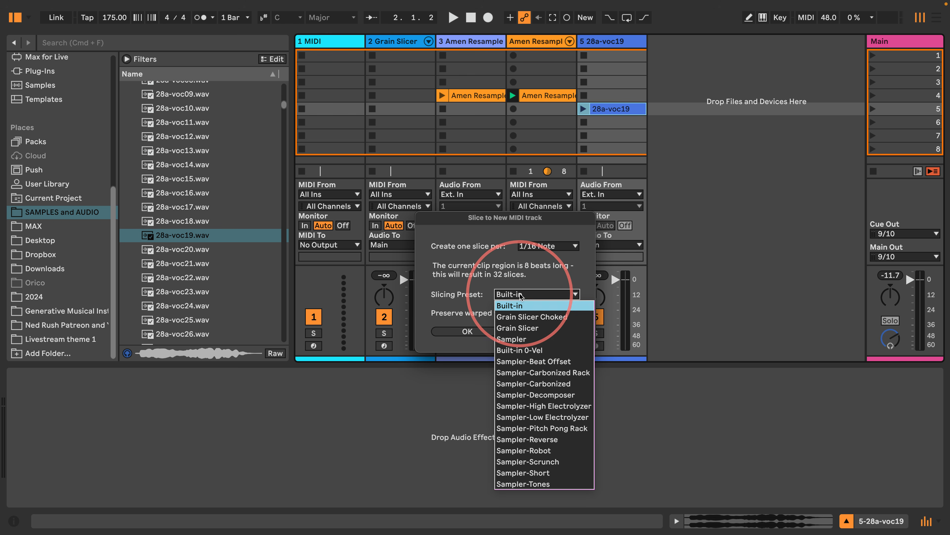
click(523, 328)
click(465, 332)
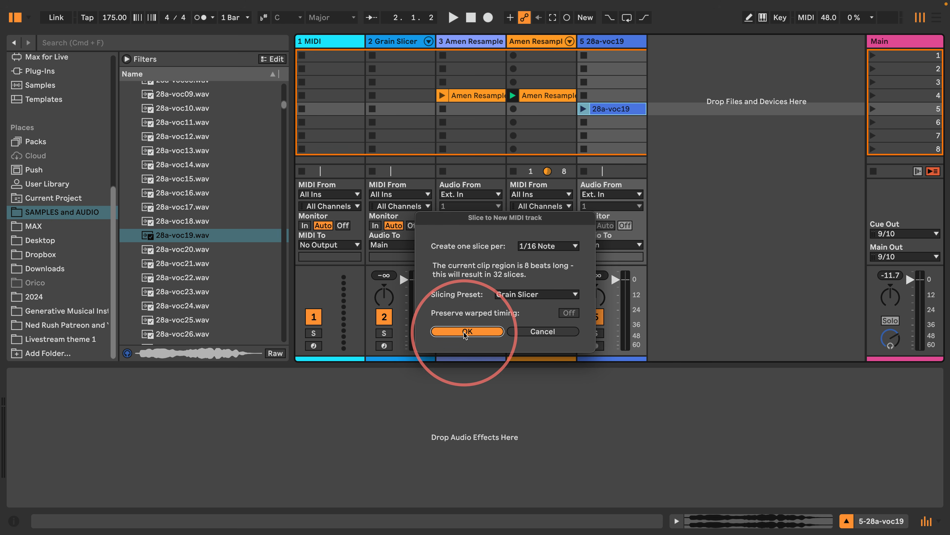
Step: Stop the sliced Amen clip, launch the sliced 28a-voc19 MIDI clip and show its rack devices
click(514, 171)
double_click(691, 108)
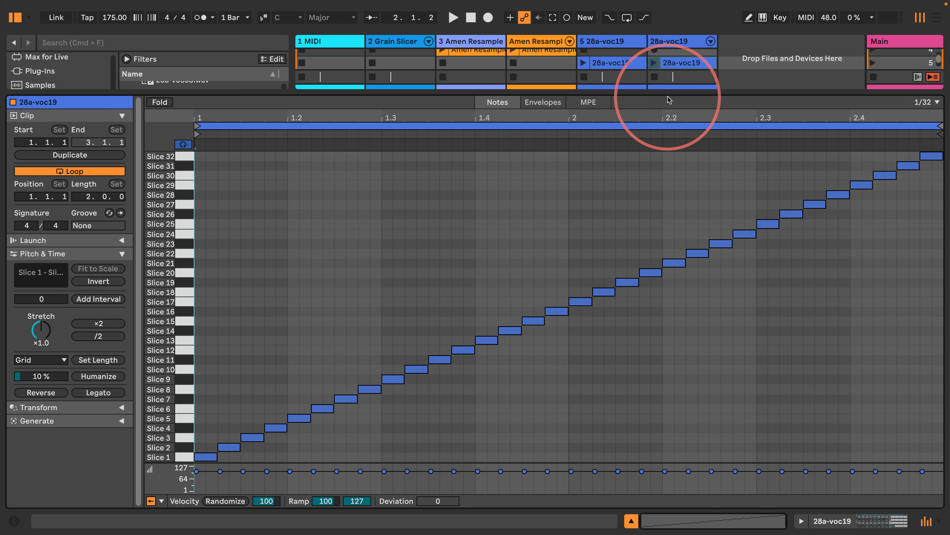
click(654, 63)
click(801, 520)
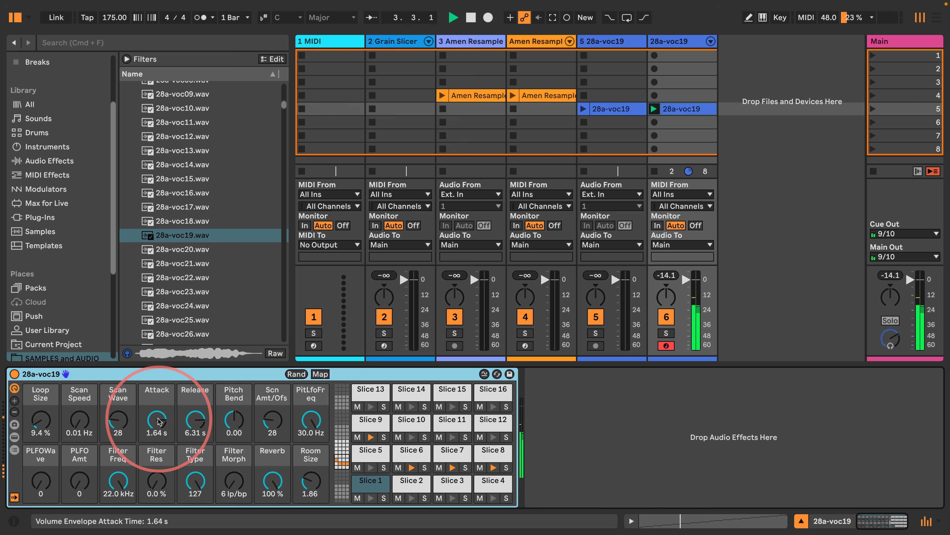
Step: Lower the sliced vocal track's volume and set the rack's Reverb to 0.0 %, Attack to 180 ms and Loop Size to 28 %
drag(157, 416, 157, 414)
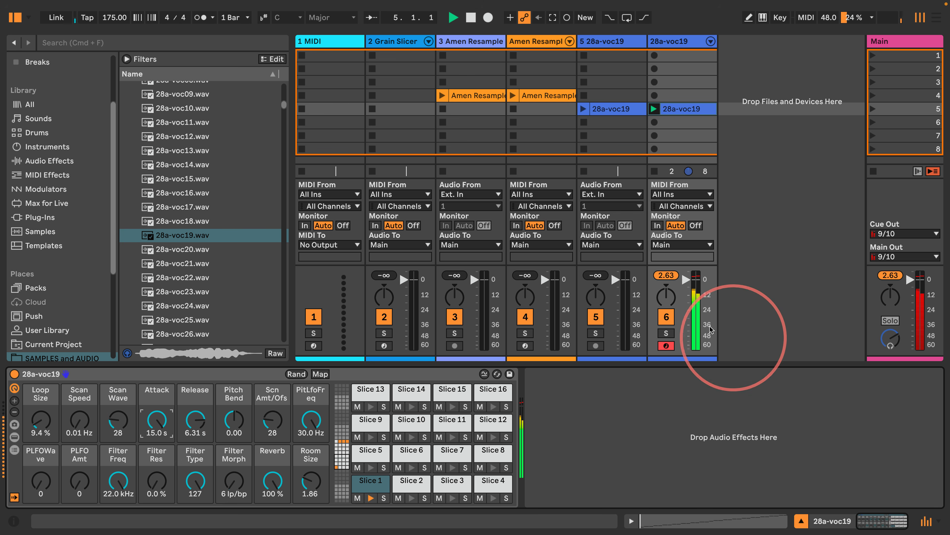
drag(686, 279, 686, 302)
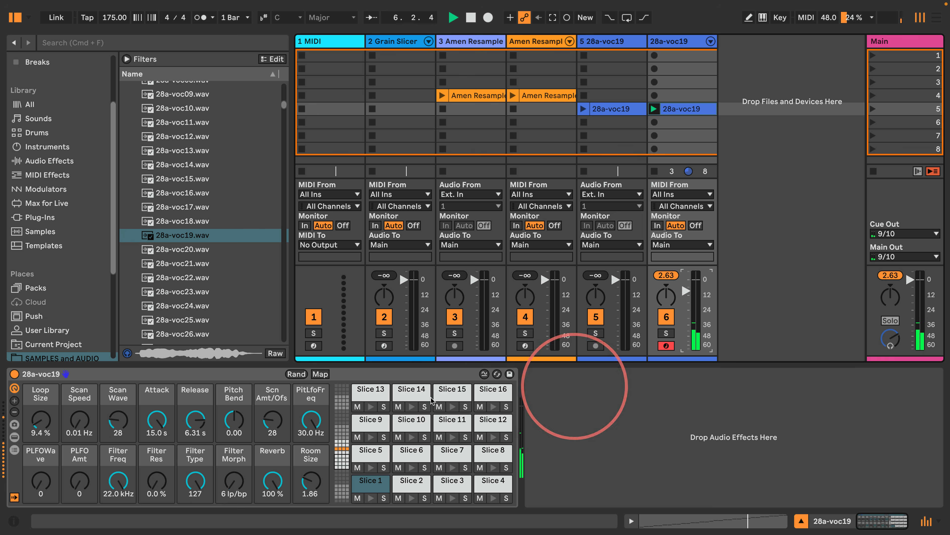
drag(157, 419, 156, 434)
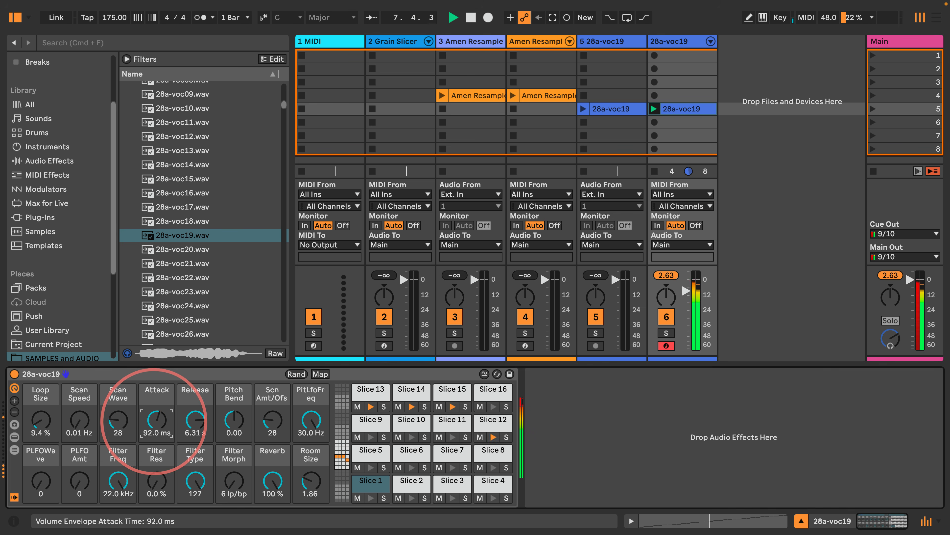
drag(273, 481, 272, 488)
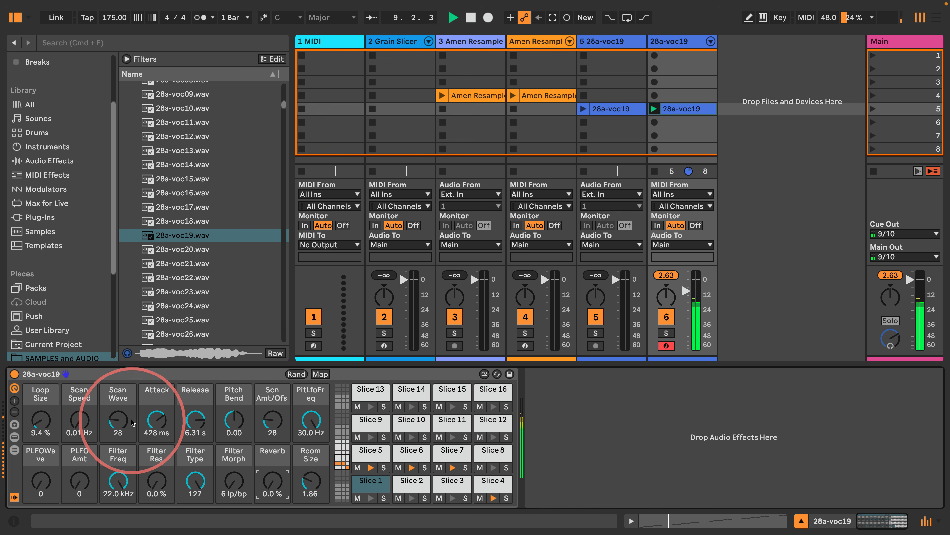
drag(156, 404, 155, 411)
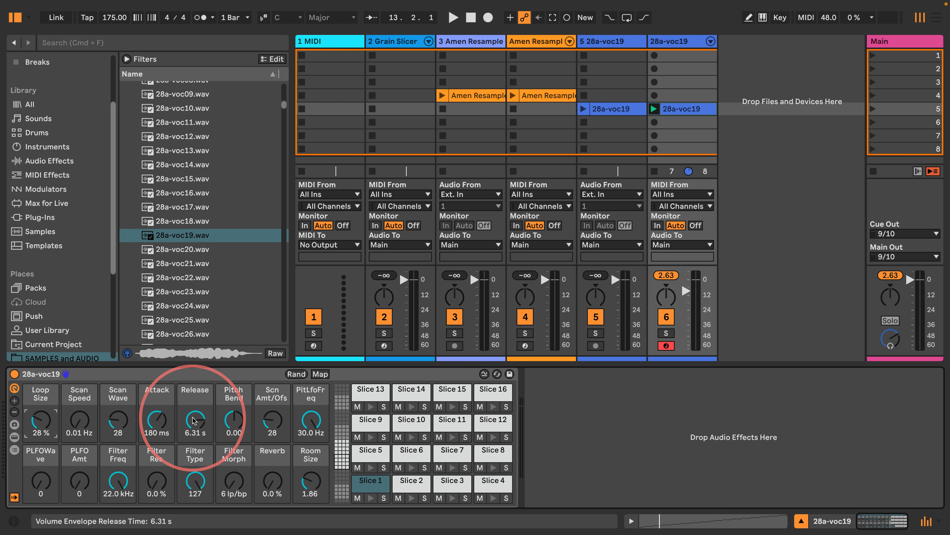
Step: Restart playback, set Loop Size 40 %, Scan Speed 12.4 Hz, Scan Wave 89, Attack 75.9 ms and Release 4.86 s, and lower the track volume further
key(space)
drag(192, 419, 81, 410)
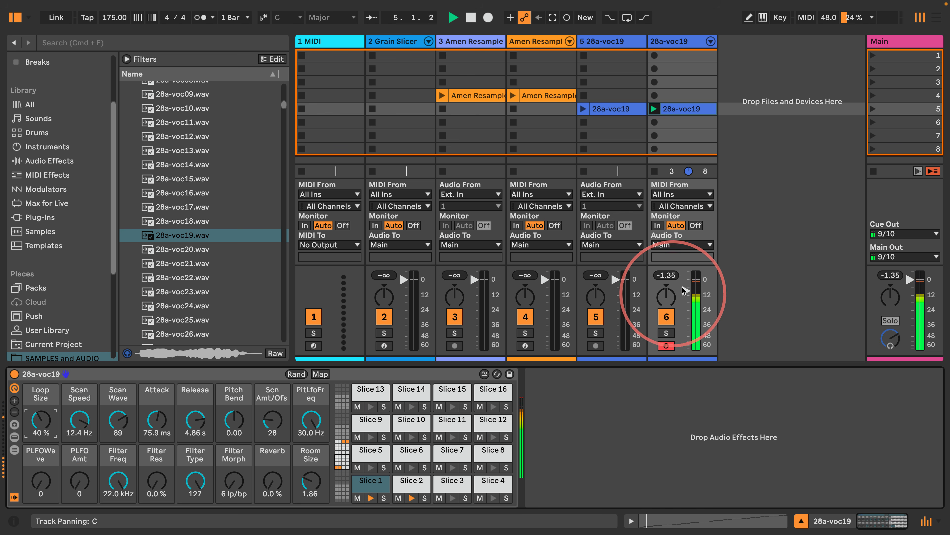
drag(684, 287, 684, 290)
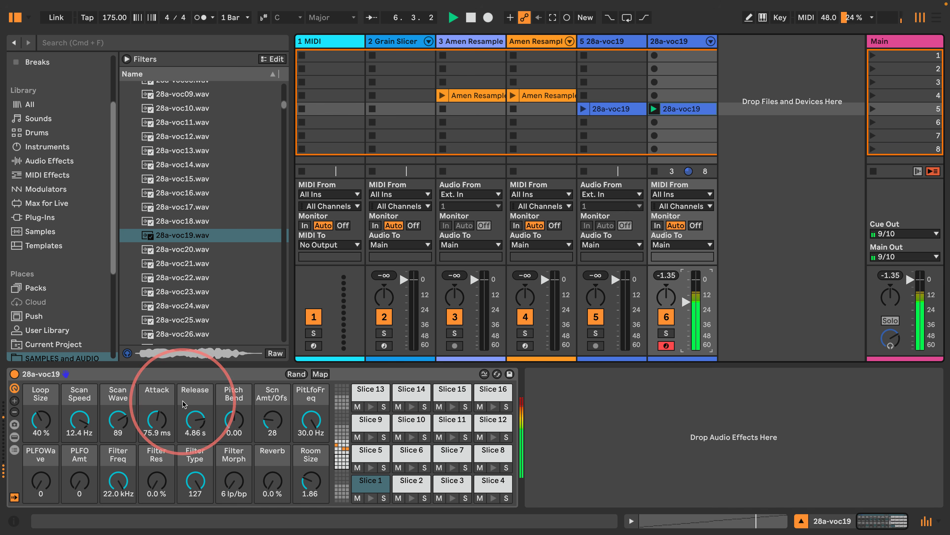
Step: Set the vocal rack's Filter Freq to 10.6 kHz, PLFO Wave and PLFO Amt to 127, and pitch LFO frequency to 0.04 Hz
drag(114, 476, 114, 481)
drag(55, 478, 55, 449)
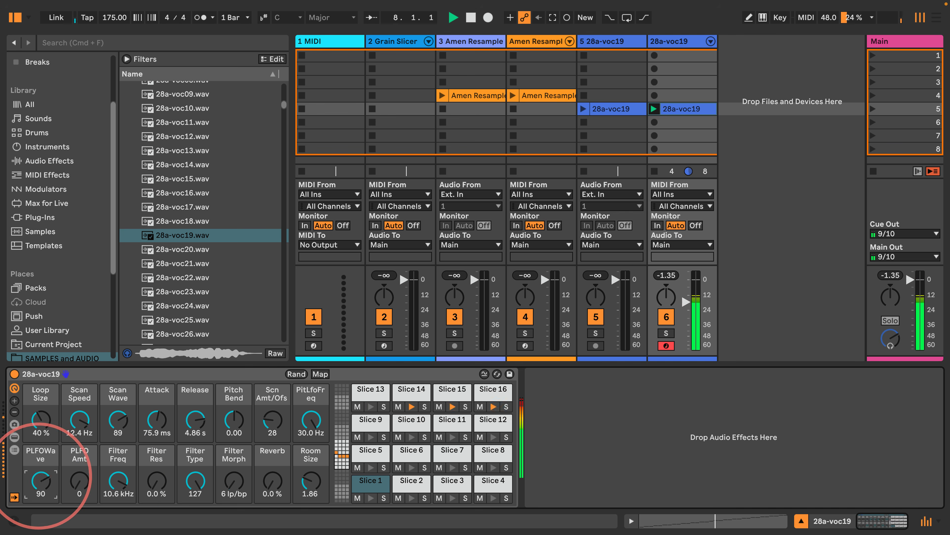
drag(80, 481, 80, 452)
drag(297, 431, 298, 464)
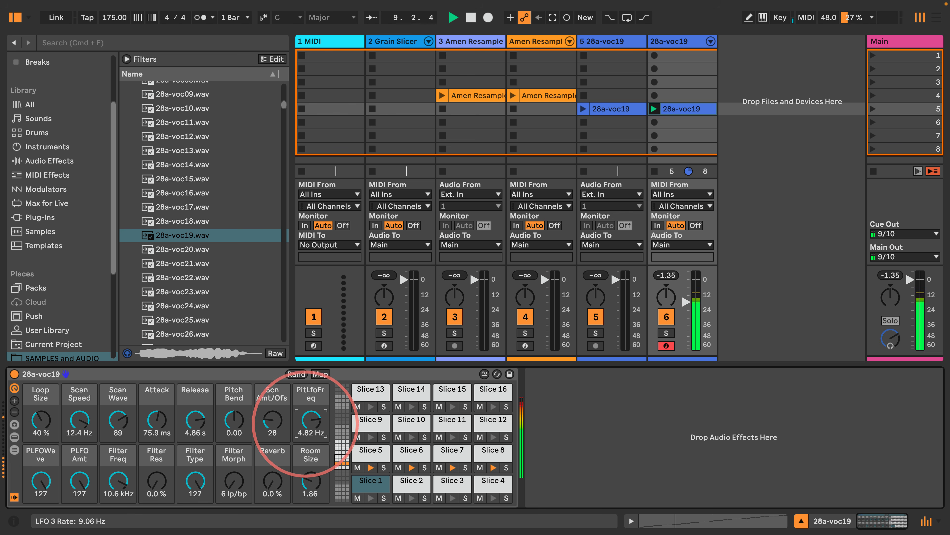
Step: Set the vocal rack's Filter Type to 0, Filter Freq to 19.8 kHz, Attack to 1.47 ms and Release to 98.6 ms
drag(111, 478, 111, 468)
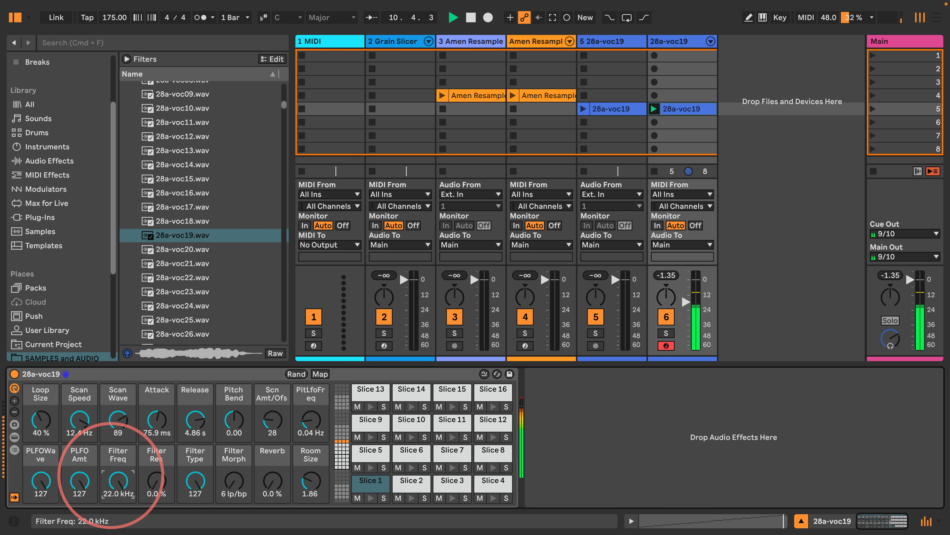
drag(194, 483, 194, 524)
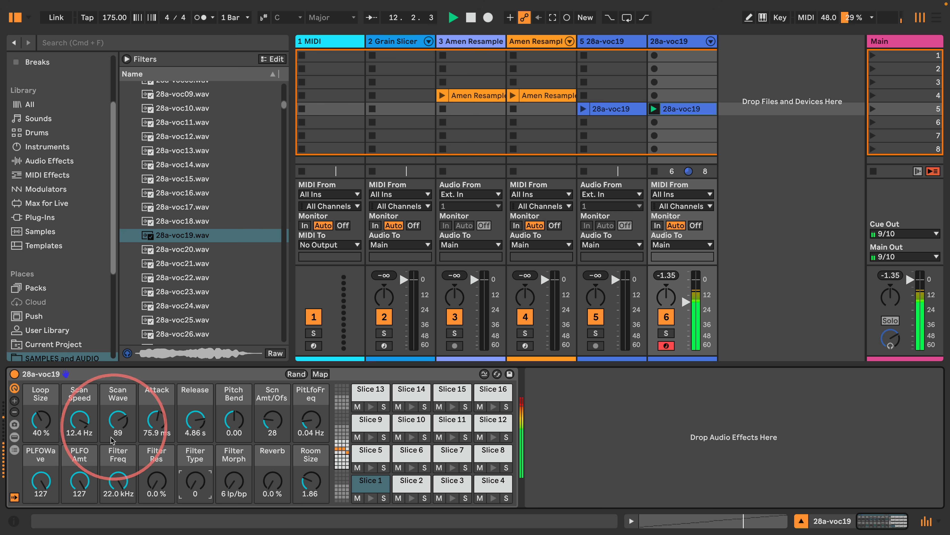
drag(108, 477, 107, 480)
drag(163, 413, 195, 451)
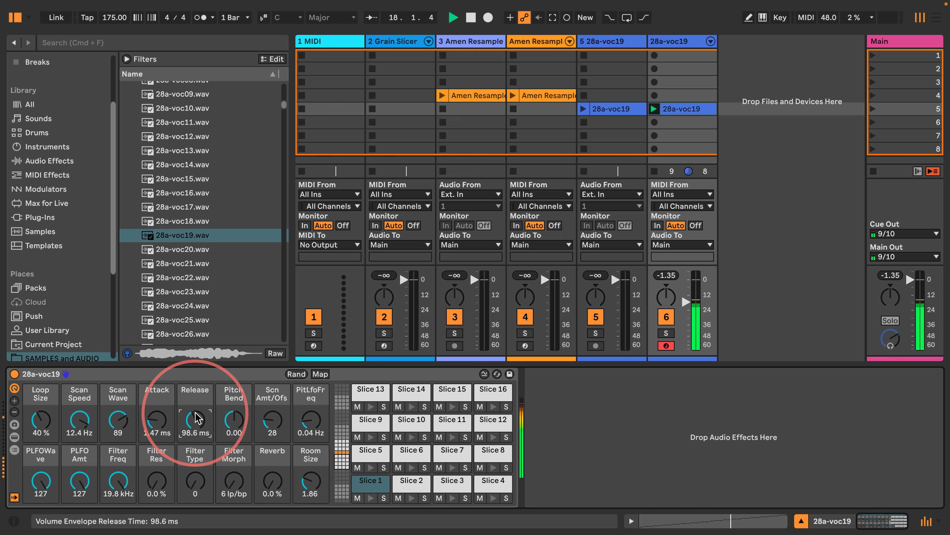
Step: Set the vocal rack's Loop Size to 5.5 %, Scan Speed to 6.20 Hz, Scan Wave to 127 and Attack to 11.1 ms
drag(80, 418, 119, 414)
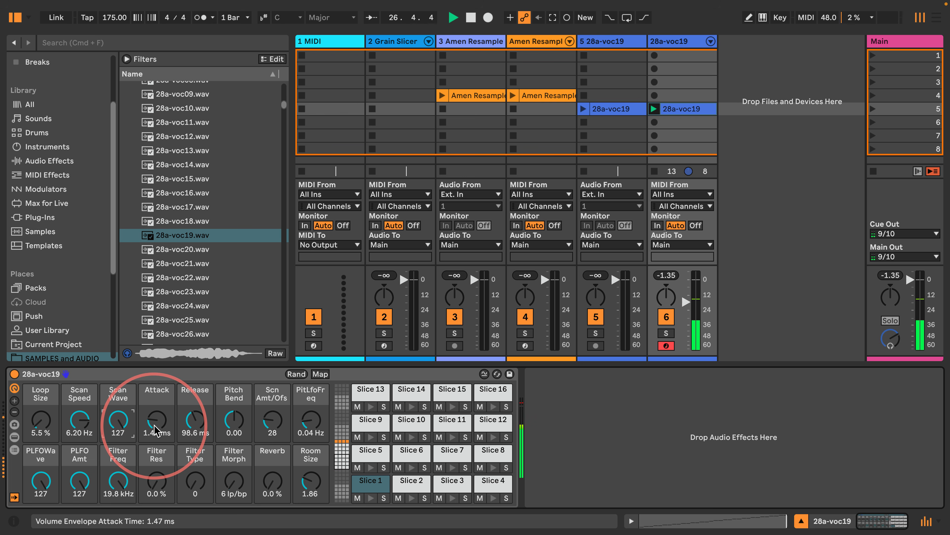
drag(156, 430, 156, 429)
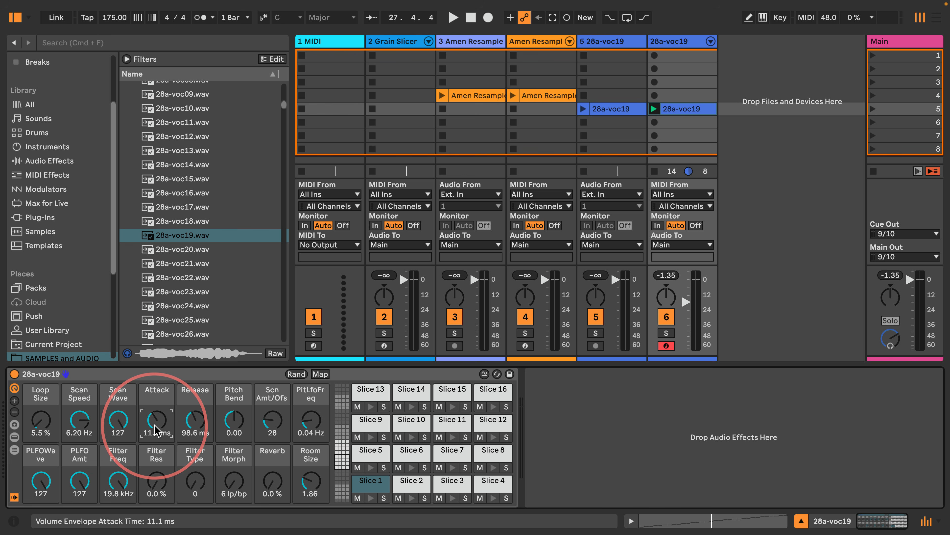
click(138, 373)
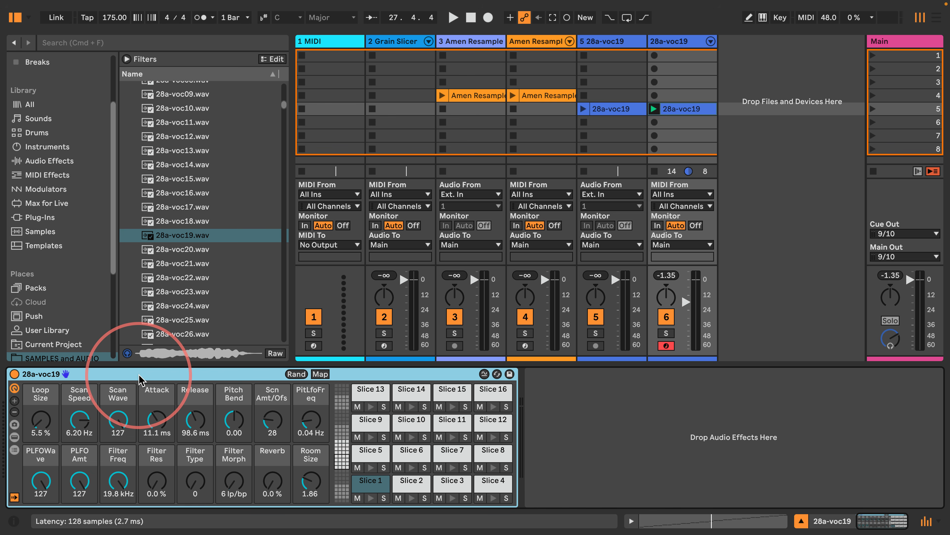
Step: Play the sliced vocal again, raise Loop Size to 18 %, and stop playback and the vocal clip
key(space)
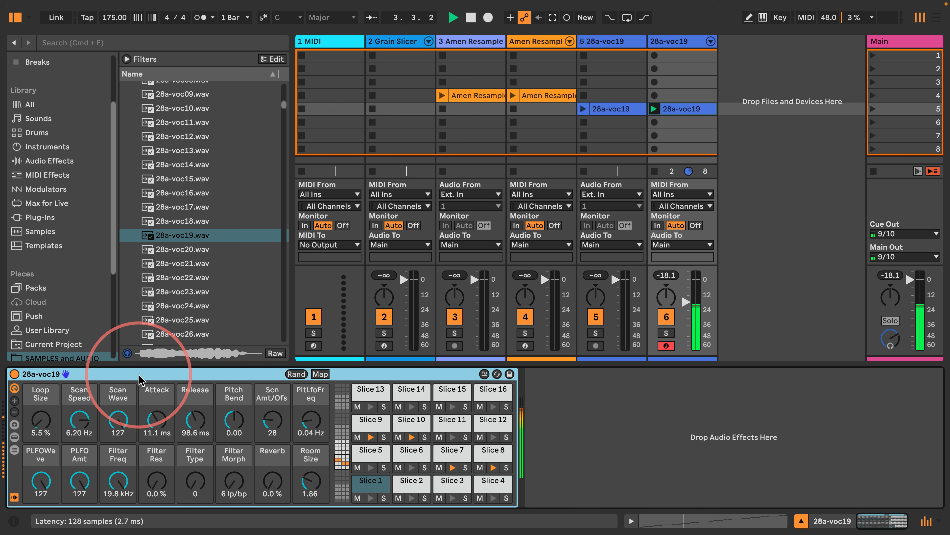
key(space)
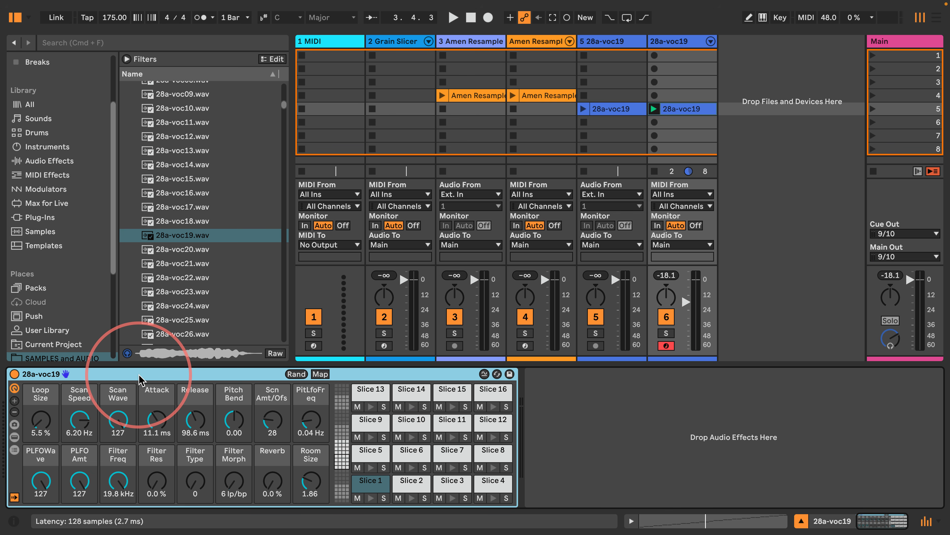
key(space)
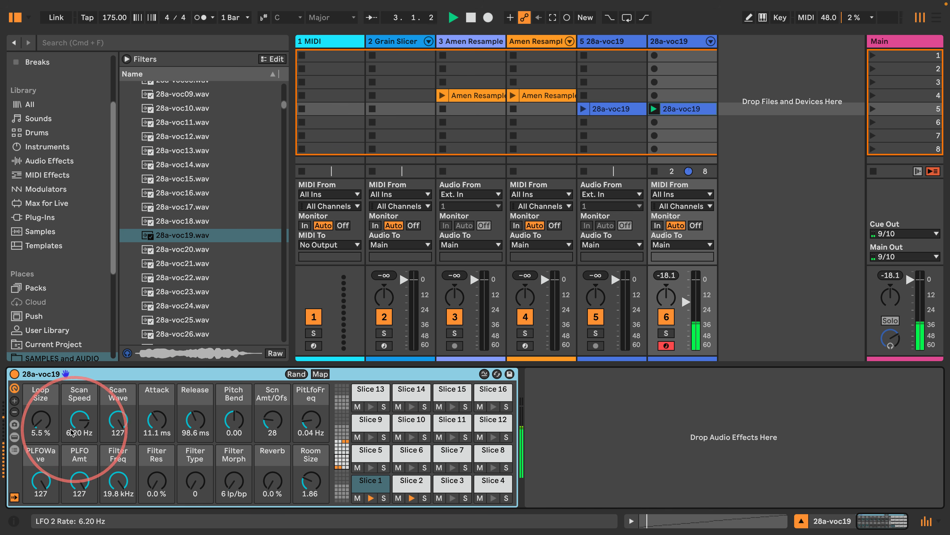
drag(41, 427, 41, 418)
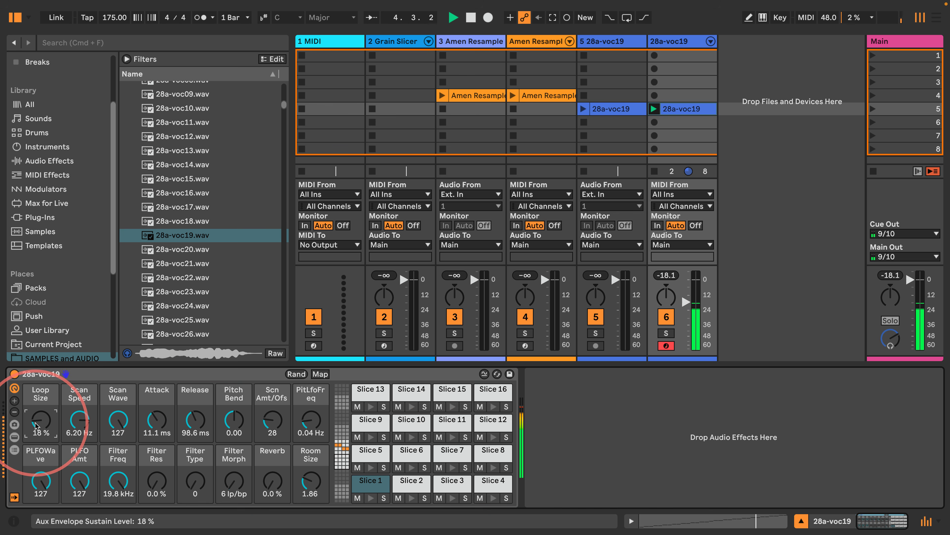
key(space)
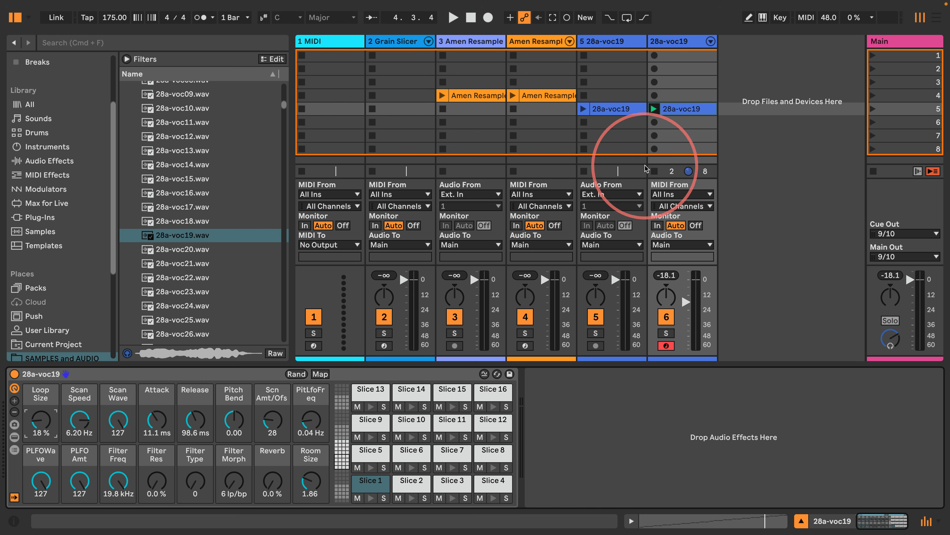
click(654, 171)
Step: Slice the Amen Resample audio clip to a new MIDI track per transient with the Grain Slicer Choked preset
click(483, 96)
right_click(484, 96)
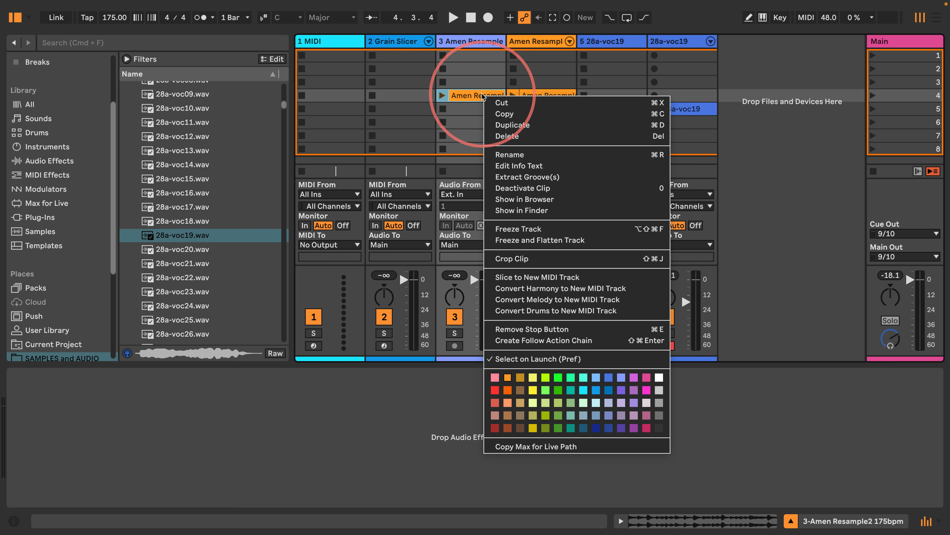
click(524, 277)
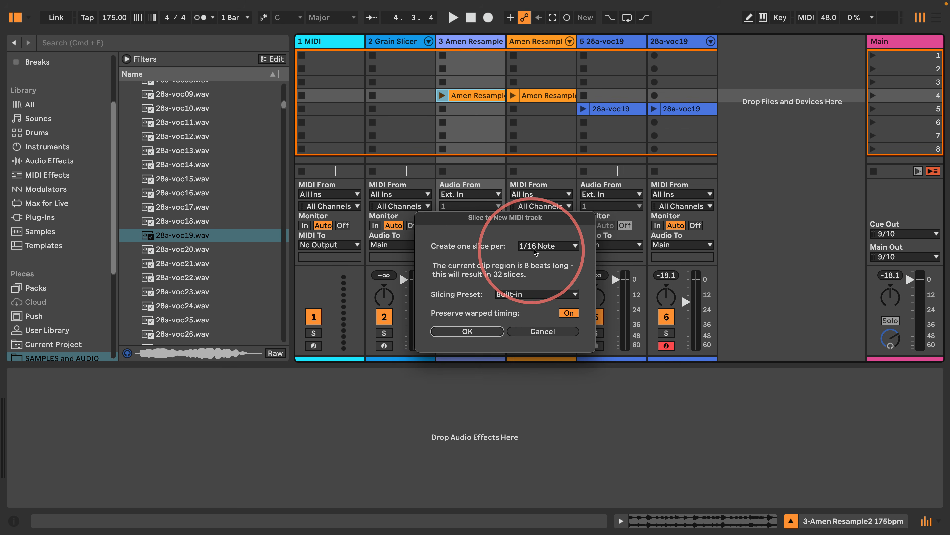
click(548, 246)
click(539, 266)
click(495, 294)
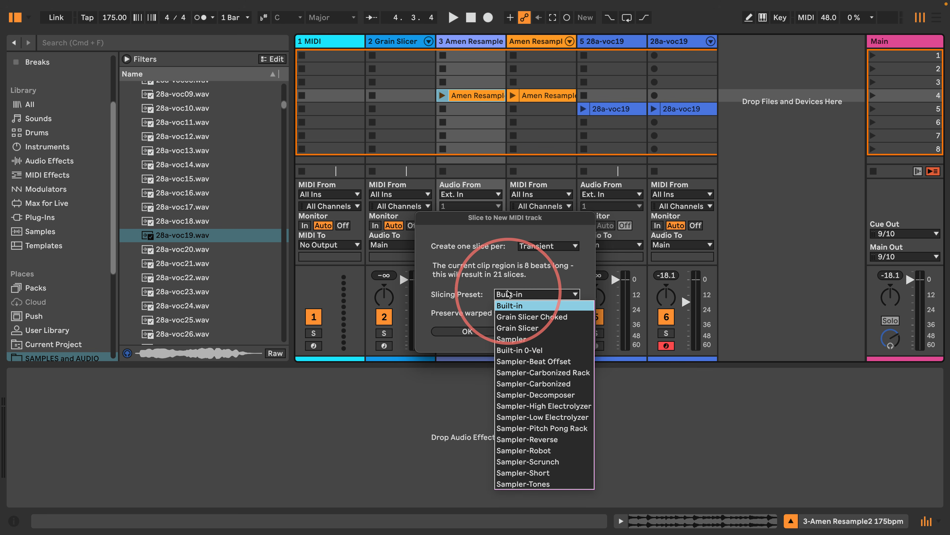
click(524, 314)
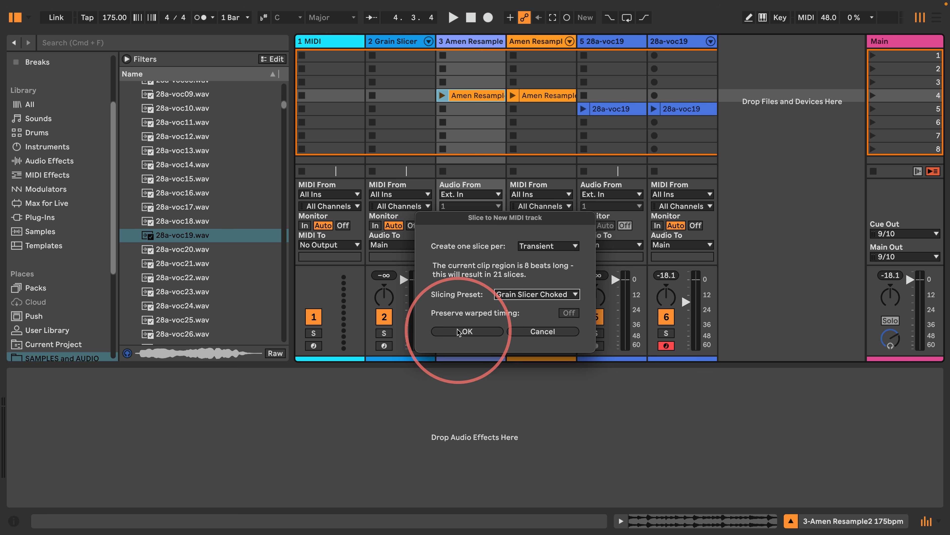
click(458, 332)
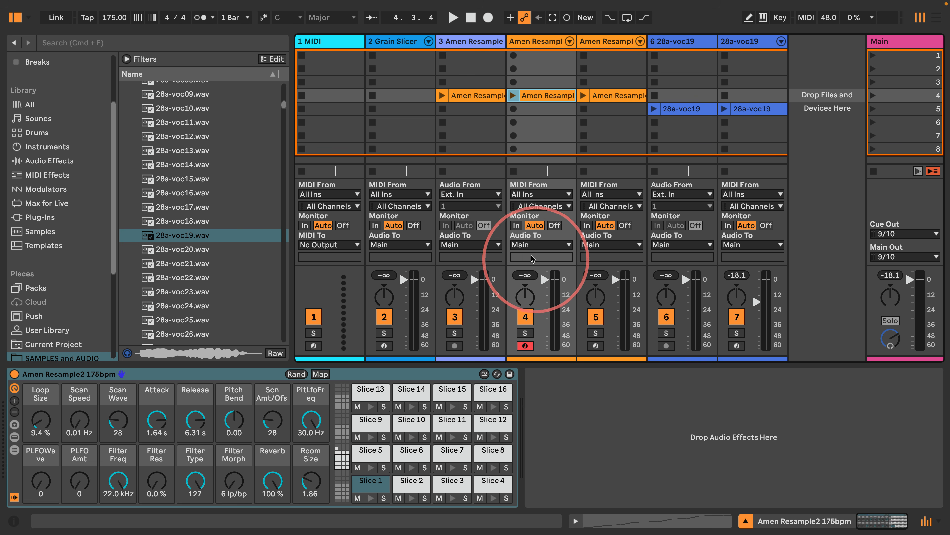
Step: Lower the new sliced Amen track's volume slightly, launch its clip, and set Reverb to 0.0 %, Release to 1.02 s and Attack to 265 ms
mouse_move(545, 279)
mouse_down()
mouse_move(544, 307)
mouse_move(545, 285)
mouse_up()
click(514, 96)
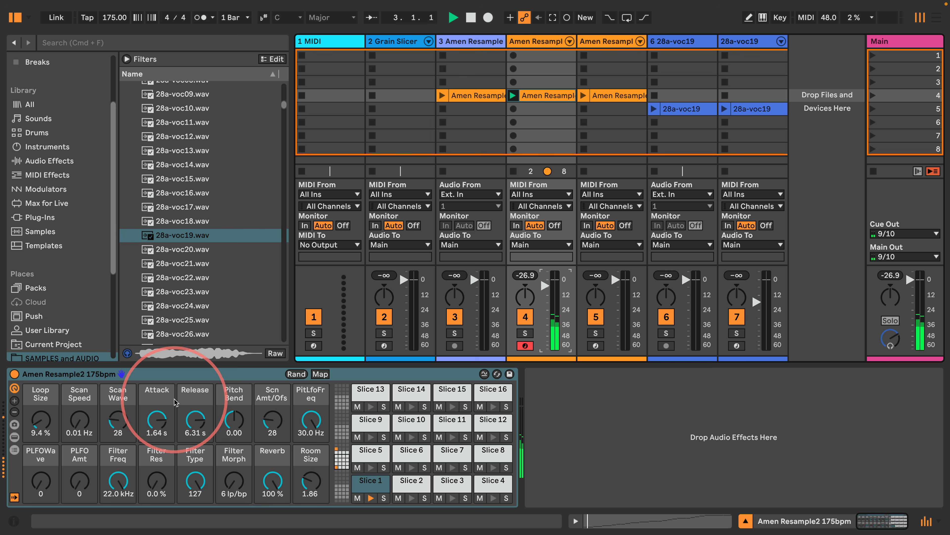
drag(155, 420, 154, 483)
drag(192, 416, 192, 453)
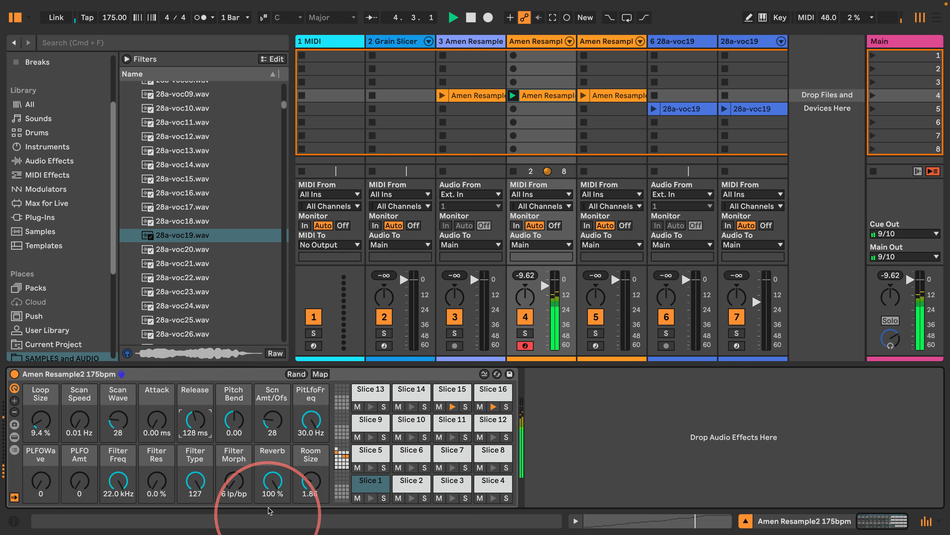
drag(270, 486, 270, 532)
drag(196, 410, 157, 435)
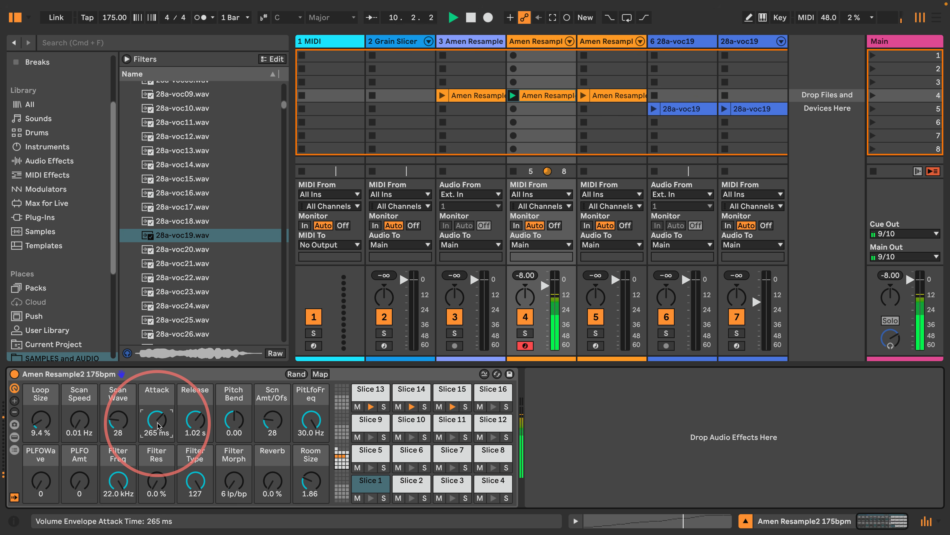
Step: Restart the choked Amen clip and set Loop Size to 7.1 %, Scan Speed to 0.21 Hz, Attack to 0.00 ms and Release to 10.4 ms
key(space)
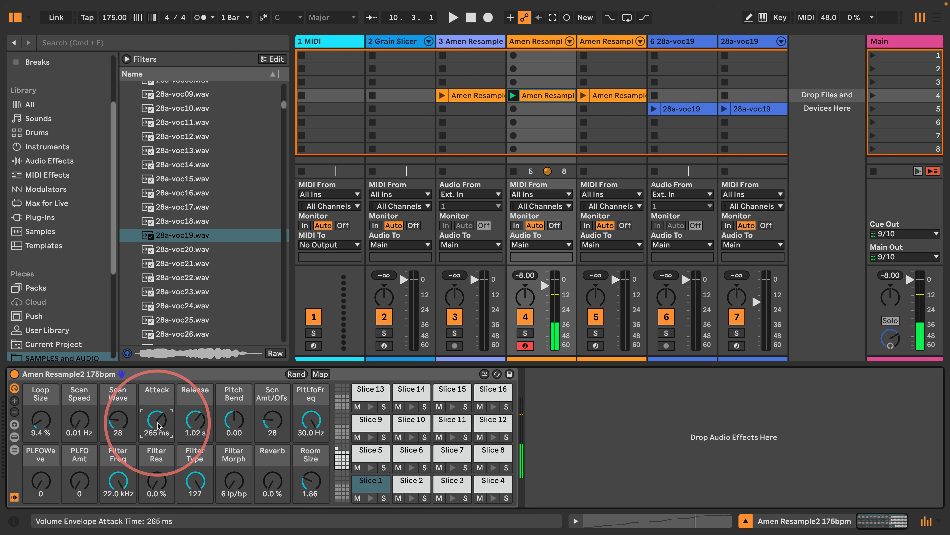
click(365, 486)
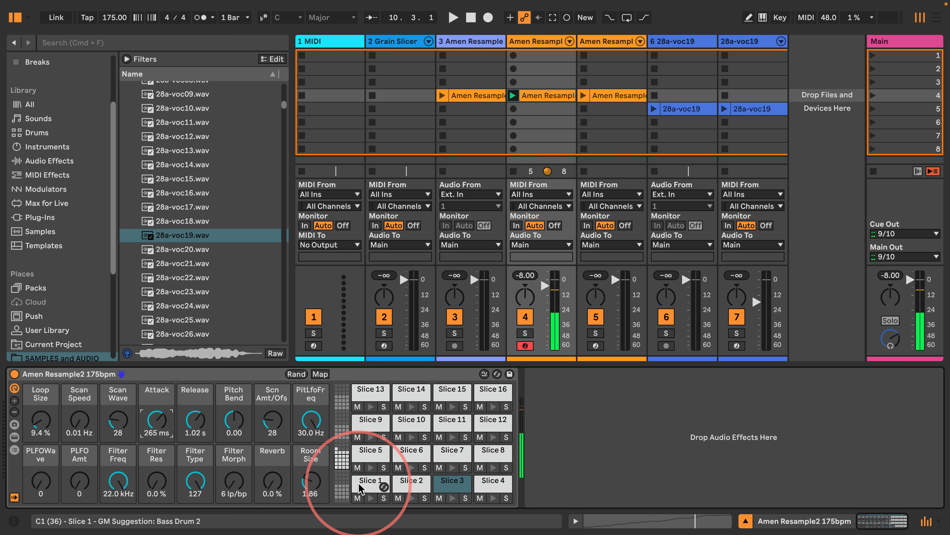
key(space)
drag(45, 421, 76, 417)
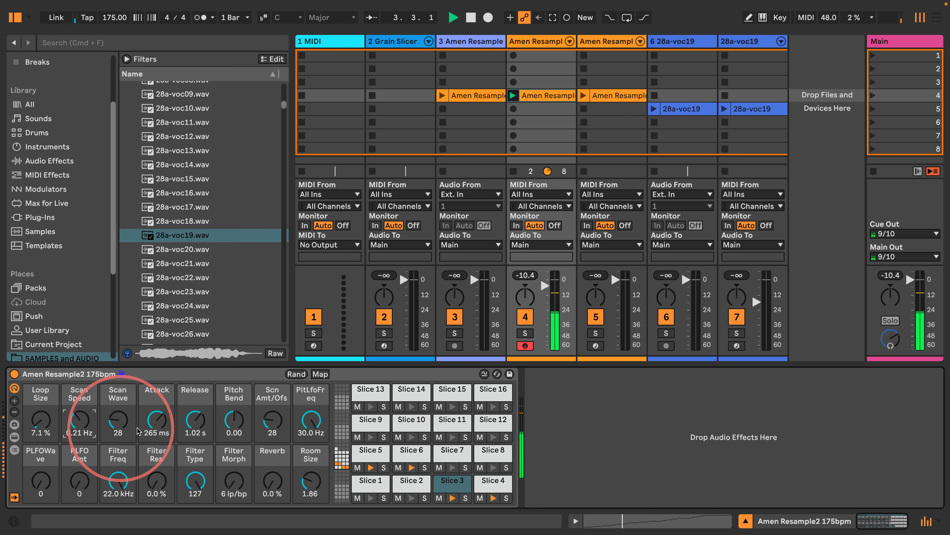
drag(148, 424, 193, 432)
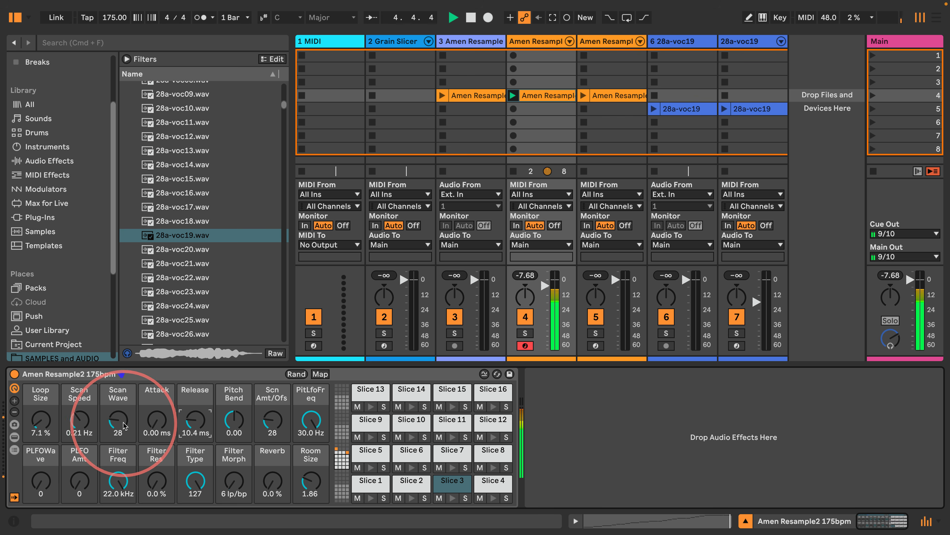
Step: Set Scan Wave to 25, Loop Size to 16 % and Scan Speed to 0.08 Hz, and stop playback
mouse_move(118, 423)
mouse_down()
mouse_move(119, 411)
mouse_move(79, 405)
mouse_move(118, 423)
mouse_move(118, 436)
mouse_move(118, 420)
mouse_up()
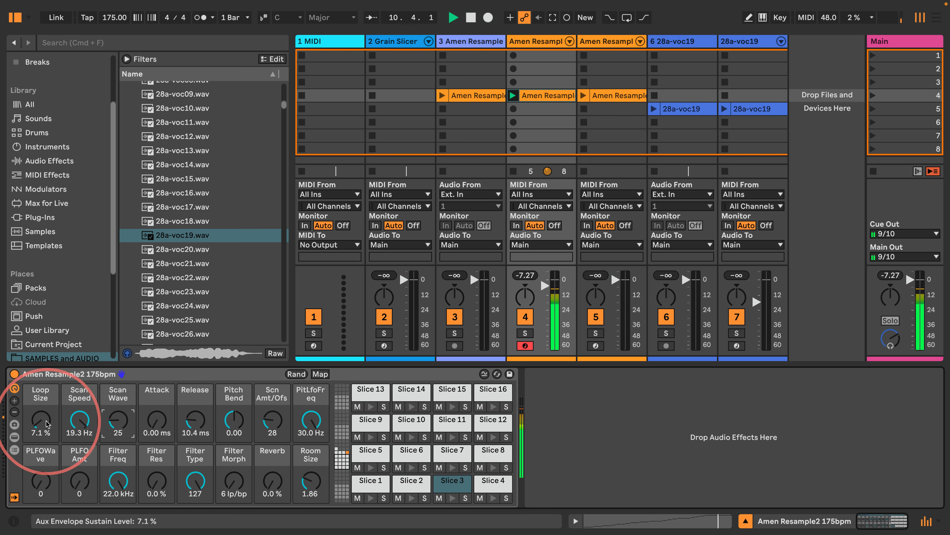
drag(41, 421, 83, 443)
key(space)
Step: Set the tempo to 80 BPM, play the Amen clip, and set Scan Speed to 1.87 Hz and Loop Size to 7.1 %
click(112, 16)
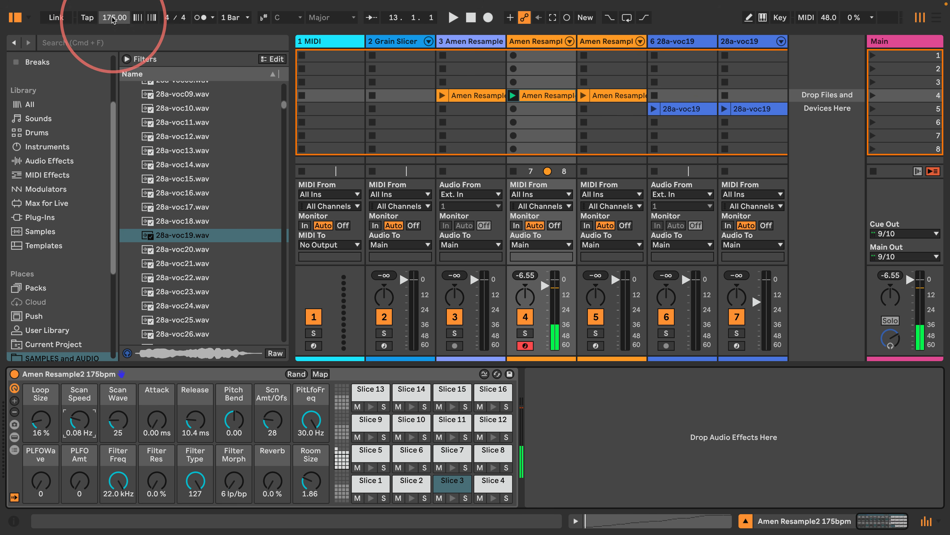
text(80)
key(Return)
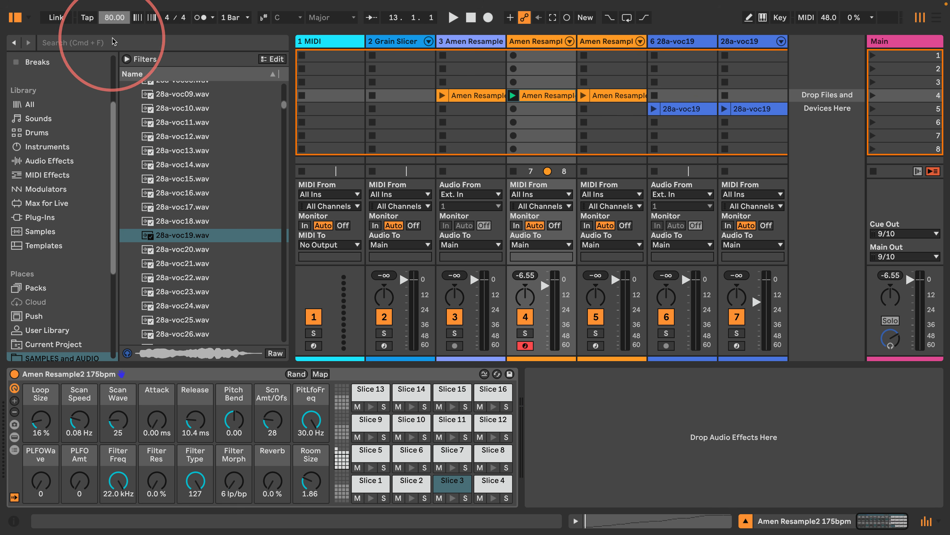
click(97, 433)
key(space)
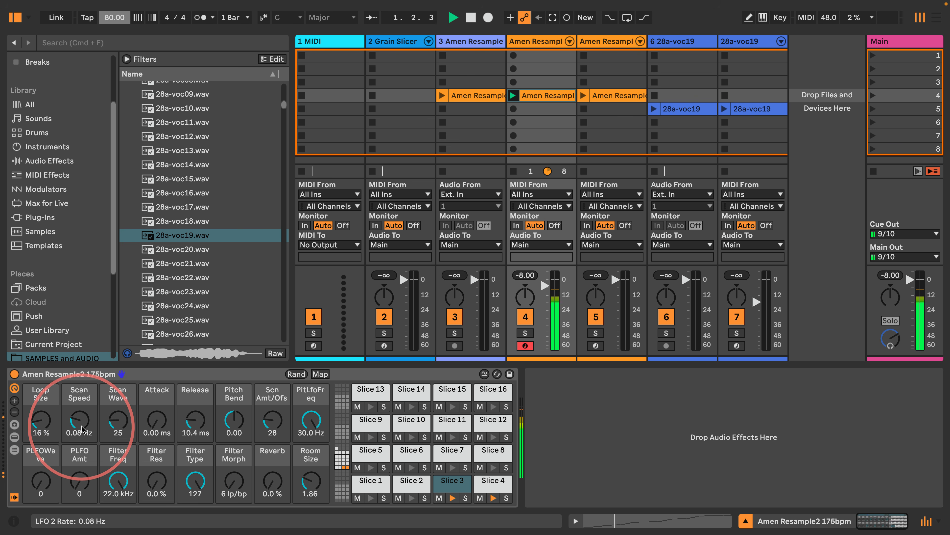
drag(82, 427, 82, 411)
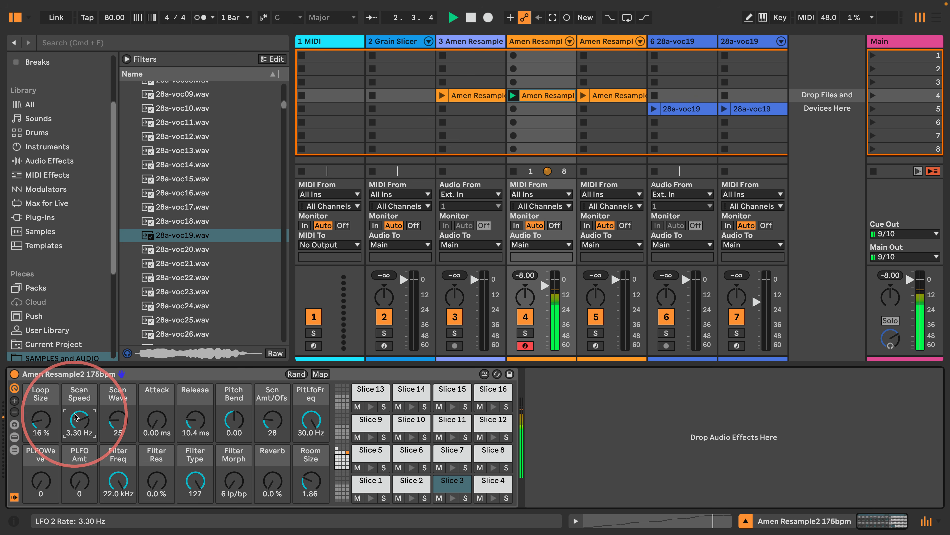
drag(75, 415, 45, 419)
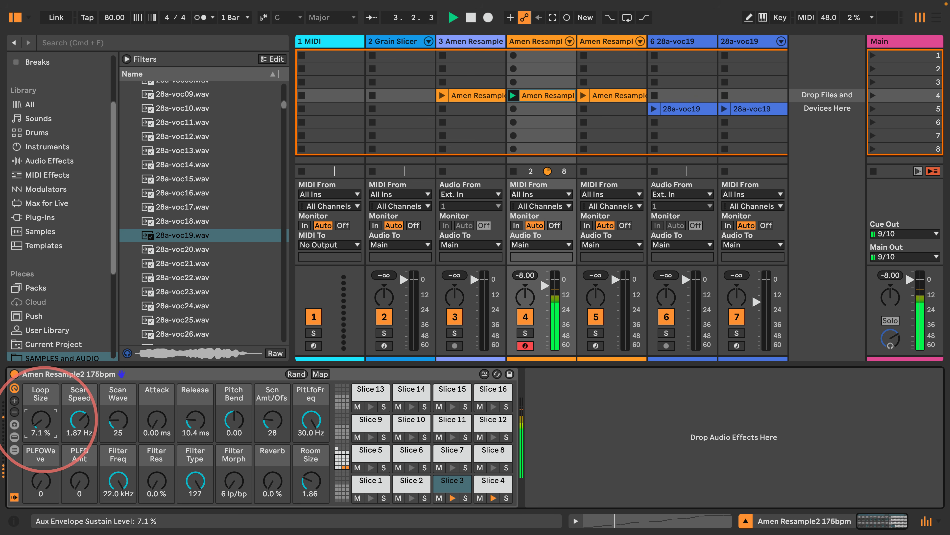
Step: Set Scan Wave to 52, Attack to 0.38 ms, Release to 362 ms, PitLfoFreq to 0.04 Hz, PLFOWave to 65 and PLFO Amt to 69
drag(110, 415, 195, 420)
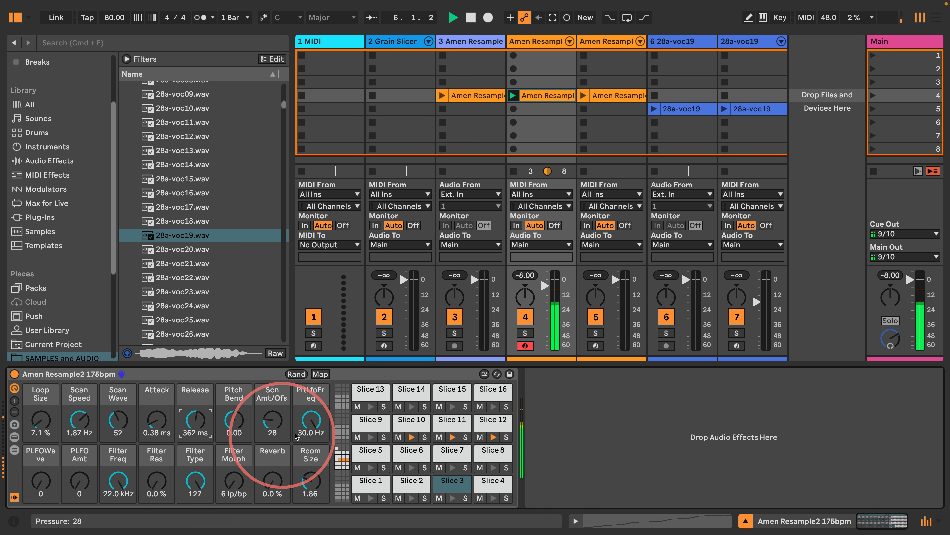
drag(92, 482, 92, 467)
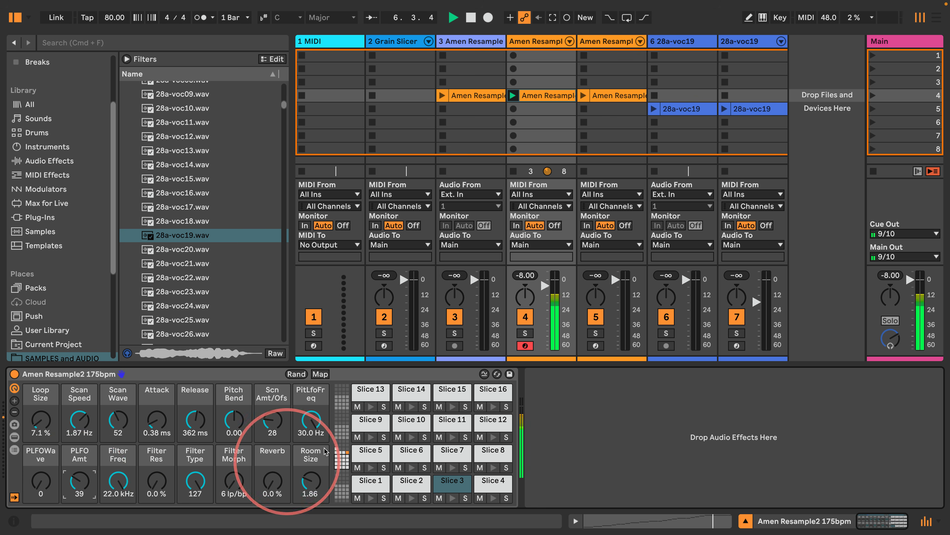
drag(299, 393, 299, 412)
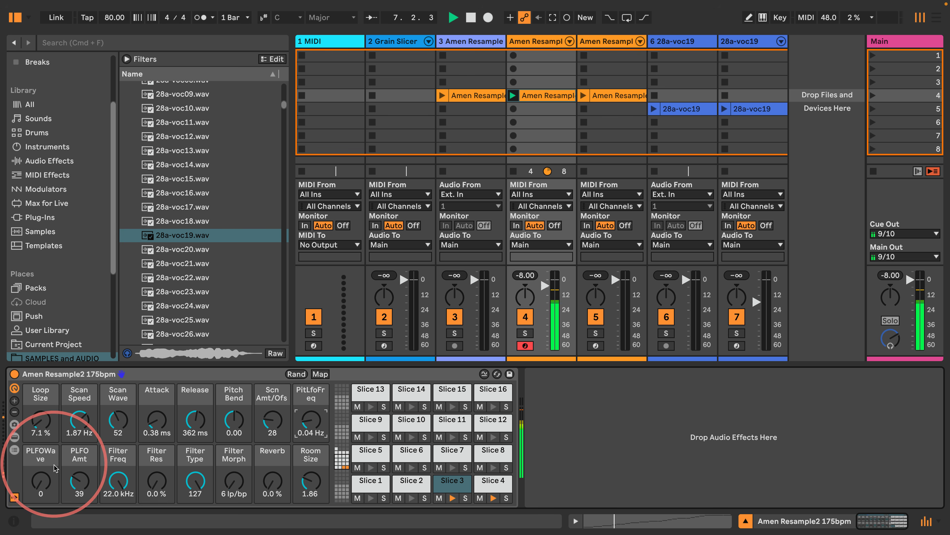
drag(56, 468, 80, 472)
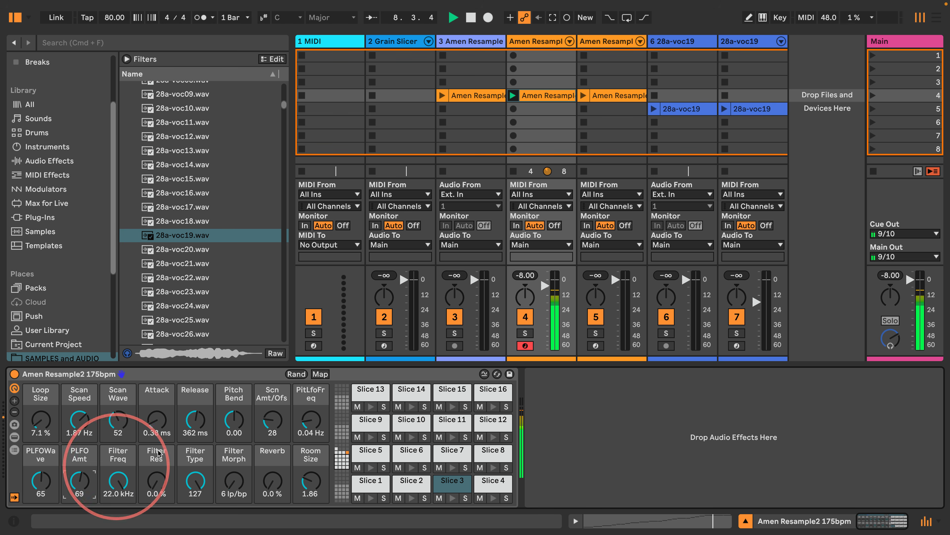
Step: Stop playback and set the tempo back to 175 BPM
click(112, 19)
text(175)
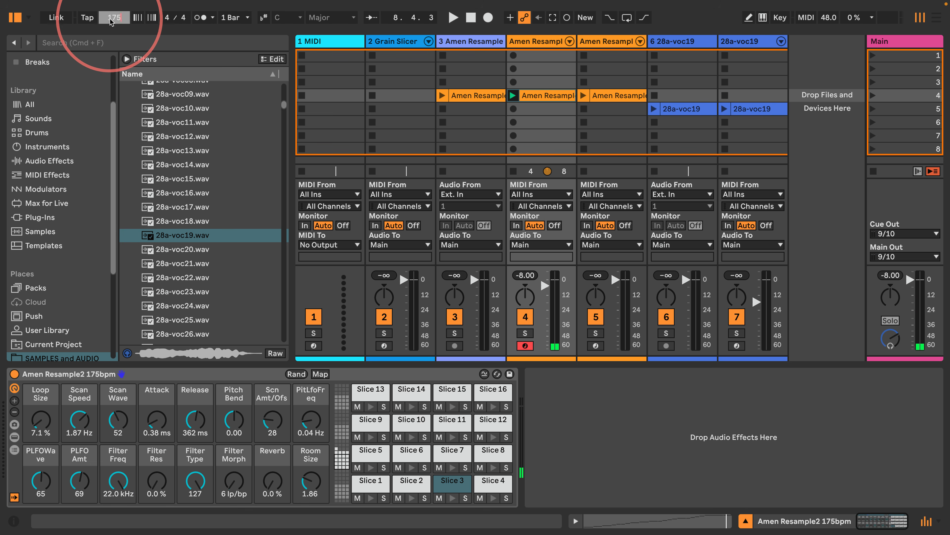
key(Return)
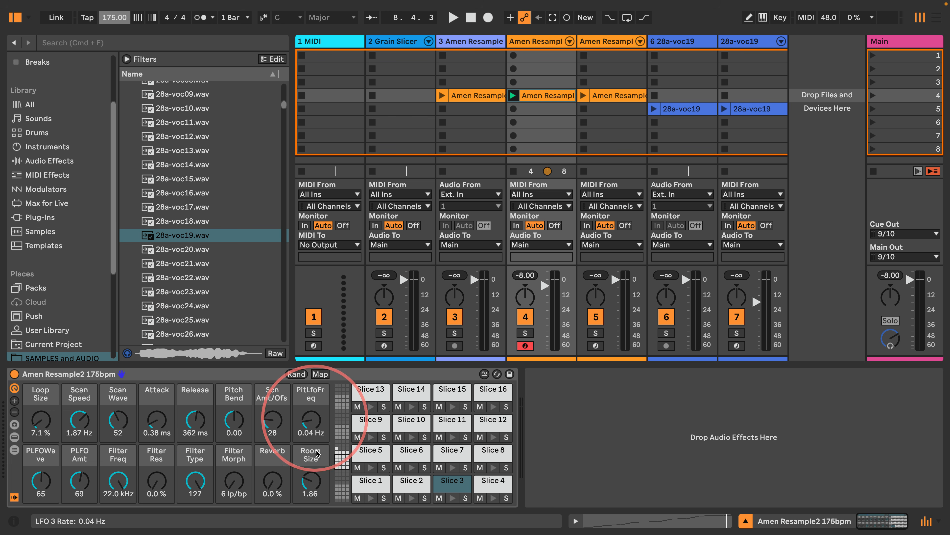
Step: Show the devices of Slice 1 and open the User Library at the Slicing defaults
click(361, 486)
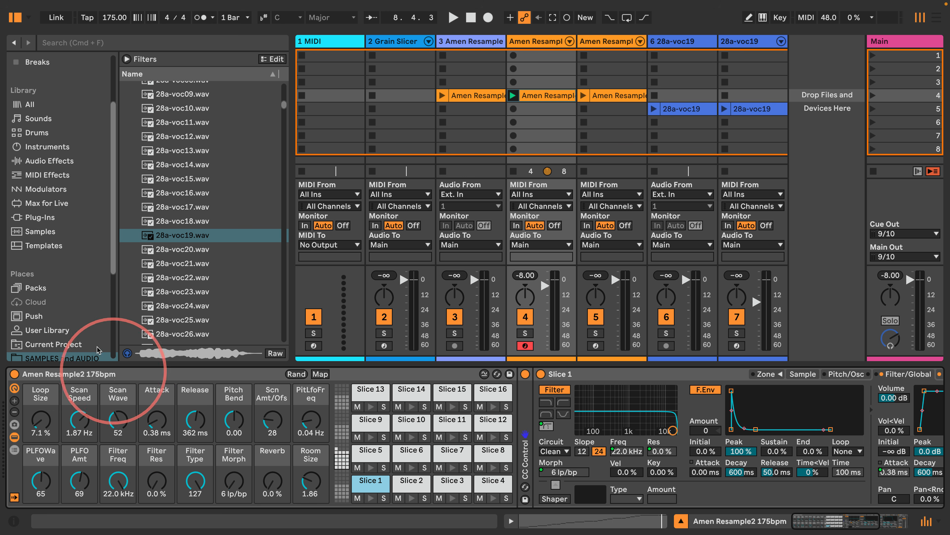
scroll(45, 277, down, 5)
scroll(35, 322, up, 4)
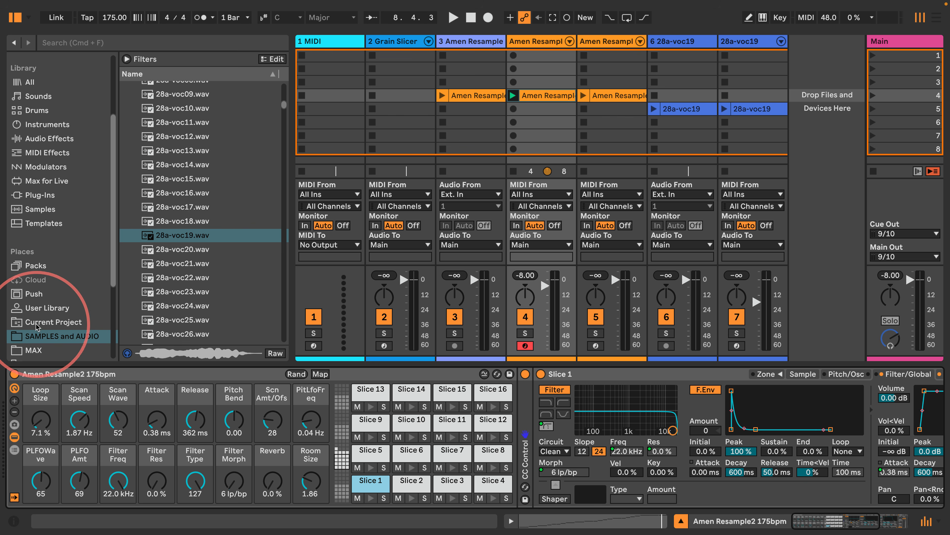
click(41, 308)
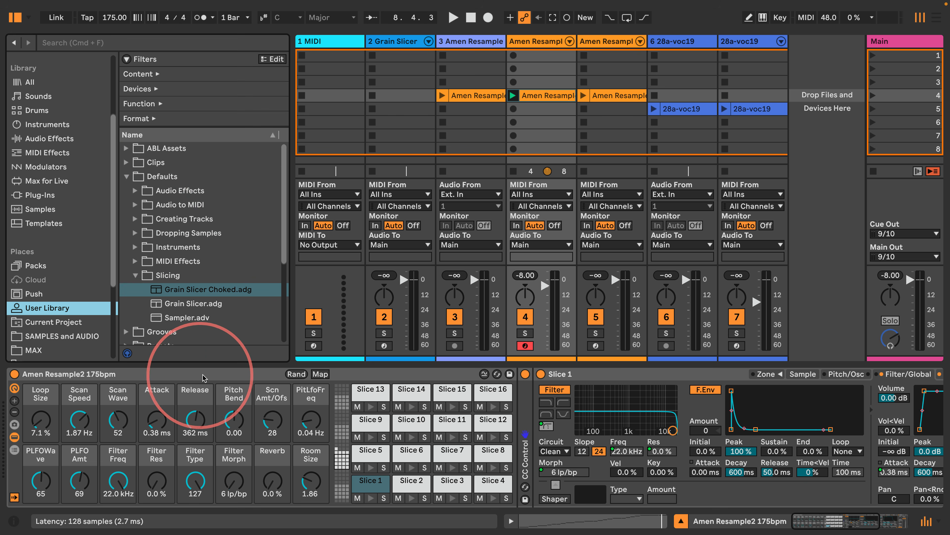
Step: Play the choked Amen clip, set Scan Wave to 33, Loop Size to 13 % and Scan Speed to 0.02 Hz, and stop playback
click(160, 373)
key(space)
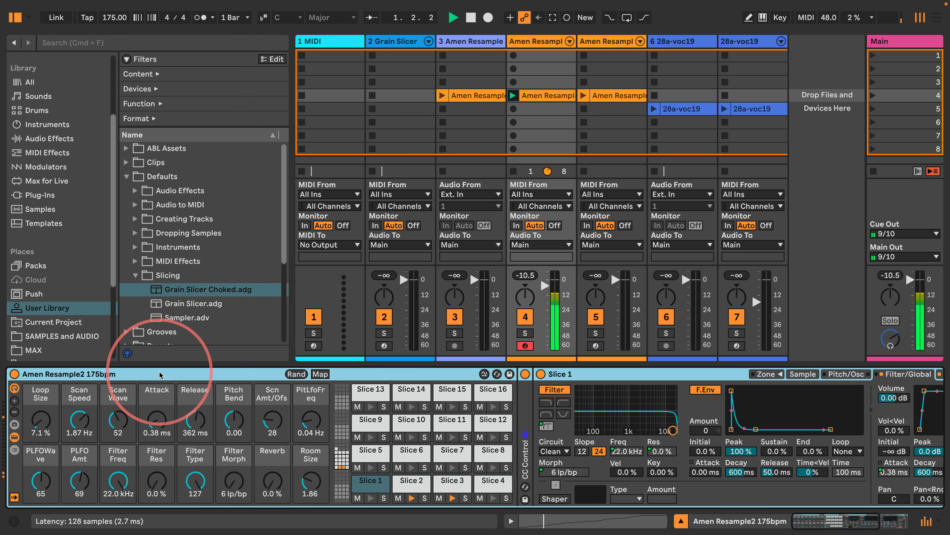
drag(120, 418, 120, 432)
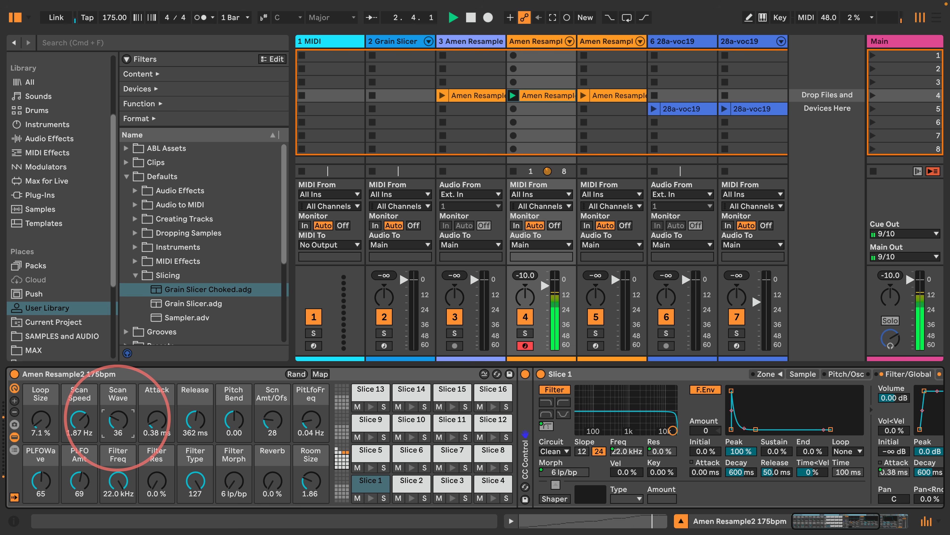
drag(46, 420, 65, 449)
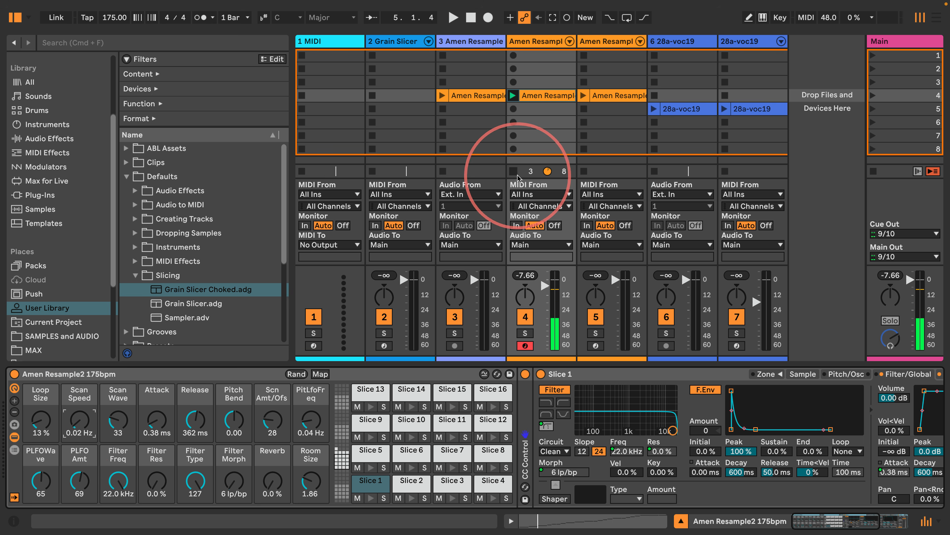
Step: Launch the other sliced Amen clip on track 5, randomize its rack macros, and set Release to 1.45 s
click(583, 95)
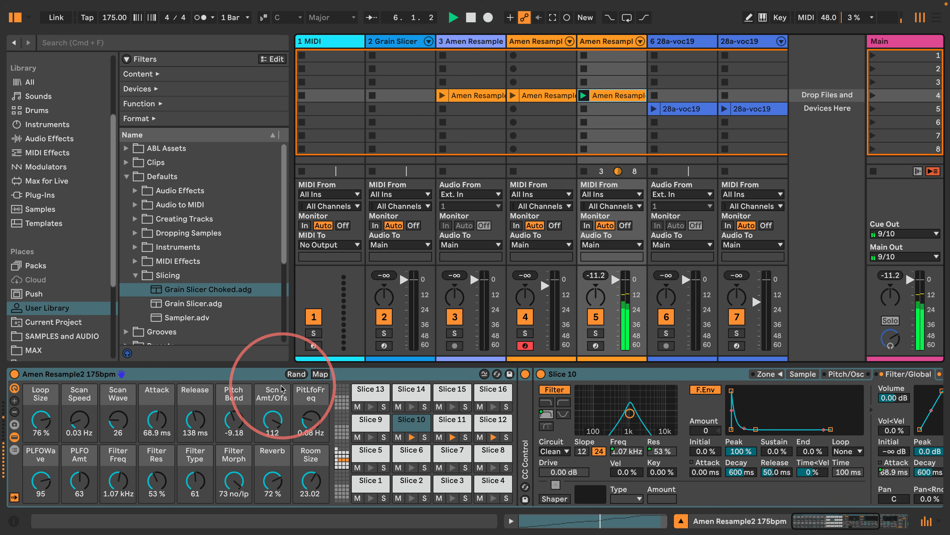
click(296, 374)
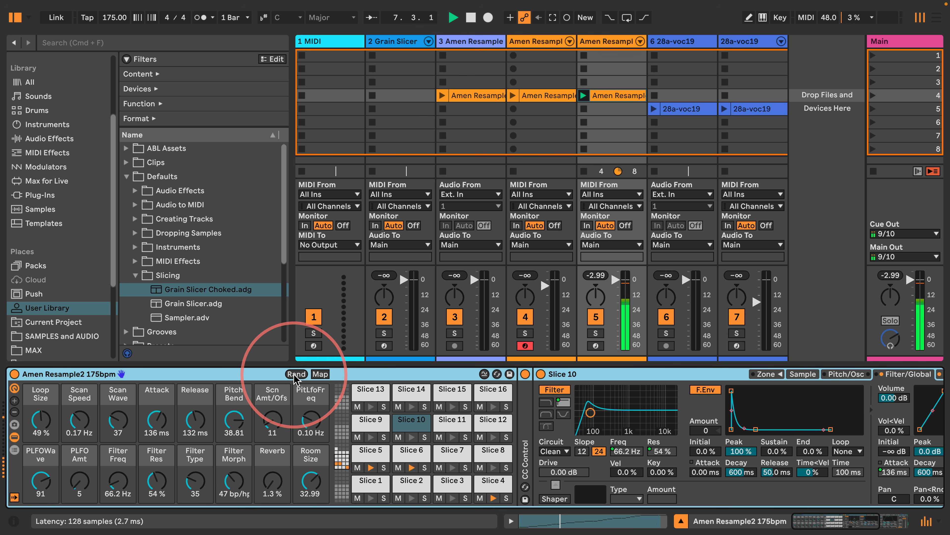
drag(191, 427, 192, 402)
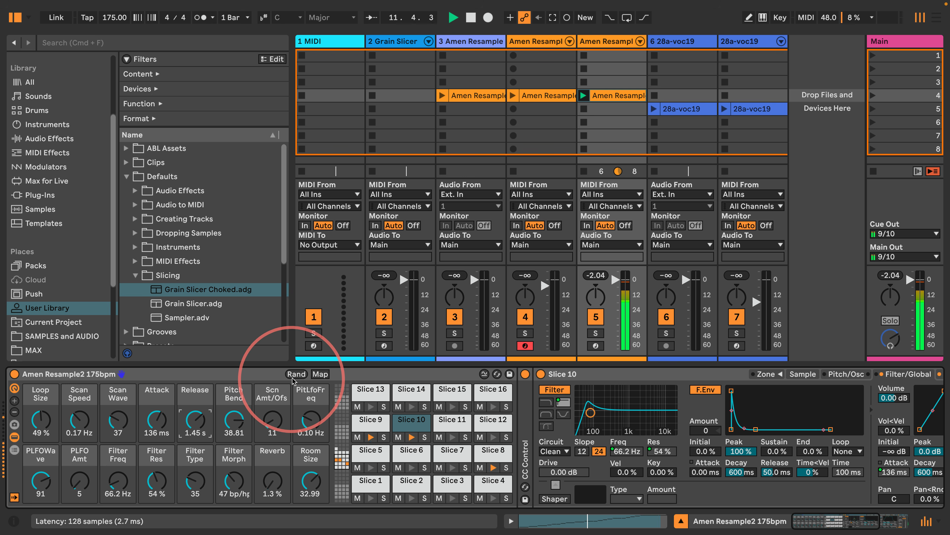
Step: Randomize the track 5 Amen rack's macros six times while the clip plays, auditioning each variation
click(298, 374)
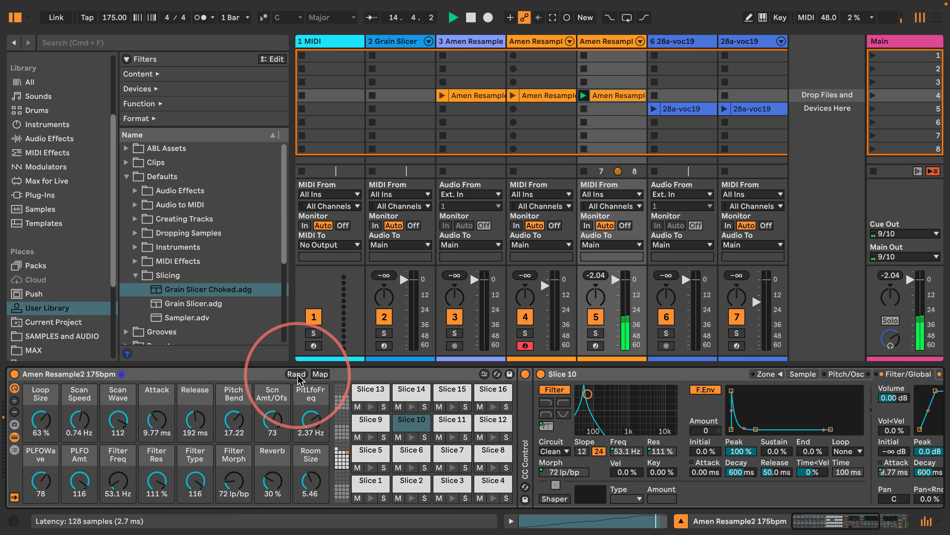
click(298, 375)
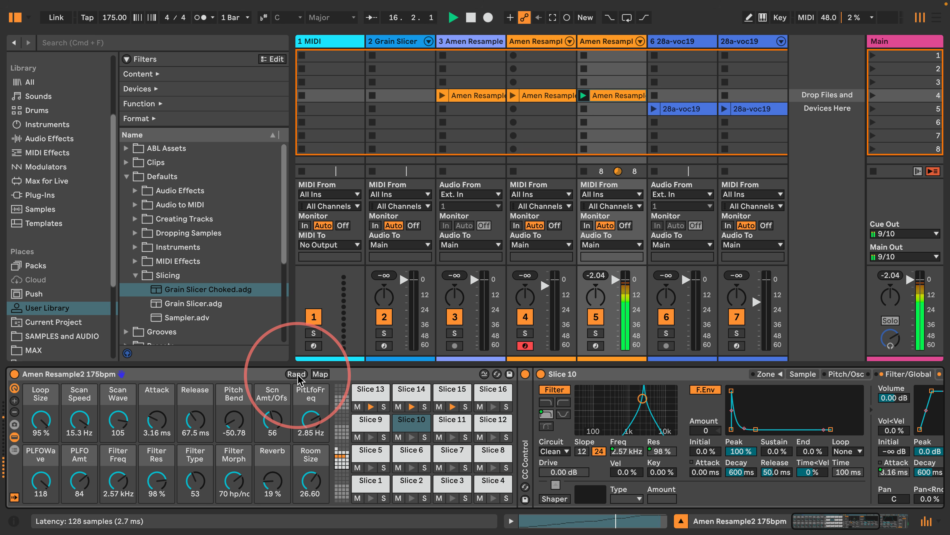
click(298, 376)
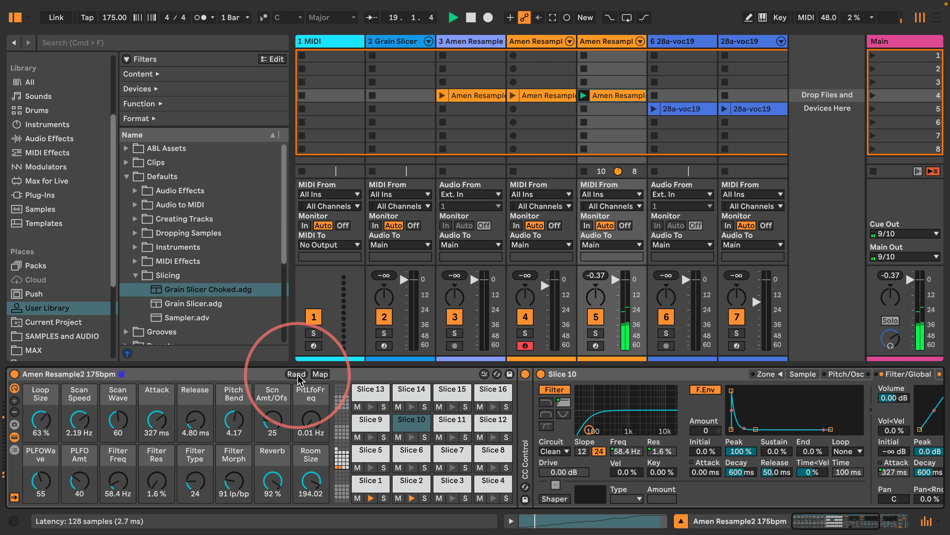
click(298, 376)
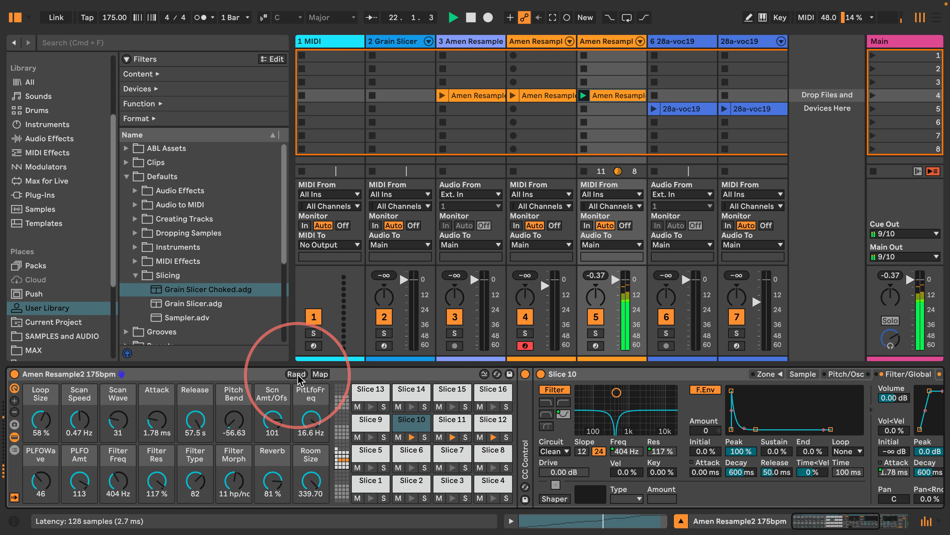
click(299, 375)
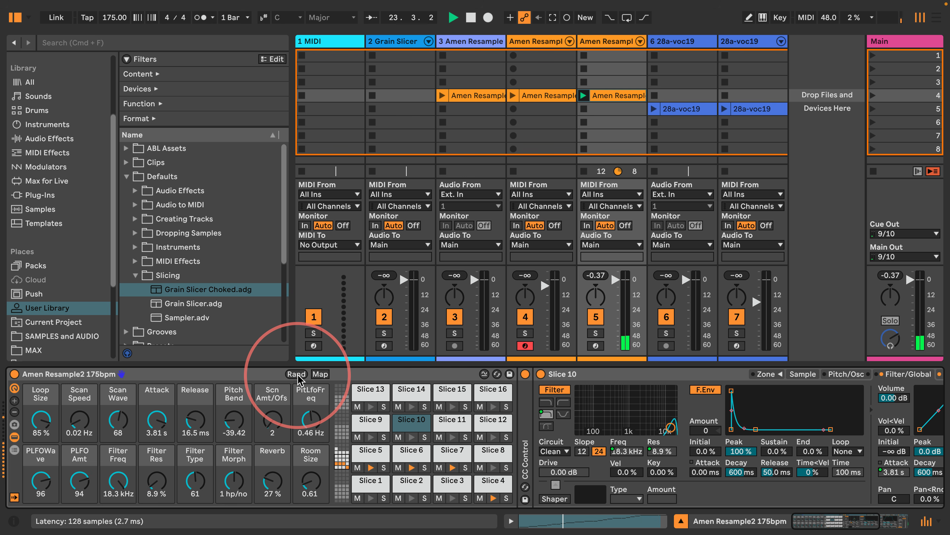
click(298, 374)
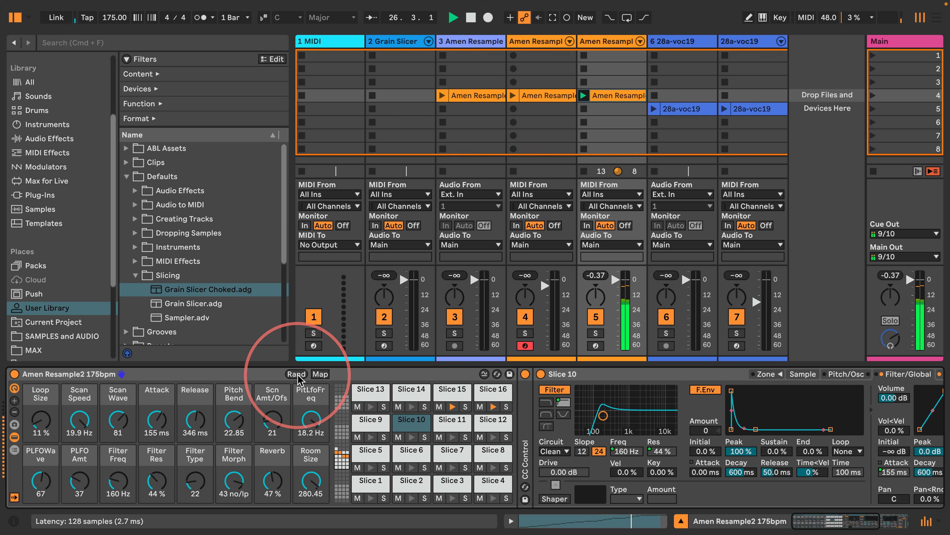
Step: Hide the browser, randomize the Amen rack's macros three more times, and stop playback
click(15, 17)
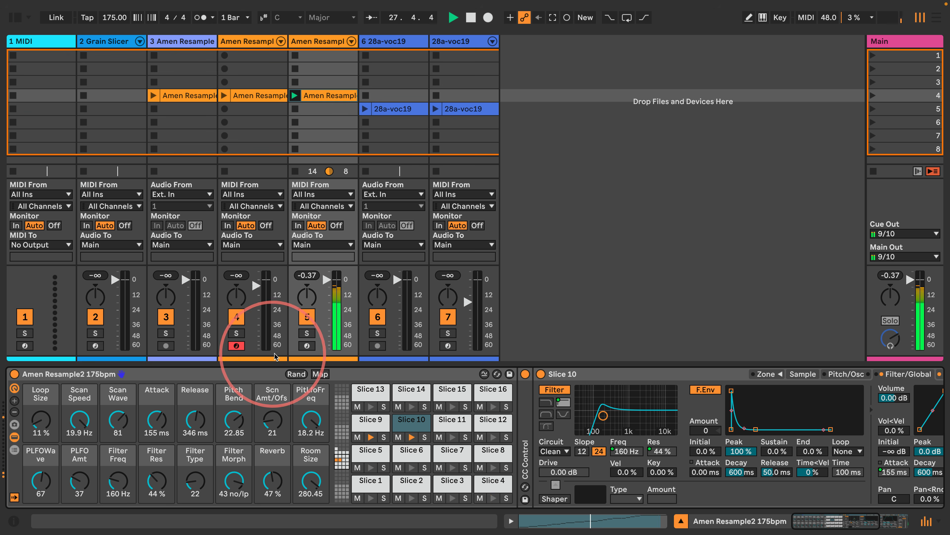
click(293, 374)
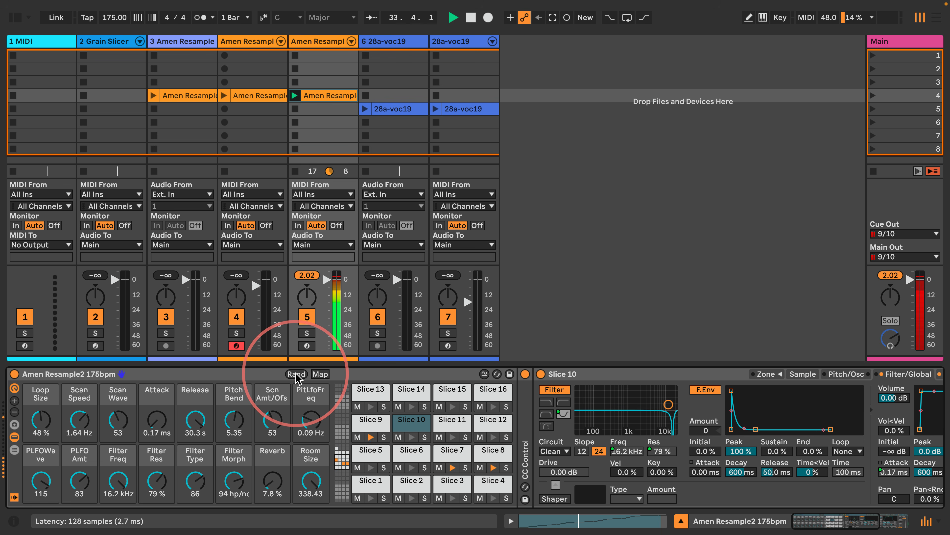
click(297, 375)
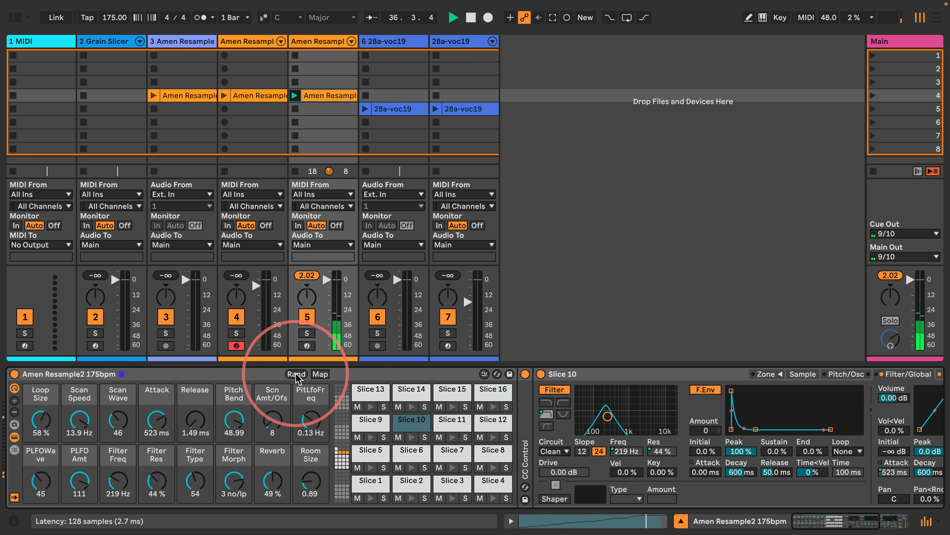
click(297, 374)
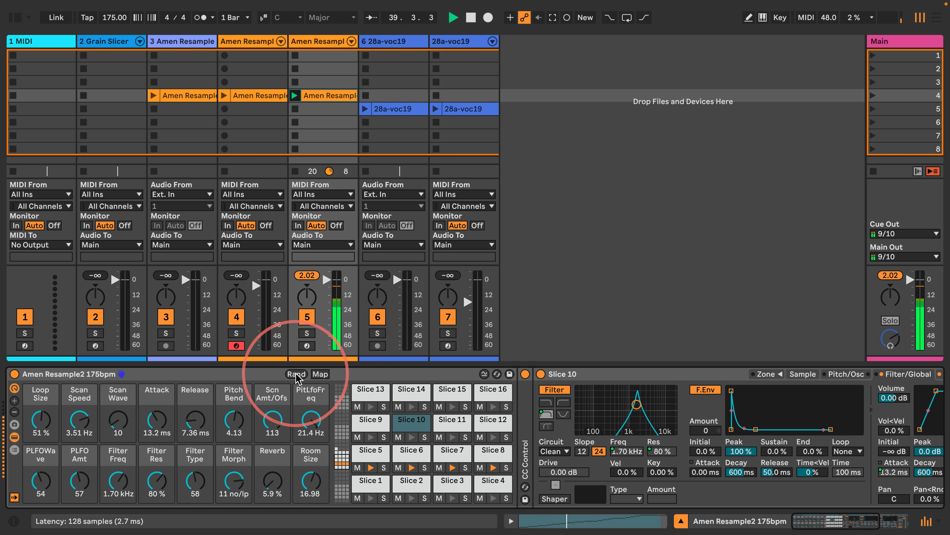
key(space)
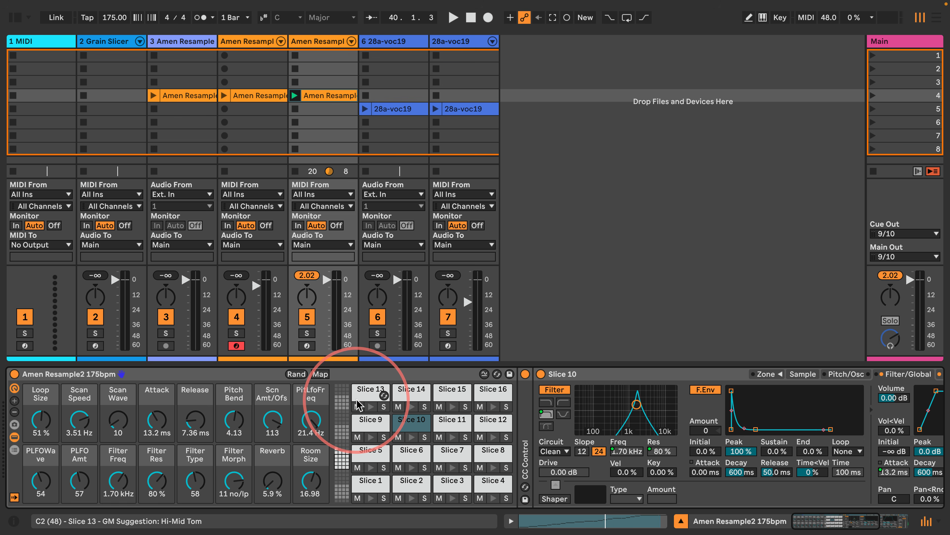
Step: Show the Drum Rack's chain list, including its return chains below the slice chains
click(14, 449)
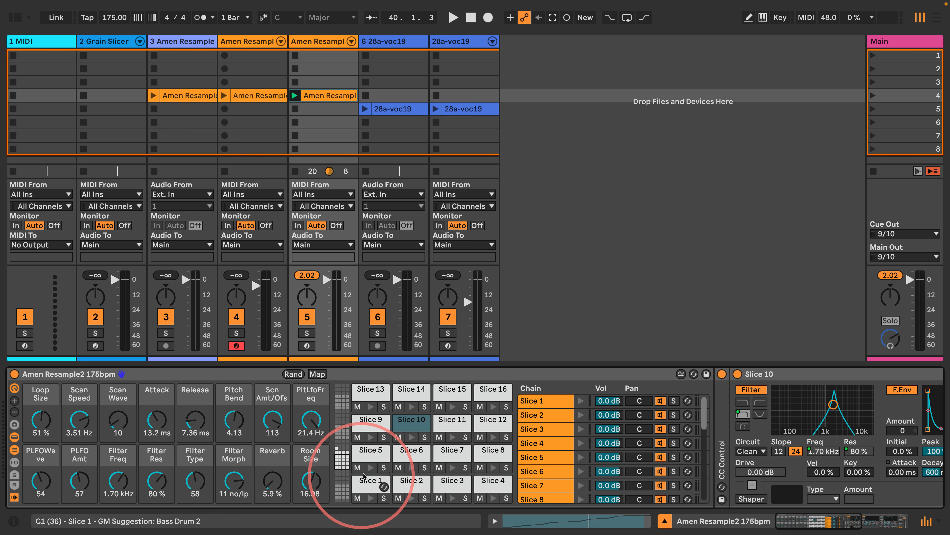
scroll(546, 430, down, 8)
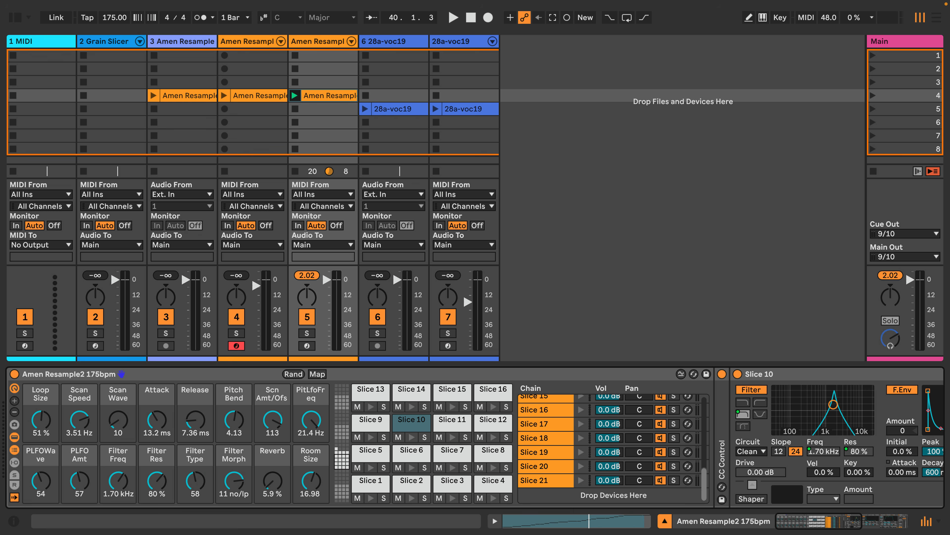
click(14, 484)
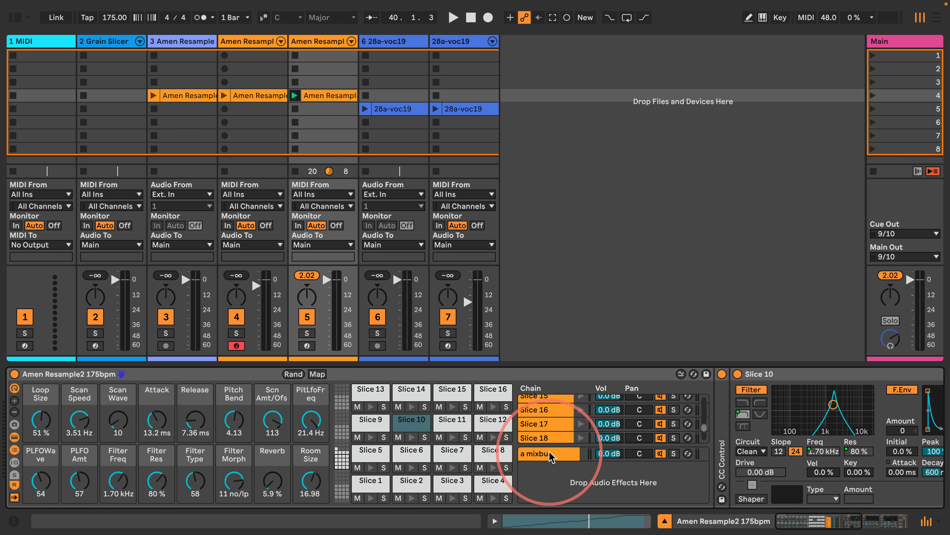